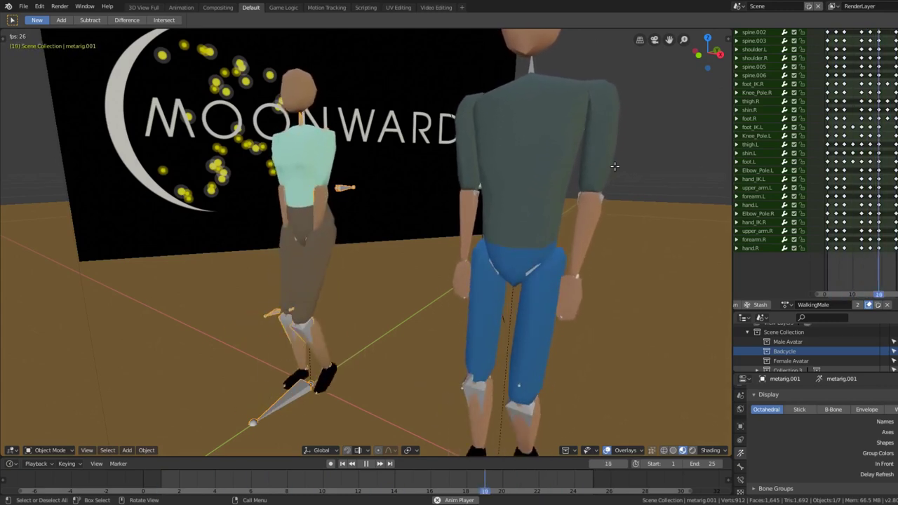
- Orbit and zoom the viewport around the two walking characters from behind
middle_click_drag(615, 166, 592, 186)
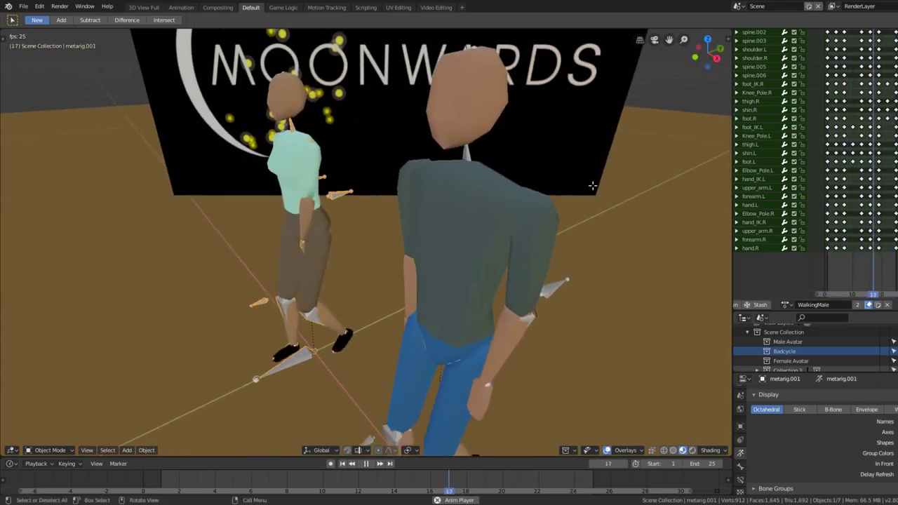
scroll(607, 245, "down", 2)
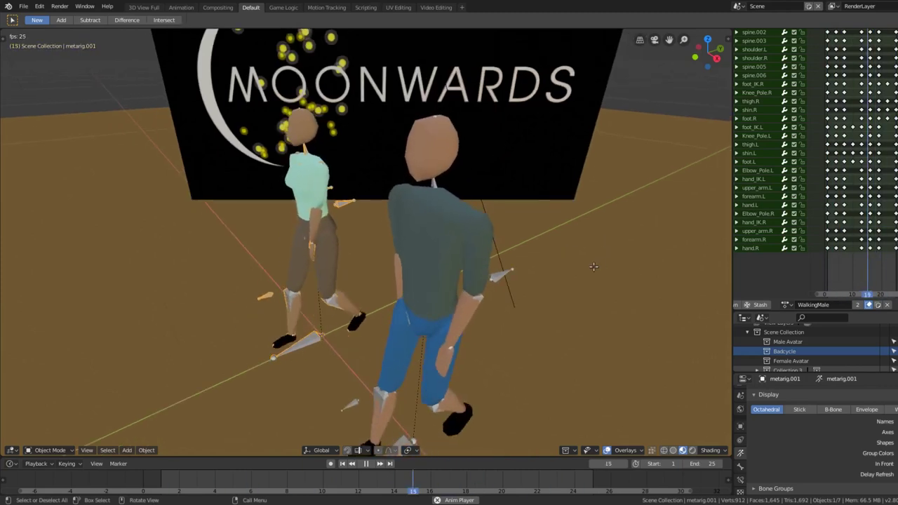
middle_click_drag(593, 267, 595, 250)
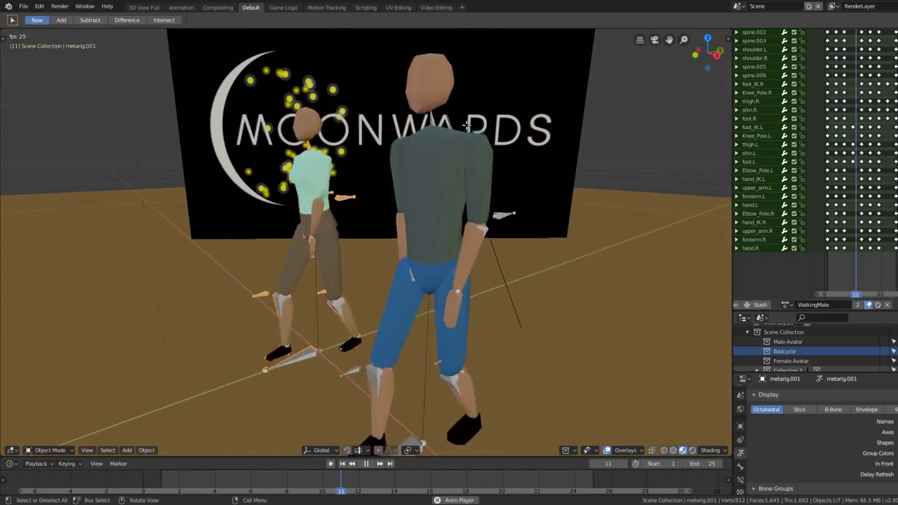
middle_click_drag(485, 155, 516, 154)
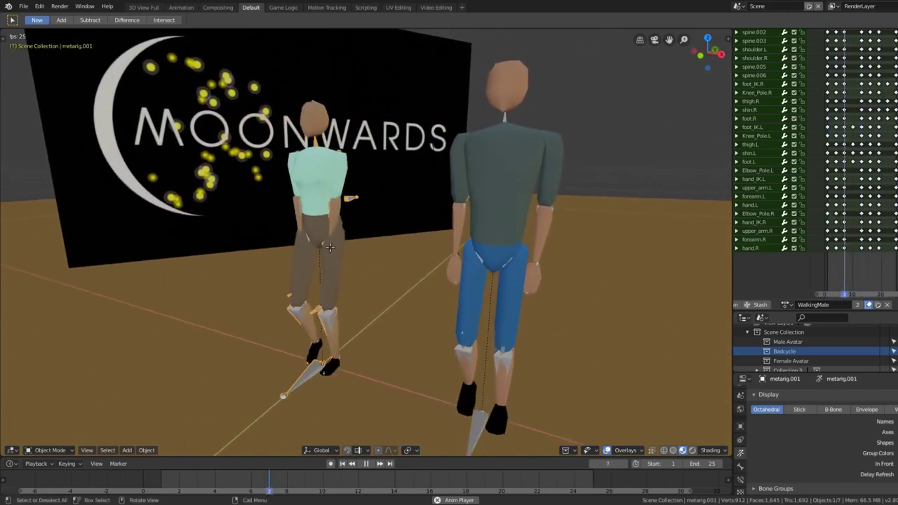
scroll(329, 247, "up", 5)
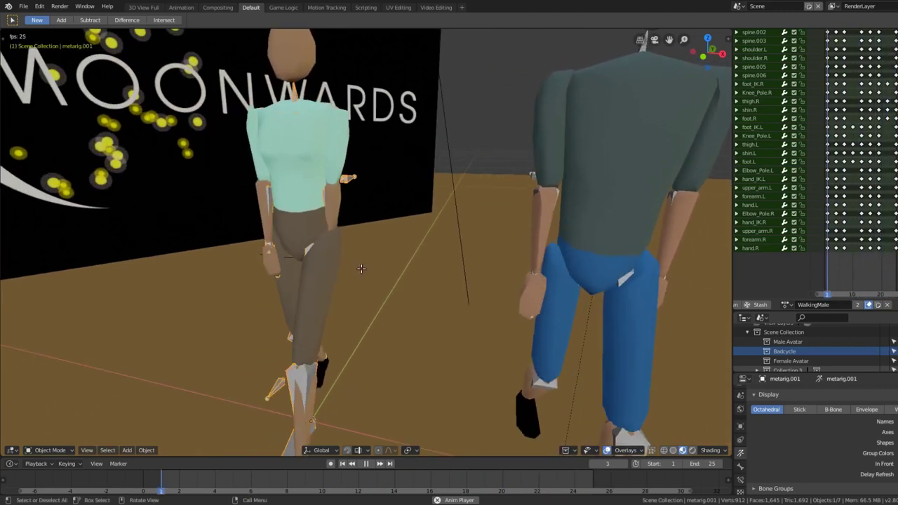
scroll(361, 268, "down", 2)
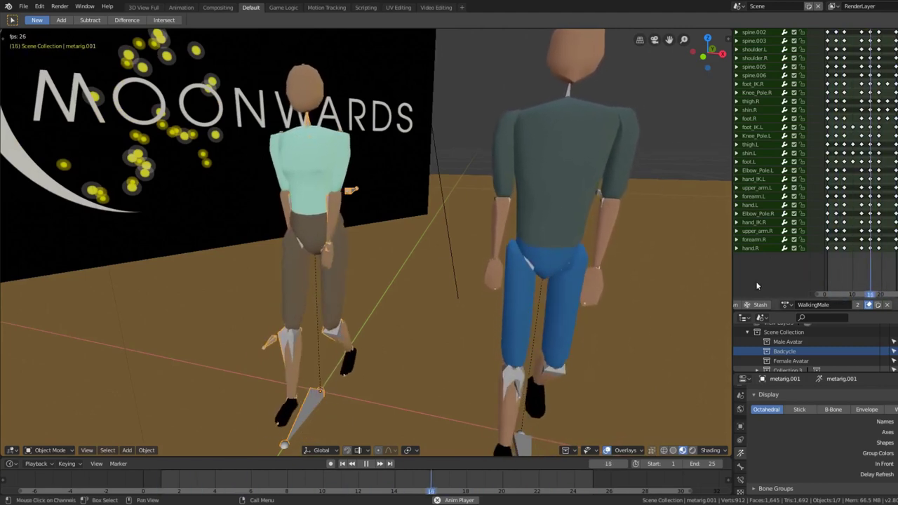
scroll(757, 284, "down", 1)
scroll(757, 284, "up", 2)
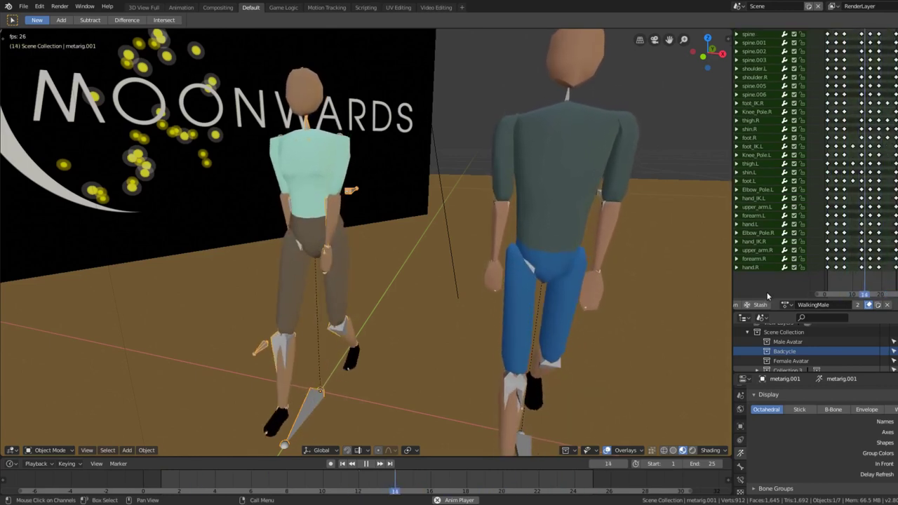
scroll(784, 302, "down", 1)
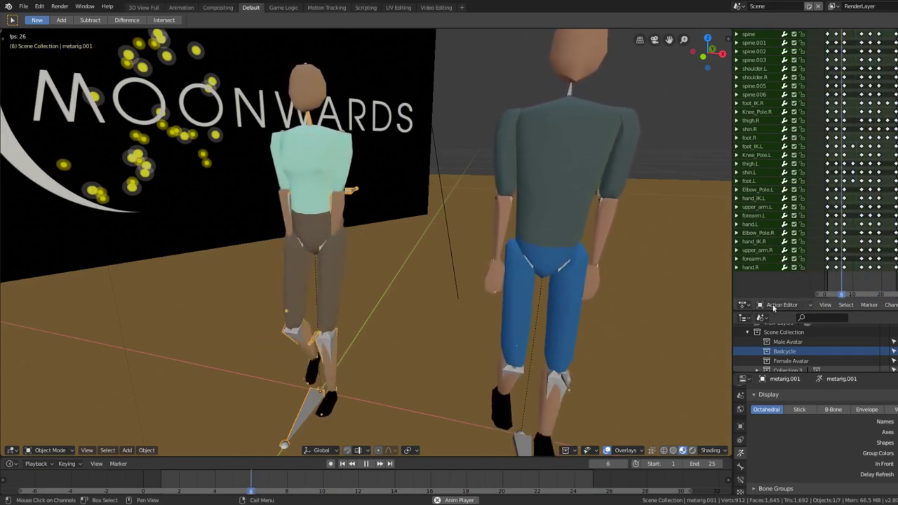
- Switch the editor mode to Dope Sheet and back to Action Editor, then scroll its header
left_click(743, 305)
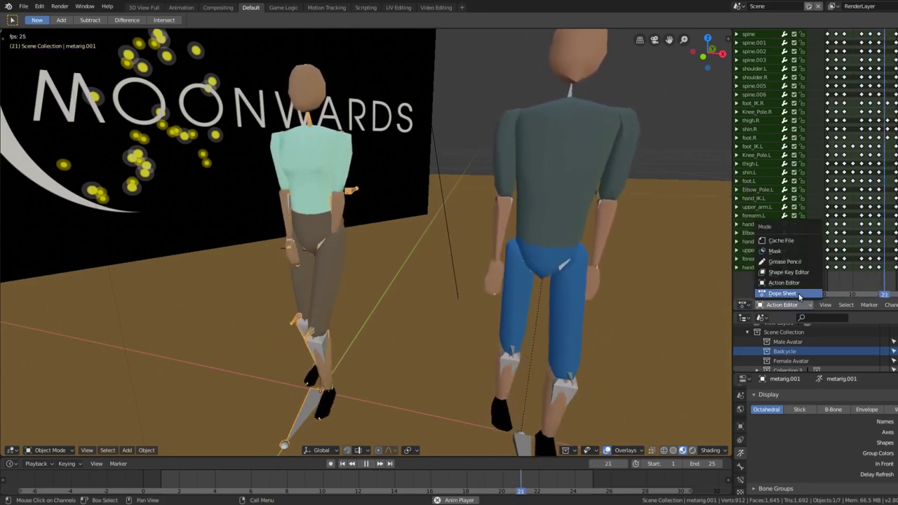
left_click(782, 293)
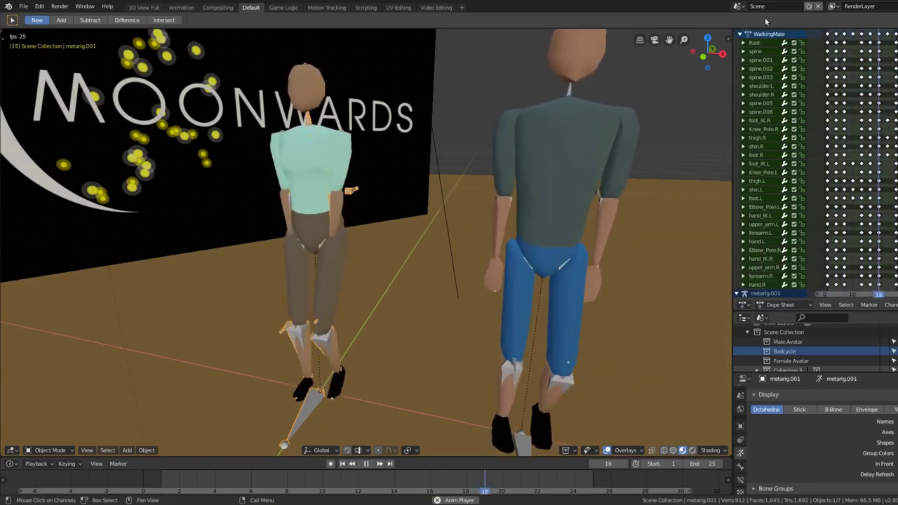
left_click(811, 307)
left_click(804, 282)
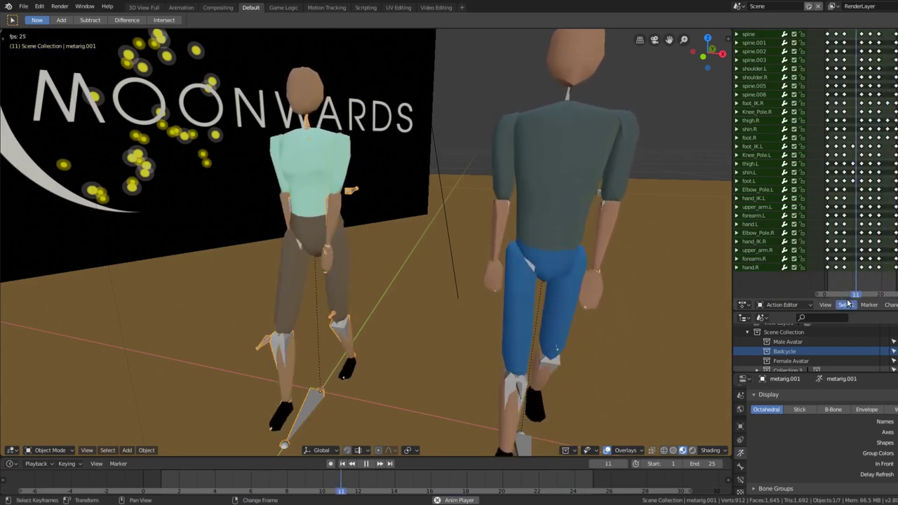
scroll(850, 303, "down", 3)
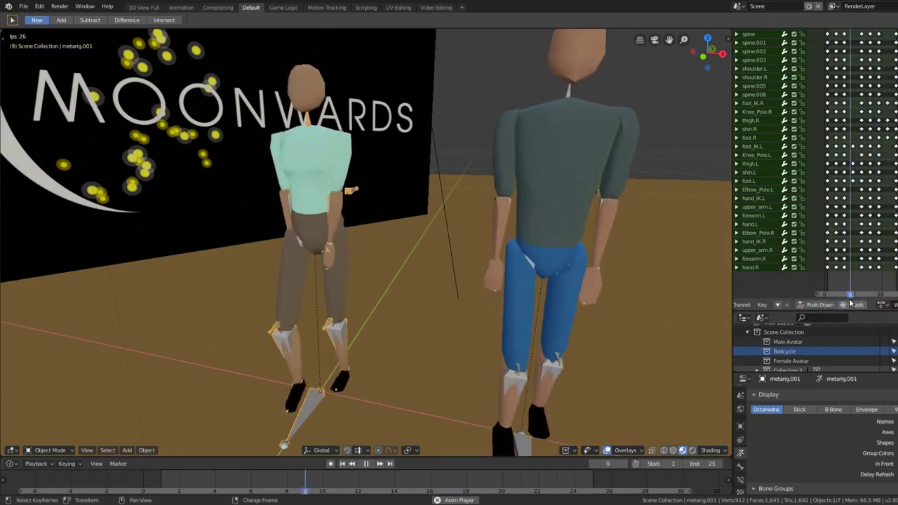
scroll(850, 303, "down", 4)
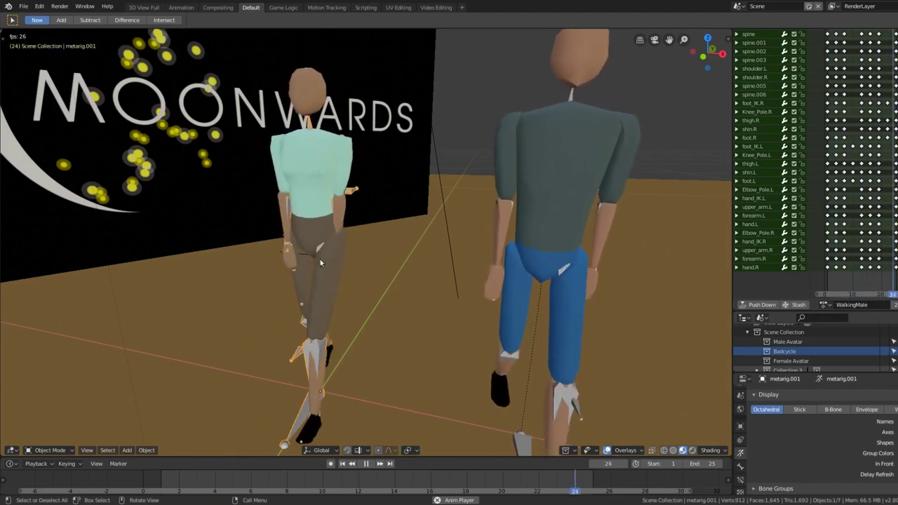
- Assign the WalkingFemale action to metarig.001 and orbit around the characters to review the walk
left_click(829, 306)
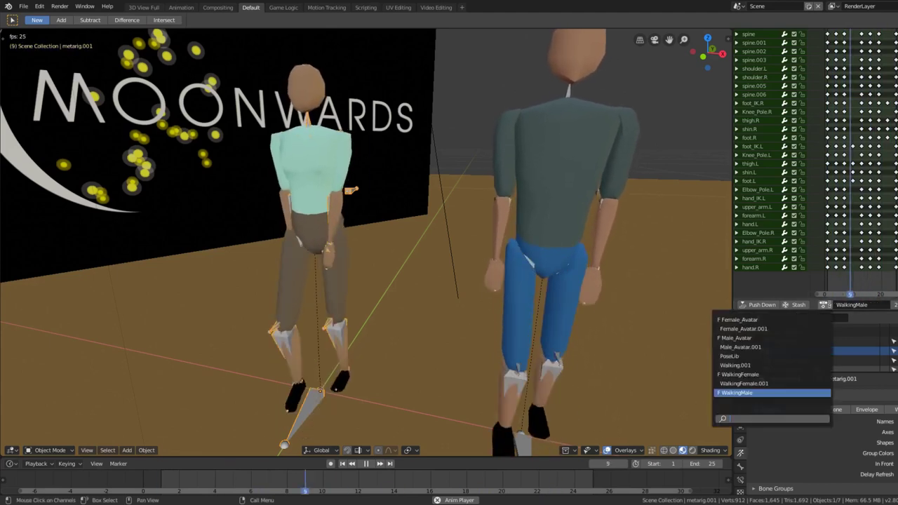
left_click(772, 375)
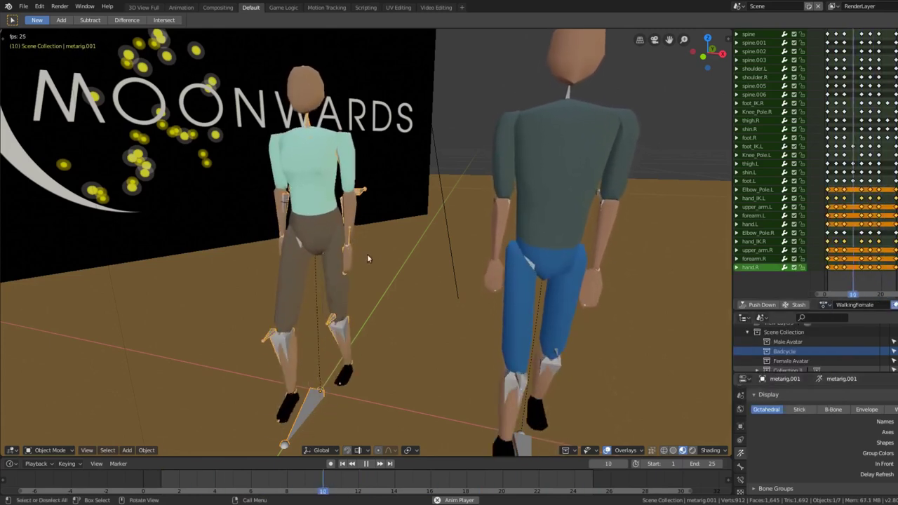
middle_click_drag(336, 275, 350, 191)
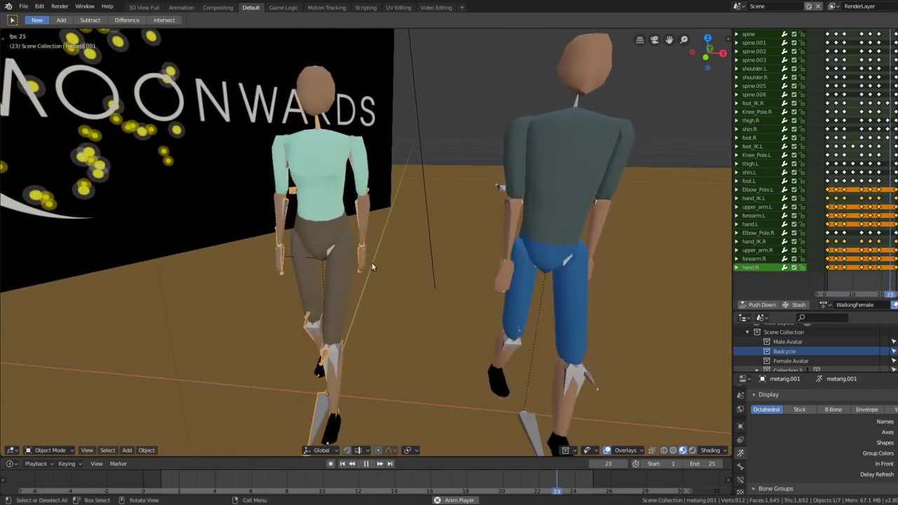
scroll(385, 271, "down", 2)
middle_click_drag(386, 271, 425, 300)
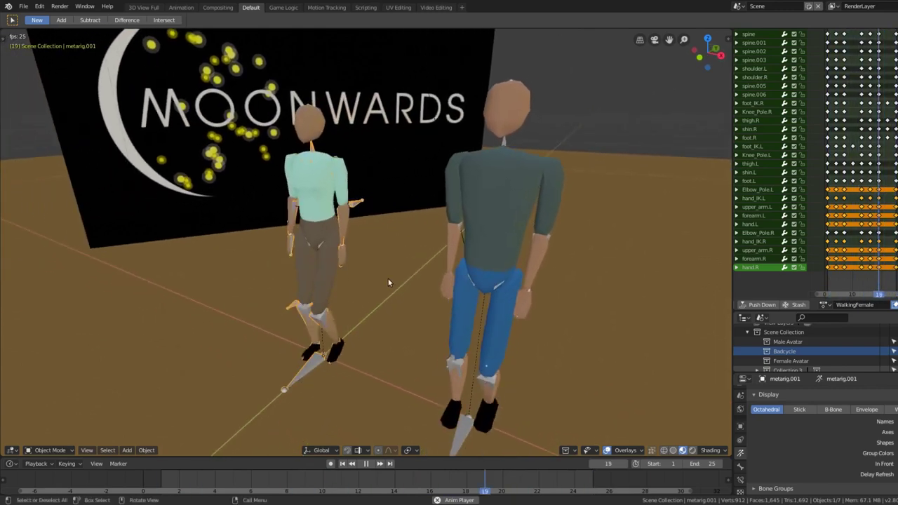
middle_click_drag(385, 277, 378, 271)
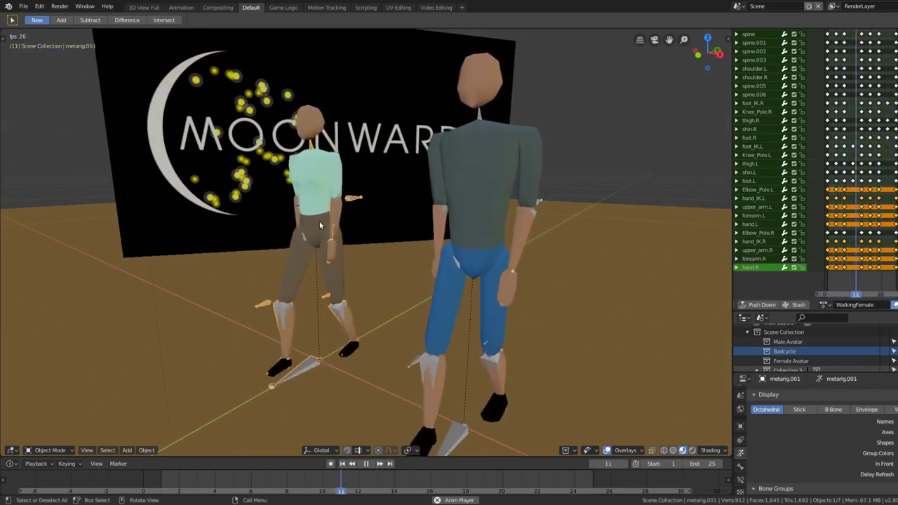
mouse_move(319, 225)
middle_mouse_down()
mouse_move(347, 247)
mouse_move(317, 242)
middle_mouse_up()
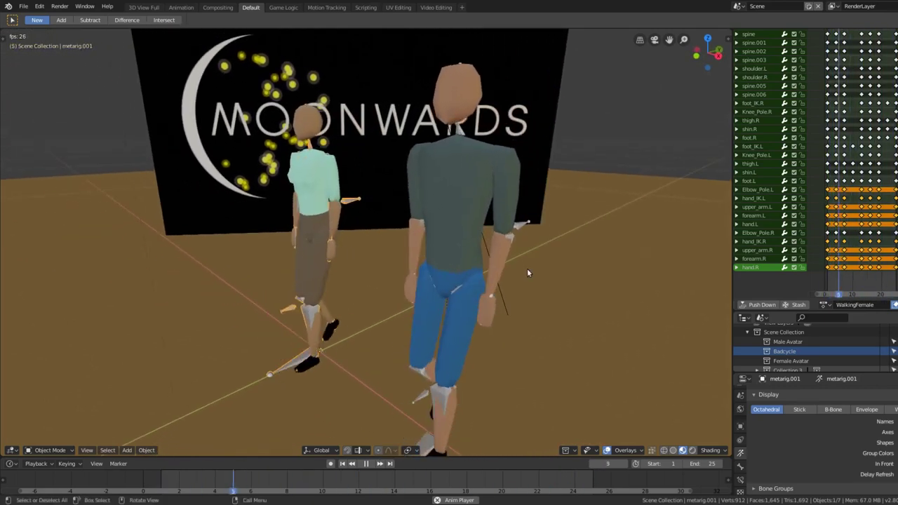
scroll(526, 268, "down", 3)
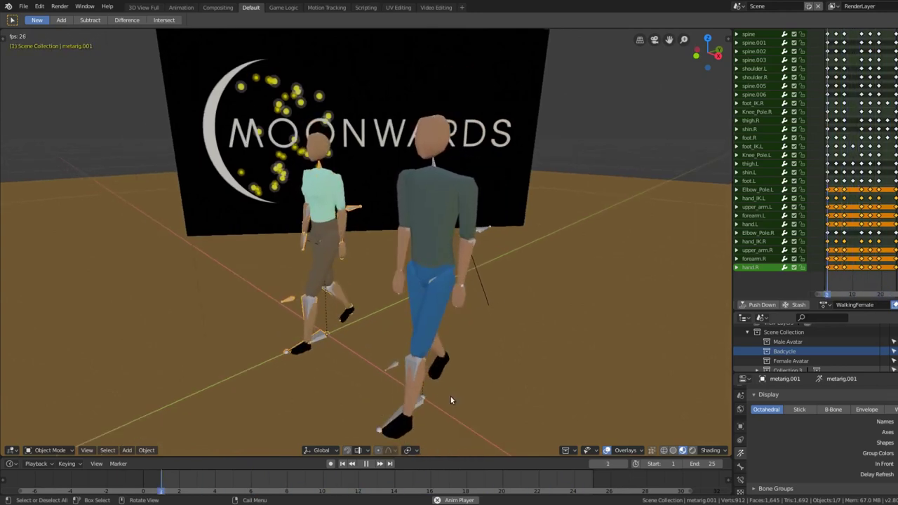
scroll(365, 242, "up", 3)
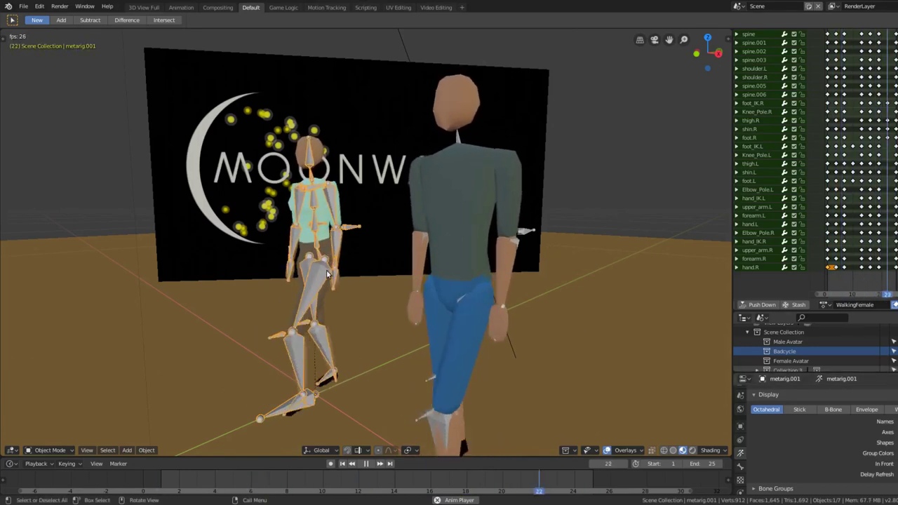
- Orbit and zoom closer around the female armature to face it more frontally
scroll(326, 271, "up", 5)
middle_click_drag(326, 274, 350, 276)
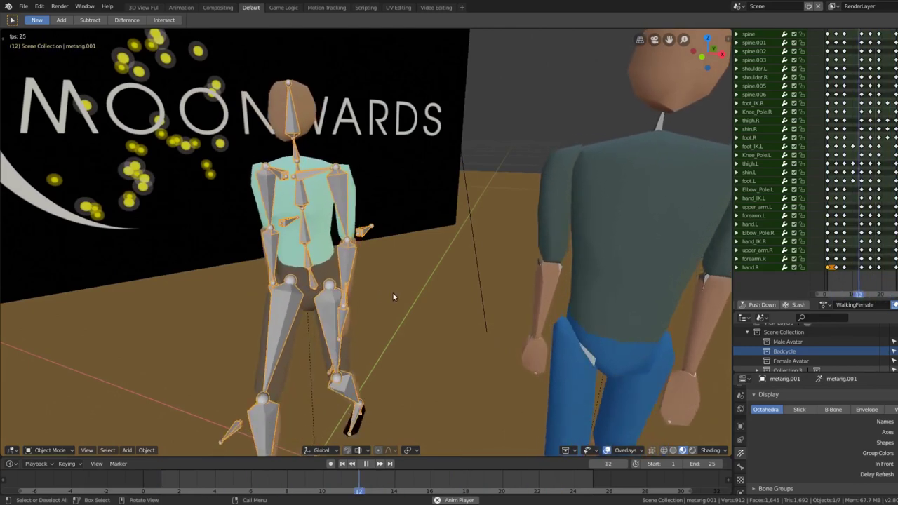
middle_click_drag(392, 297, 384, 299)
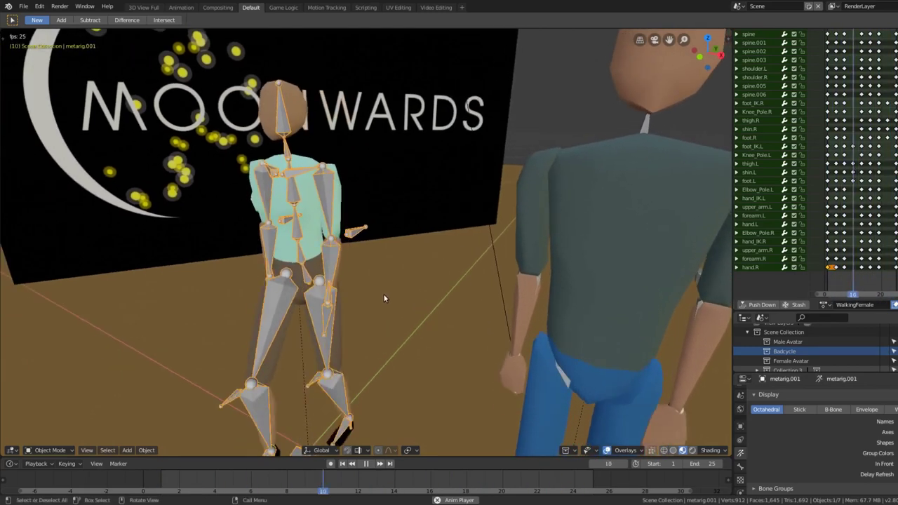
scroll(383, 298, "down", 2)
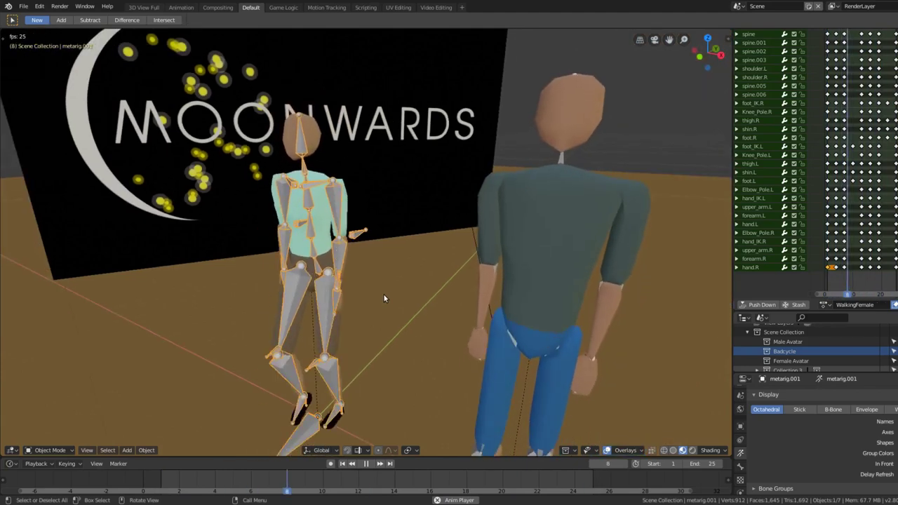
middle_click_drag(383, 298, 402, 297)
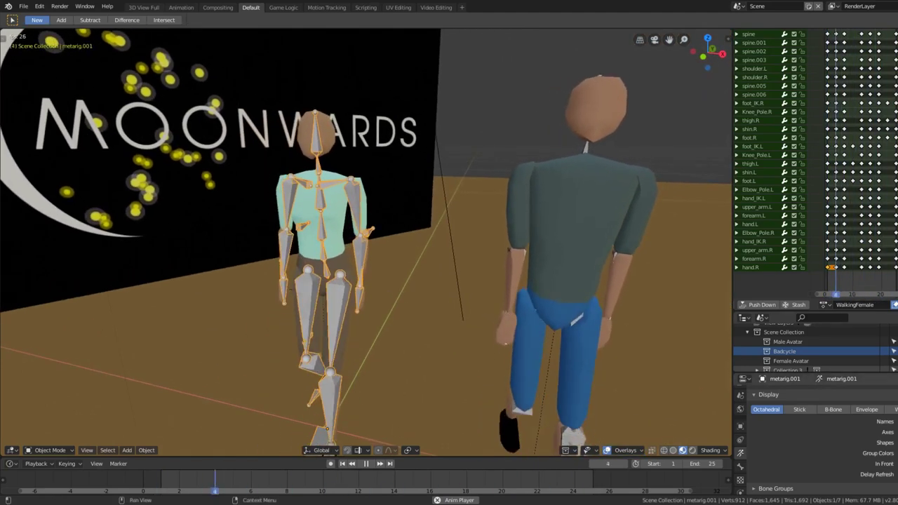
- Turn off In Front for the armature and orbit to watch the walk by the MOONWARDS wall
left_click(884, 464)
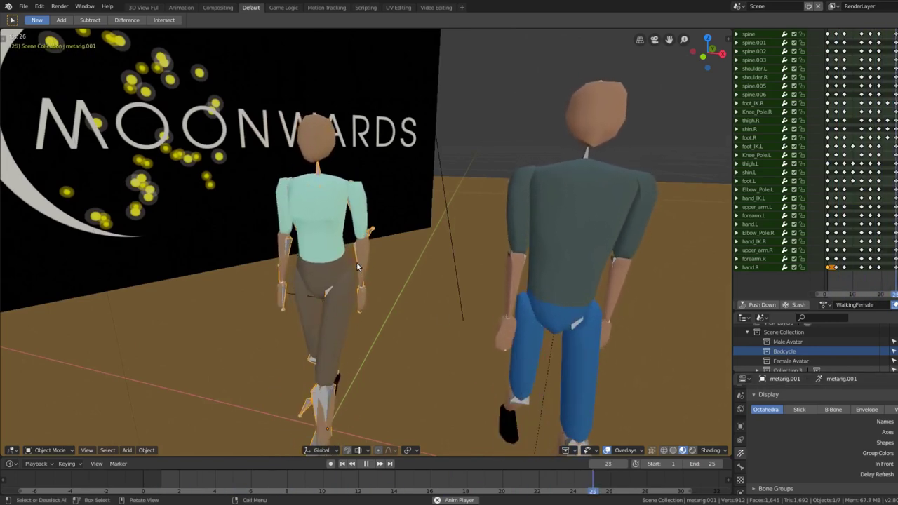
middle_click_drag(356, 263, 324, 267)
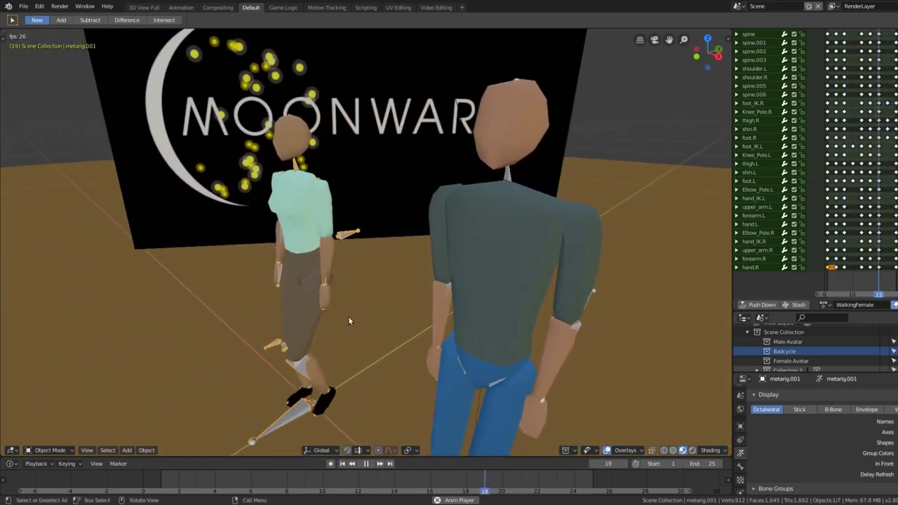
middle_click_drag(353, 318, 351, 302)
scroll(320, 233, "up", 2)
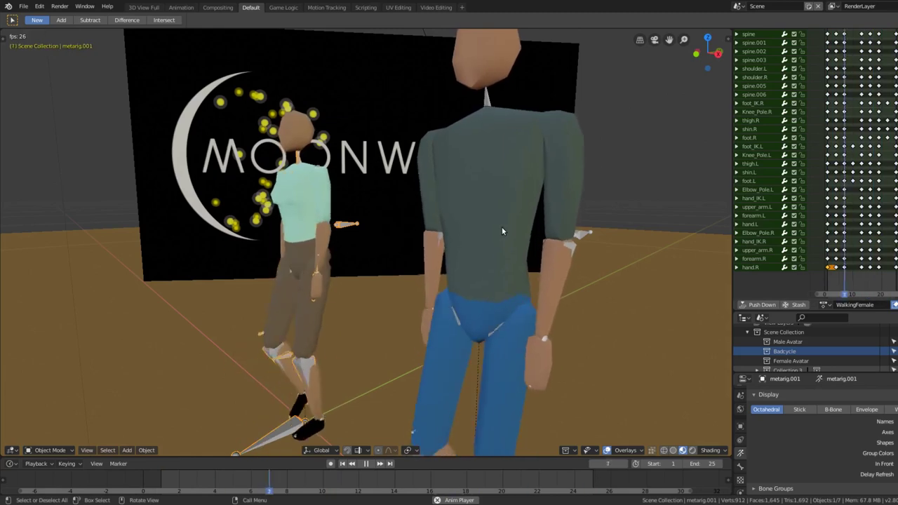
scroll(502, 230, "down", 2)
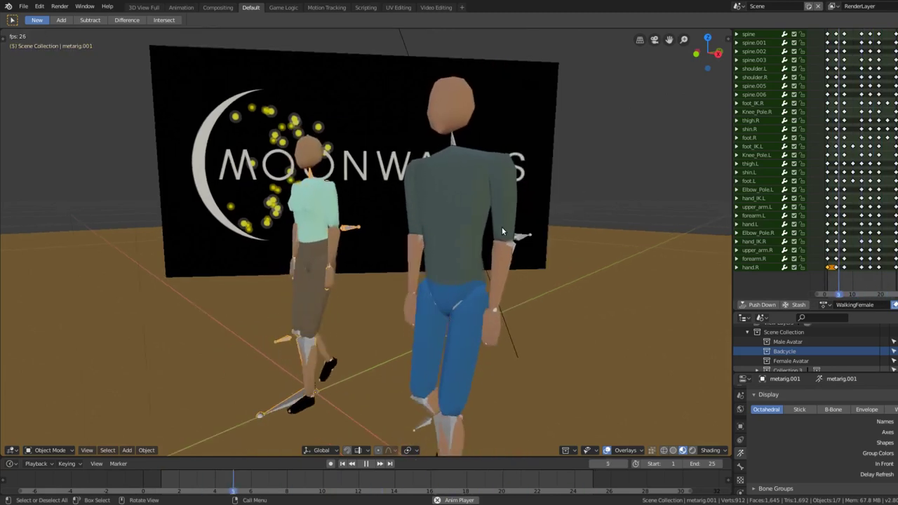
middle_click_drag(475, 307, 456, 310)
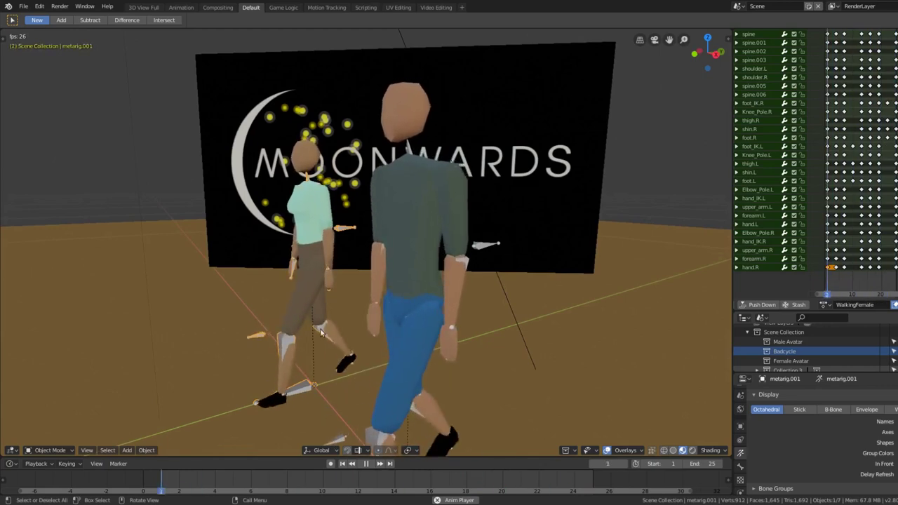
middle_click_drag(356, 349, 383, 374)
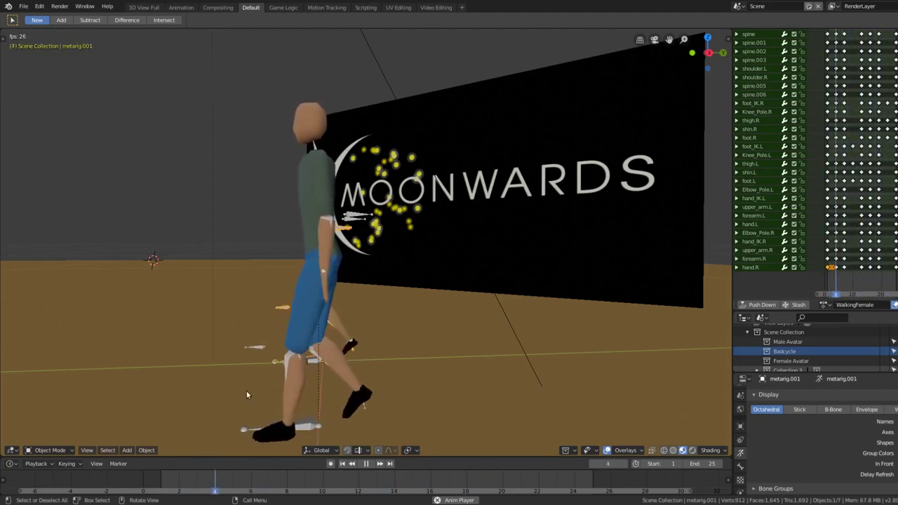
middle_click_drag(246, 394, 283, 384)
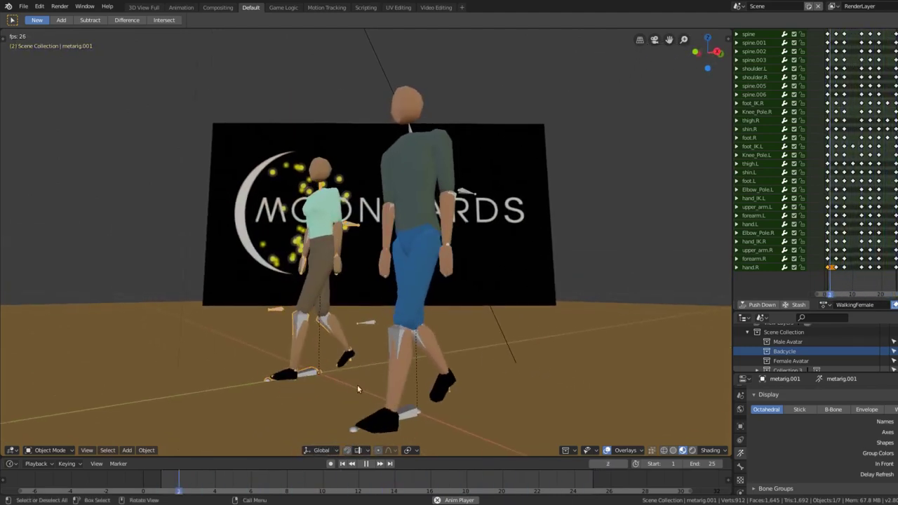
scroll(313, 296, "up", 5)
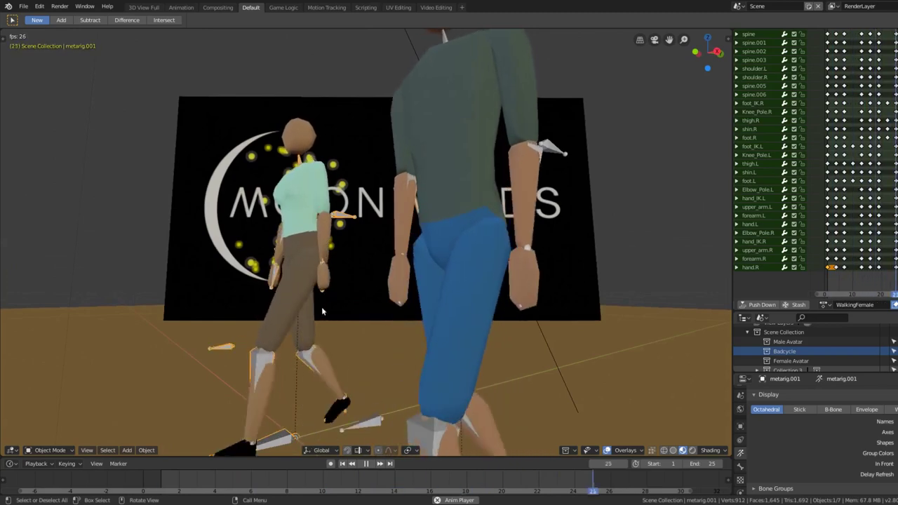
scroll(314, 324, "down", 1)
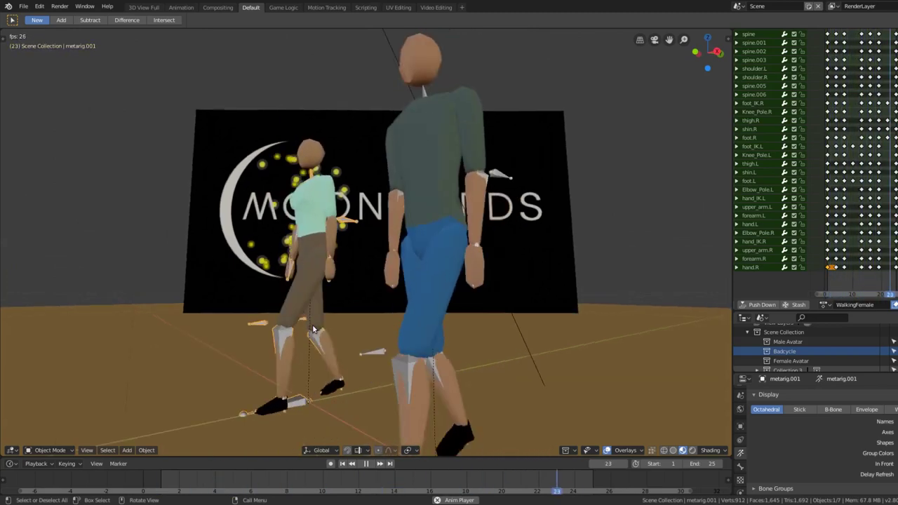
middle_click_drag(312, 328, 416, 369)
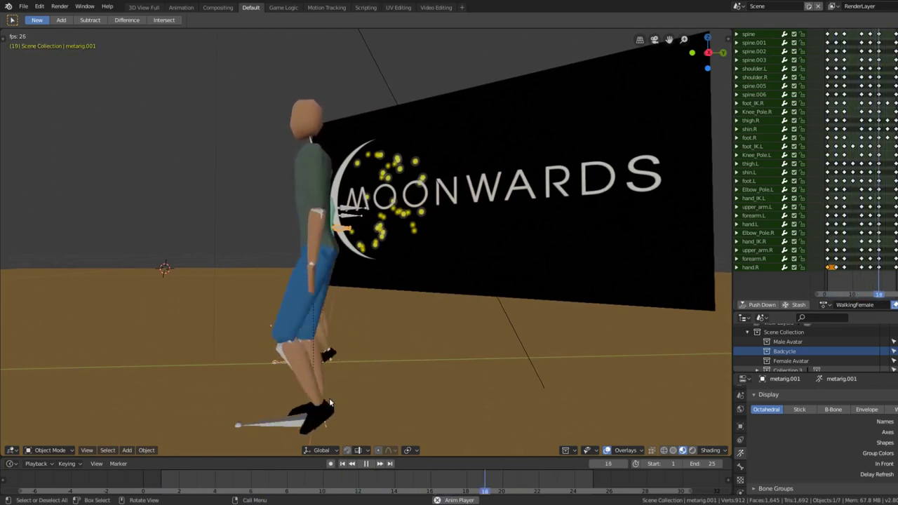
middle_click_drag(329, 403, 334, 399)
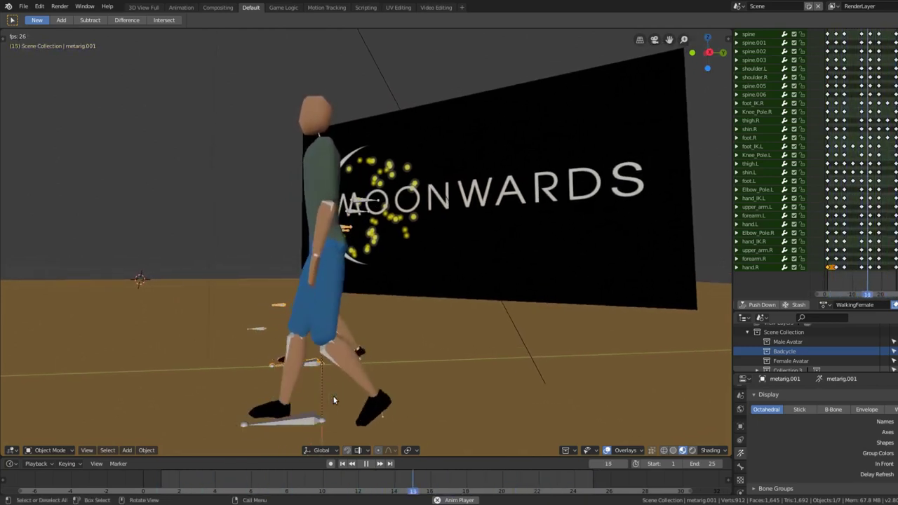
middle_click_drag(333, 400, 334, 400)
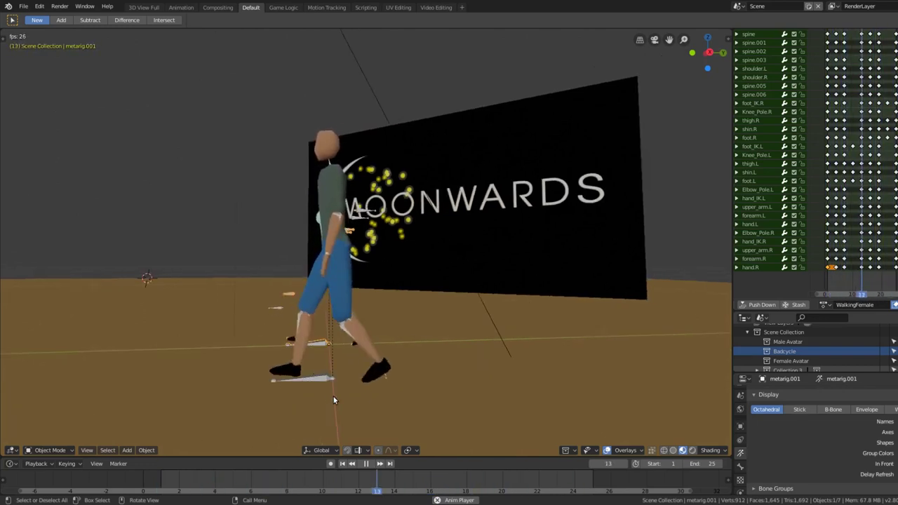
scroll(341, 312, "up", 2)
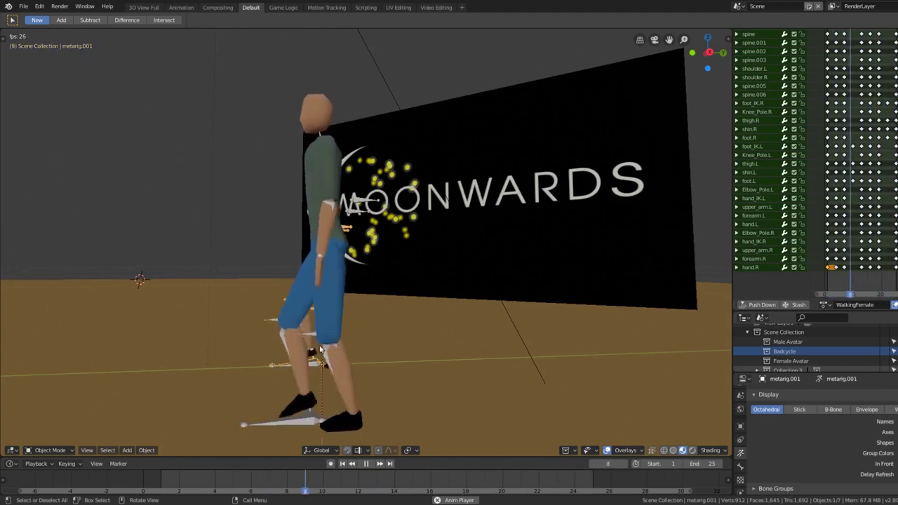
middle_click_drag(320, 299, 457, 216)
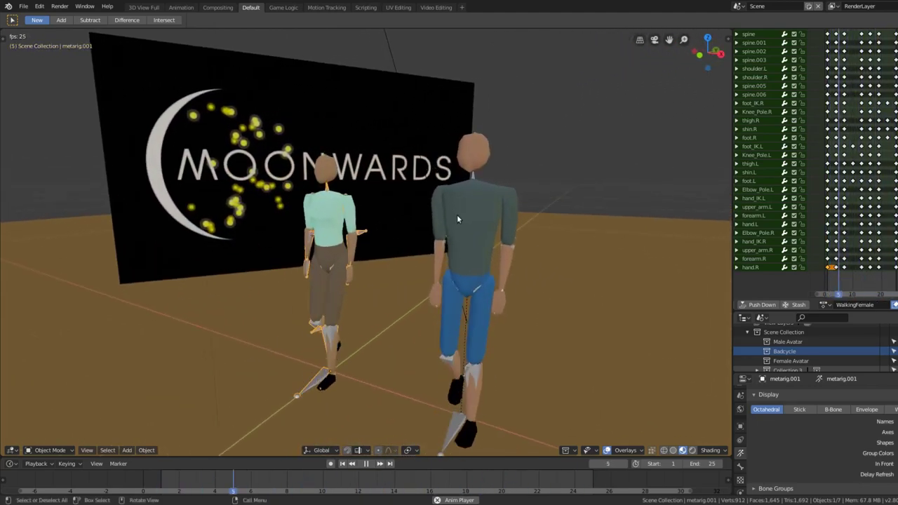
scroll(457, 216, "up", 2)
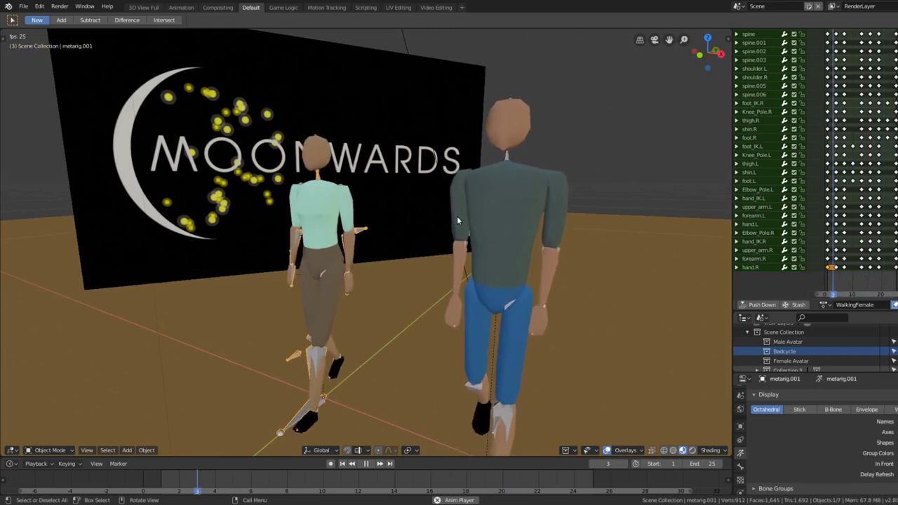
middle_click_drag(457, 216, 442, 218)
scroll(443, 223, "down", 1)
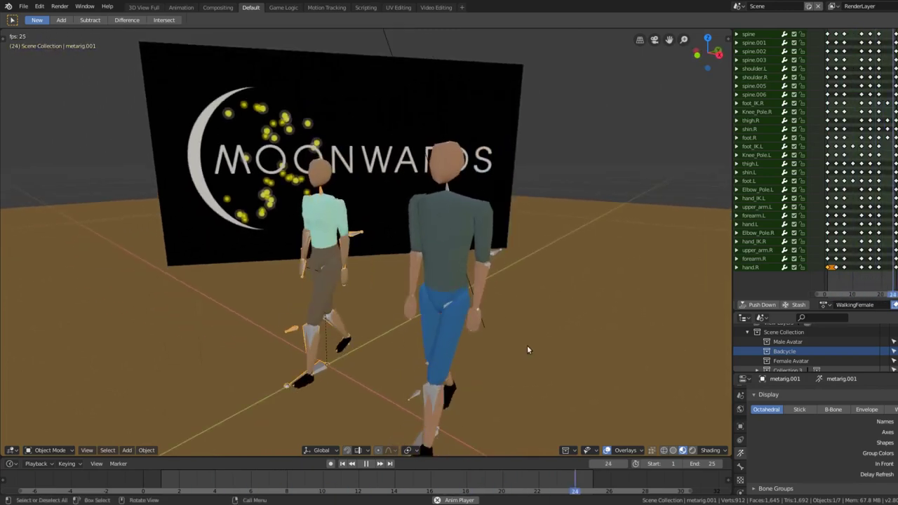
middle_click_drag(526, 341, 525, 334)
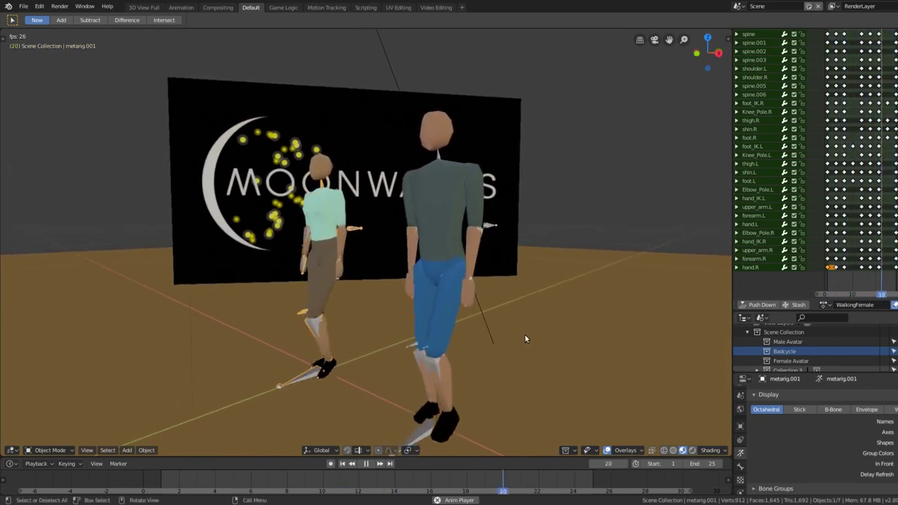
middle_click_drag(524, 334, 527, 347)
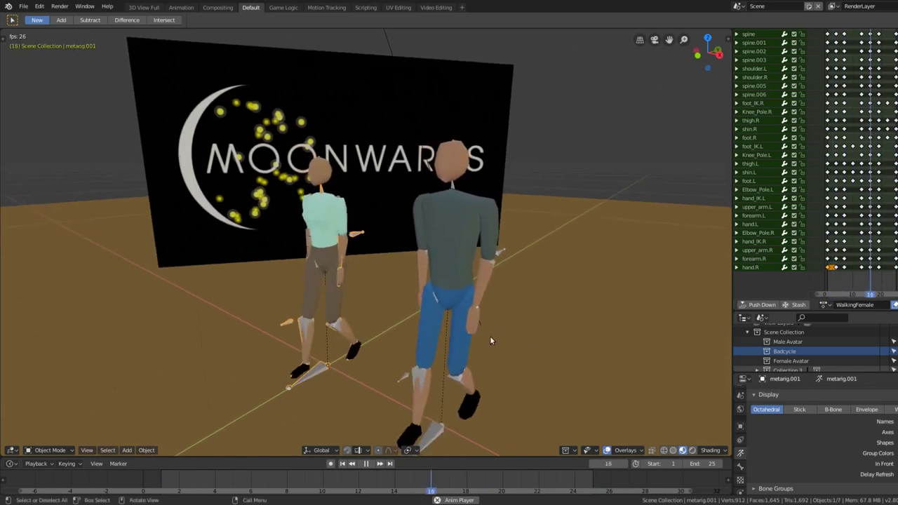
scroll(429, 336, "up", 2)
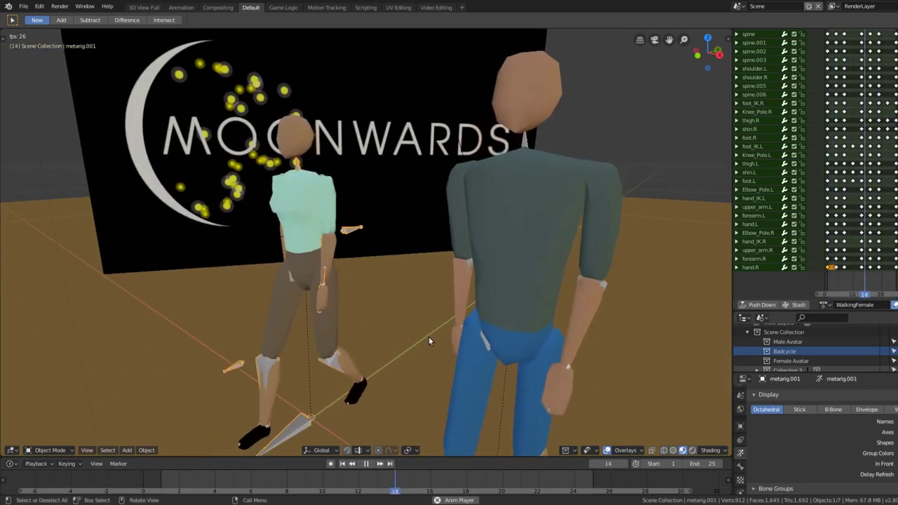
scroll(430, 337, "down", 1)
middle_click_drag(431, 338, 418, 326)
scroll(416, 327, "down", 2)
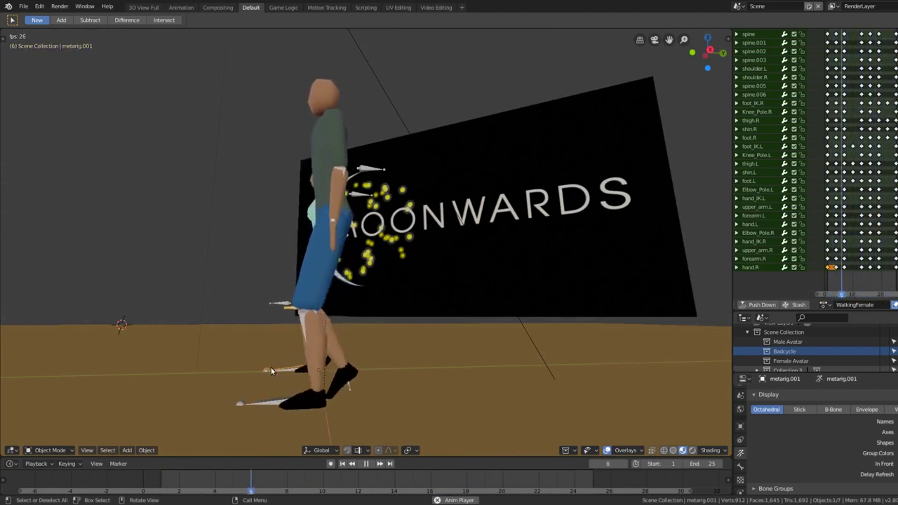
middle_click_drag(271, 364, 259, 338)
scroll(260, 329, "up", 6)
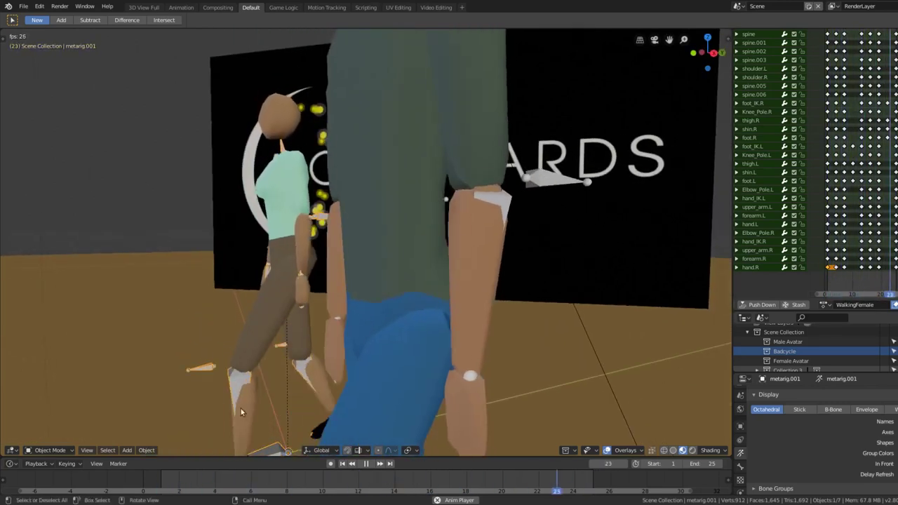
scroll(249, 394, "down", 2)
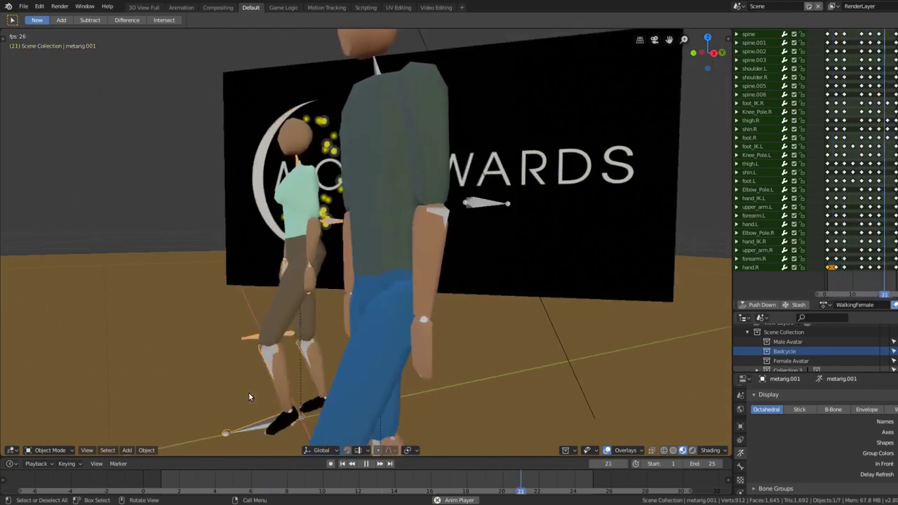
scroll(249, 396, "down", 3)
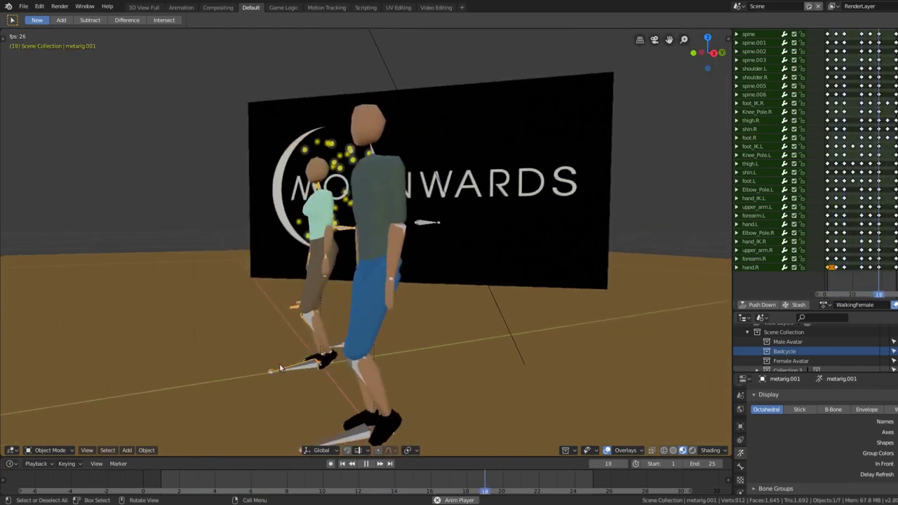
middle_click_drag(301, 346, 364, 362)
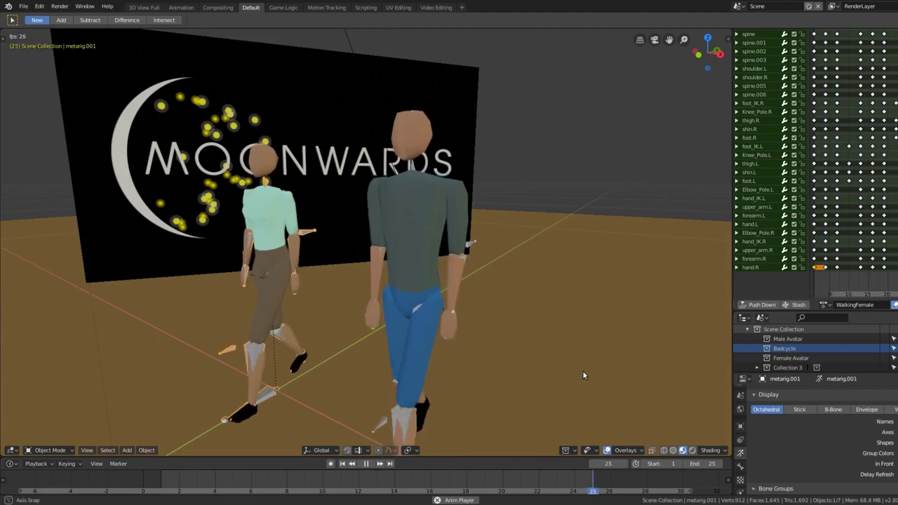
mouse_move(583, 374)
middle_mouse_down()
mouse_move(588, 361)
mouse_move(589, 374)
middle_mouse_up()
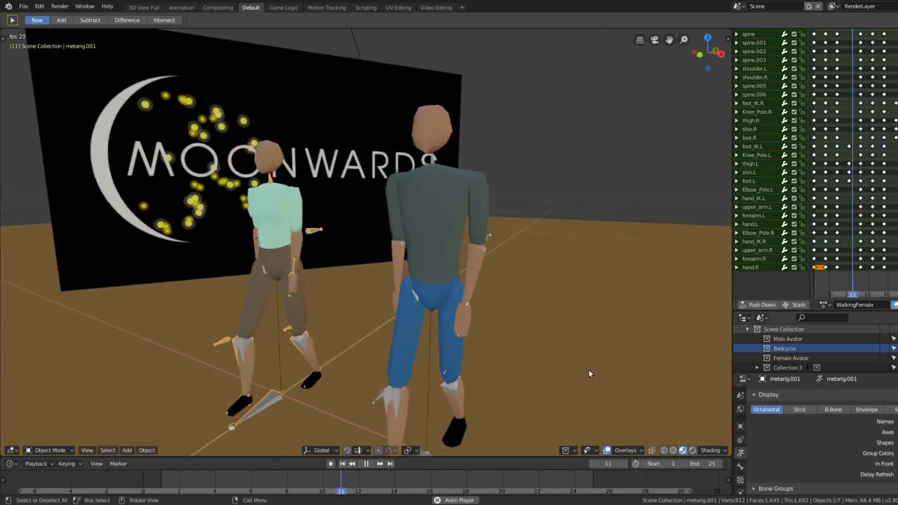
- Hide and reshow the male avatar, then orbit to view both avatars from behind
left_click(892, 338)
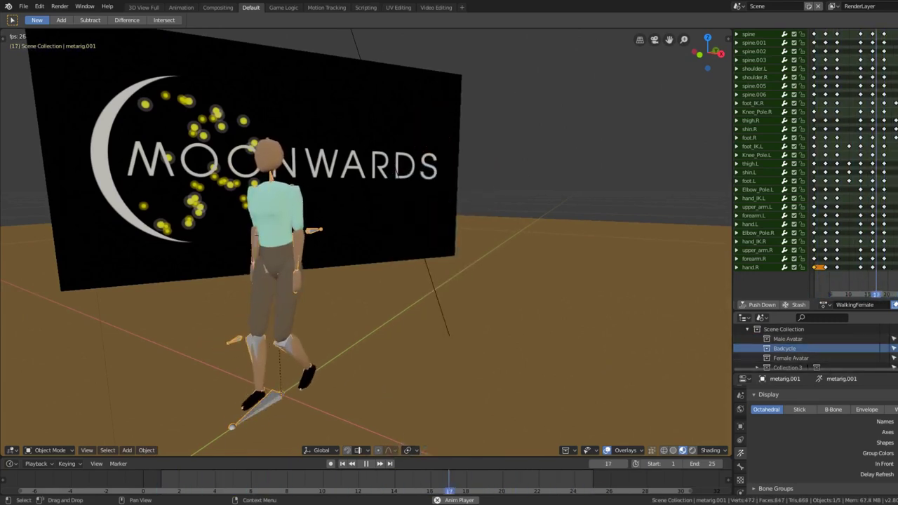
left_click(892, 338)
scroll(333, 222, "up", 3)
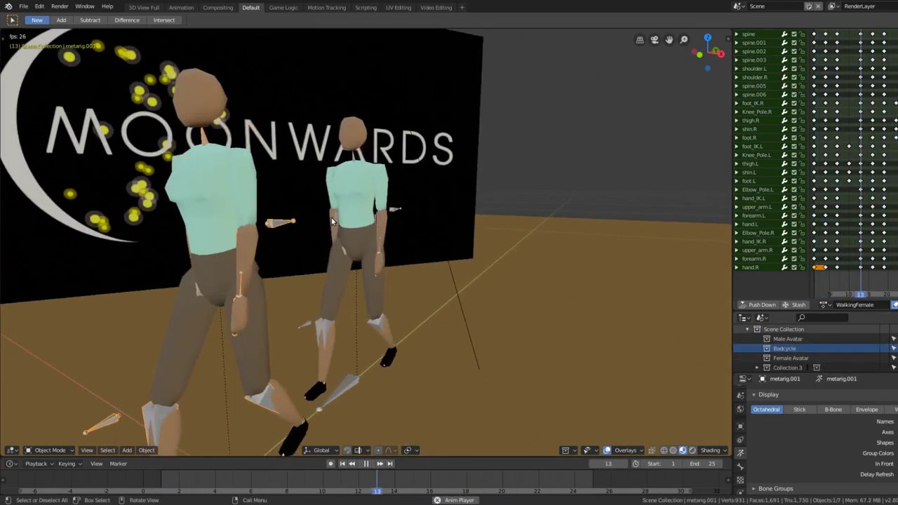
scroll(345, 229, "up", 2)
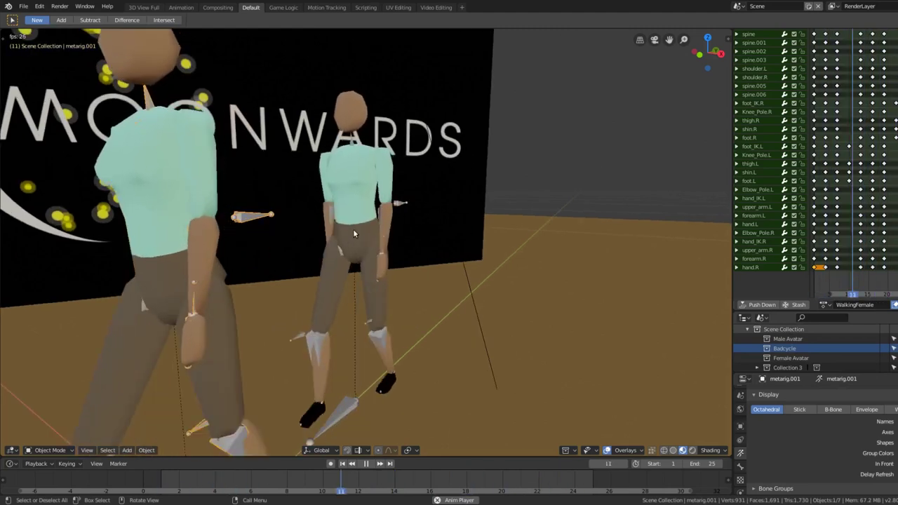
middle_click_drag(356, 231, 475, 287)
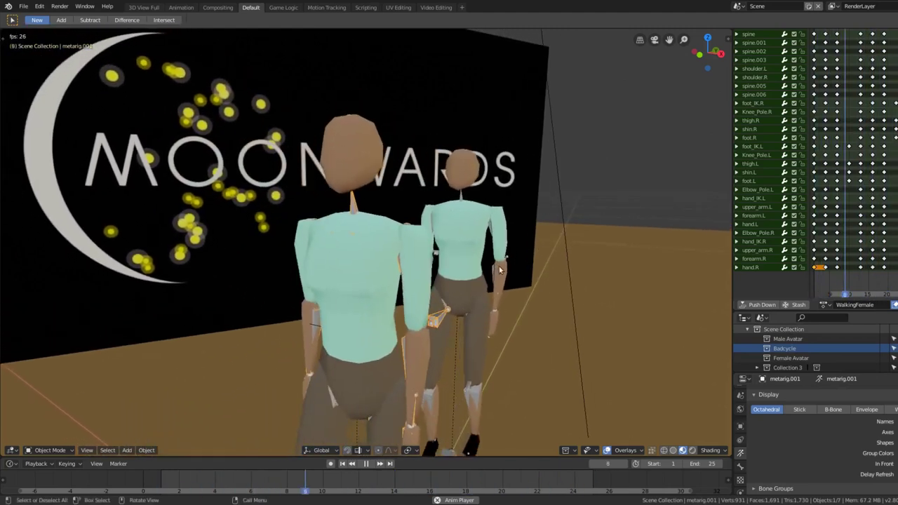
scroll(499, 269, "up", 3)
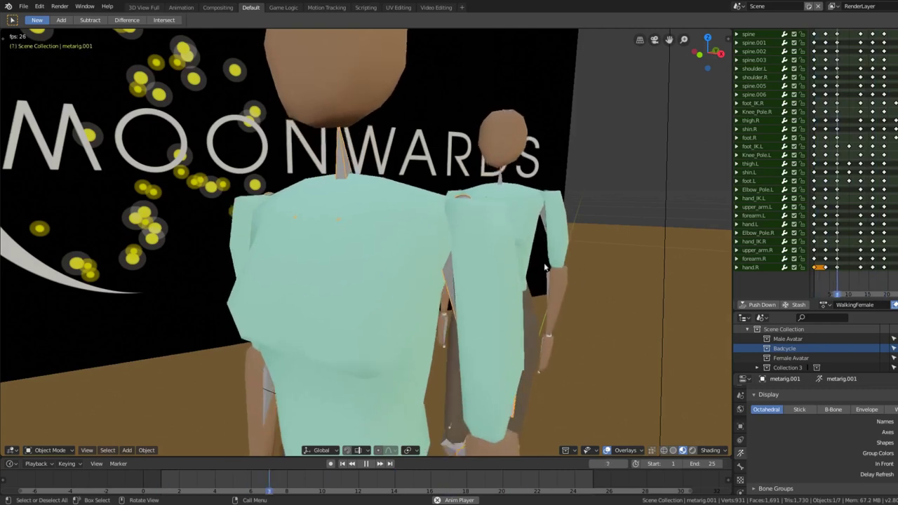
scroll(538, 269, "down", 2)
middle_click_drag(596, 292, 578, 291)
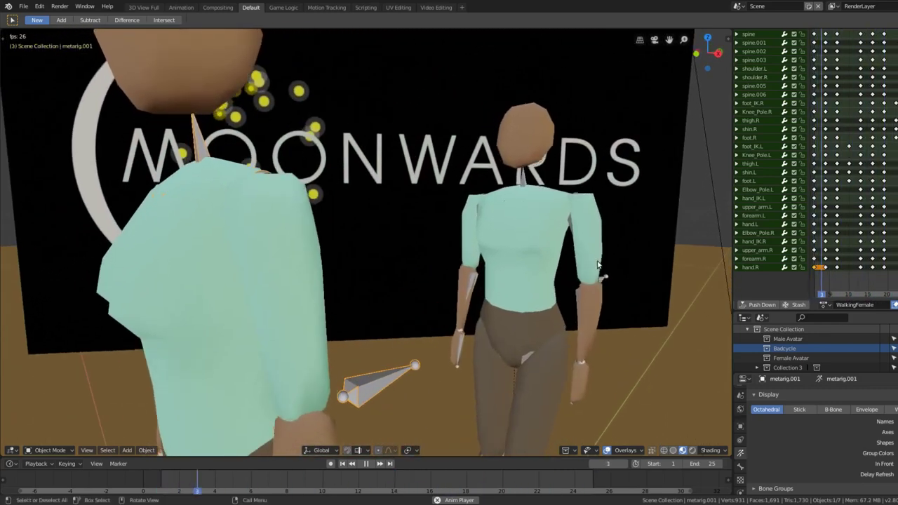
- Orbit to a level frontal view of the MOONWARDS wall and return to Object Mode
scroll(598, 266, "up", 2)
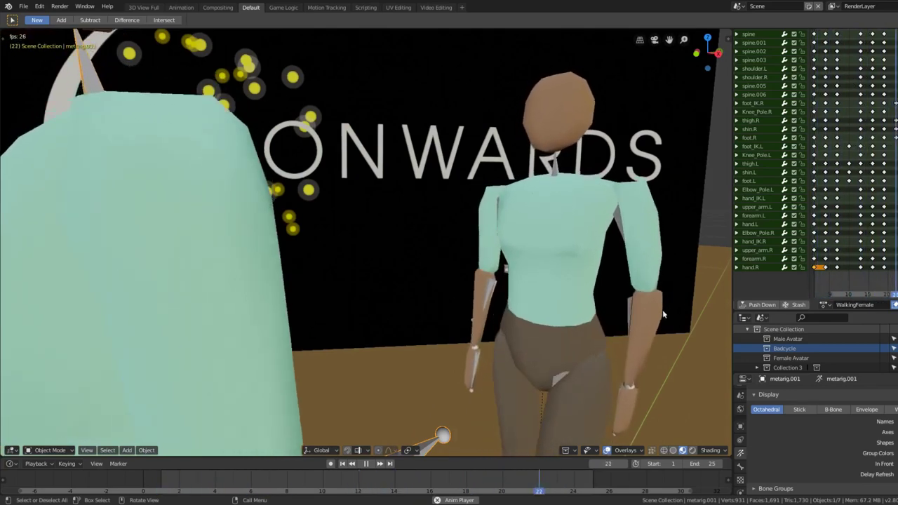
scroll(632, 288, "down", 2)
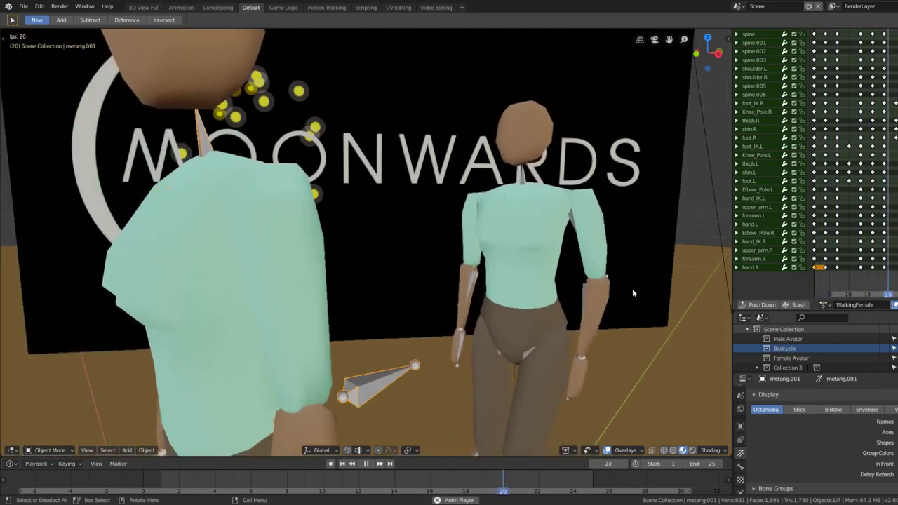
scroll(632, 288, "up", 2)
middle_click_drag(632, 288, 586, 315)
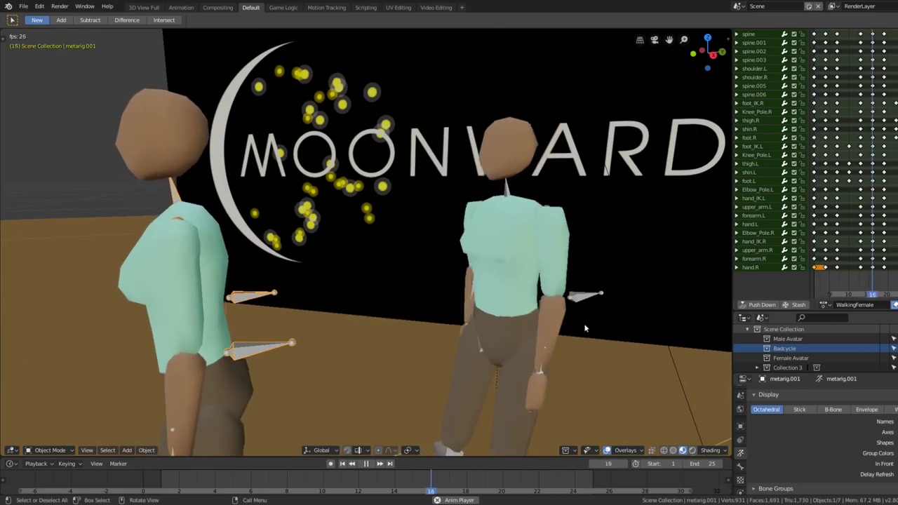
scroll(586, 328, "up", 2)
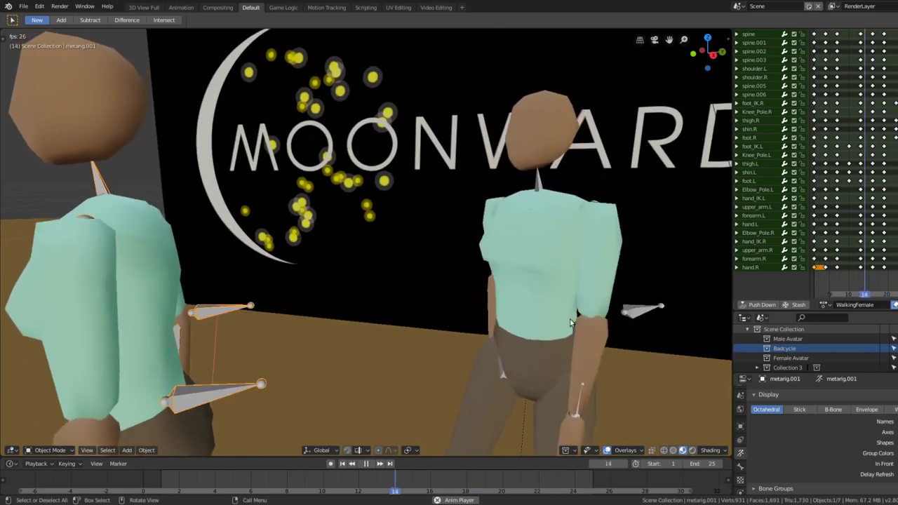
scroll(570, 325, "down", 3)
middle_click_drag(570, 325, 302, 306)
scroll(545, 280, "up", 2)
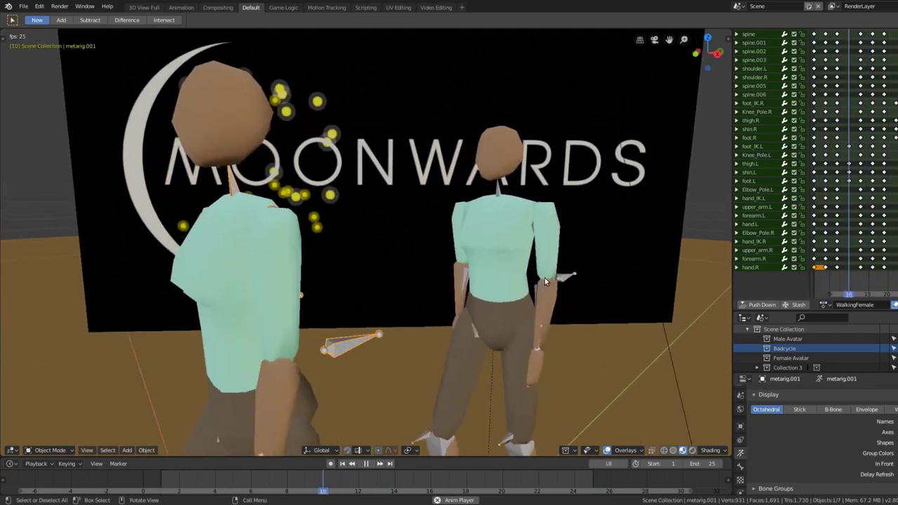
middle_click_drag(545, 281, 554, 286)
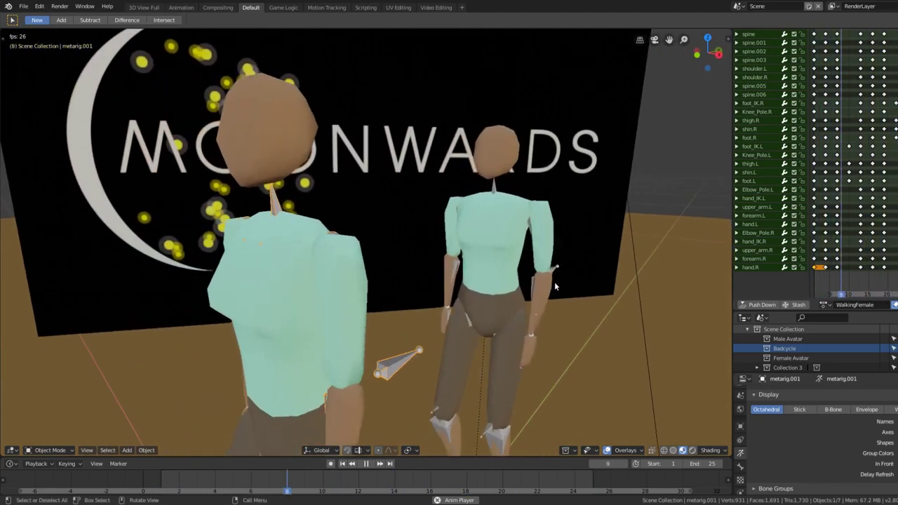
scroll(553, 277, "up", 3)
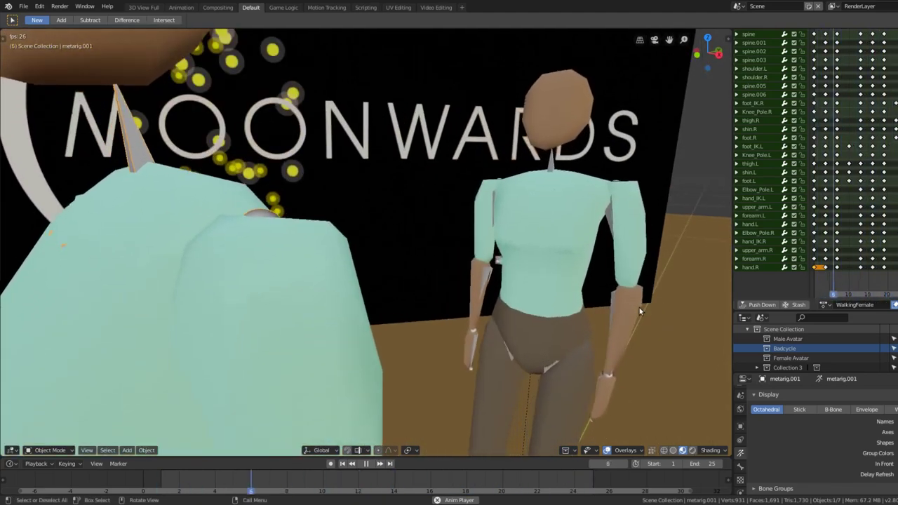
middle_click_drag(639, 308, 634, 295)
scroll(635, 295, "up", 2)
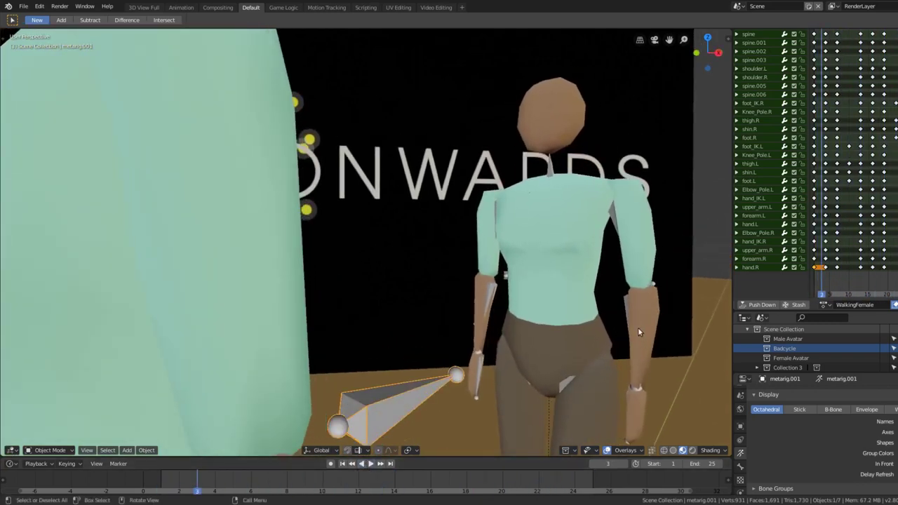
mouse_move(638, 327)
middle_mouse_down()
mouse_move(644, 344)
mouse_move(637, 341)
middle_mouse_up()
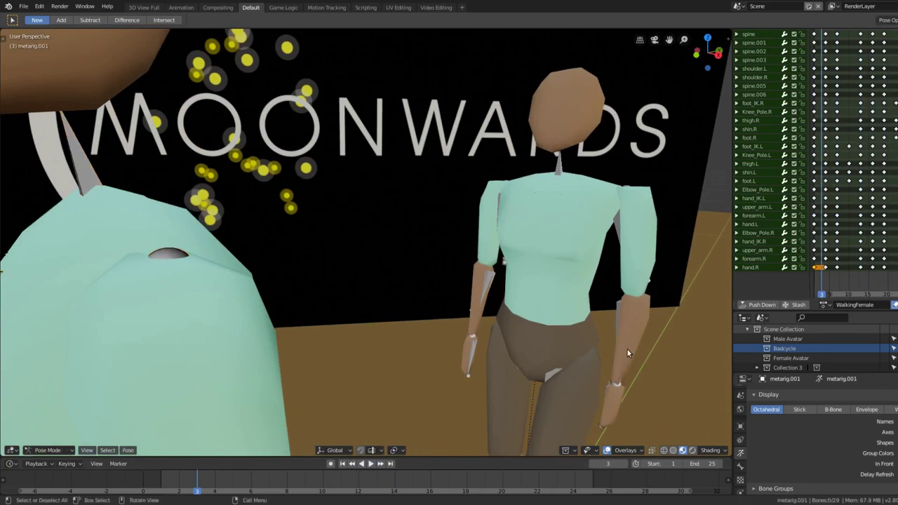
key("ctrl+Tab")
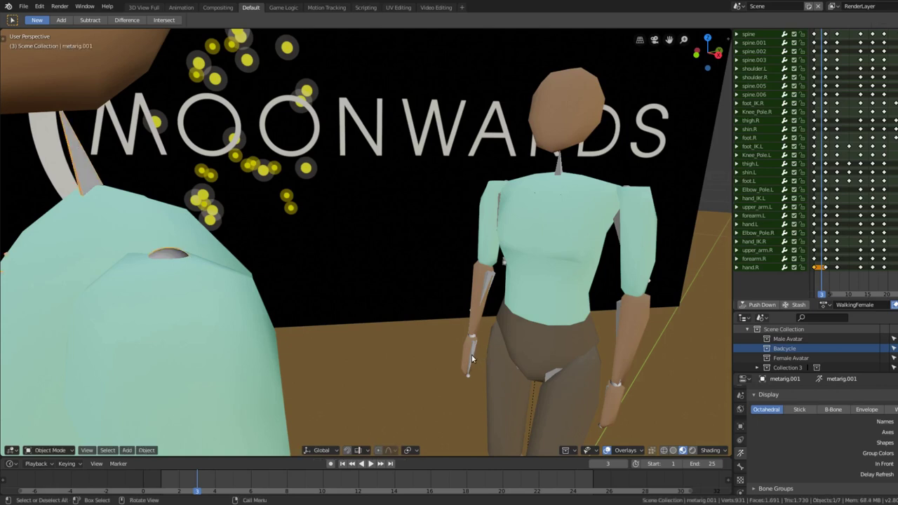
- Select metarig.005, enter Pose Mode, and frame it zoomed in from Right Orthographic view
left_click(471, 358)
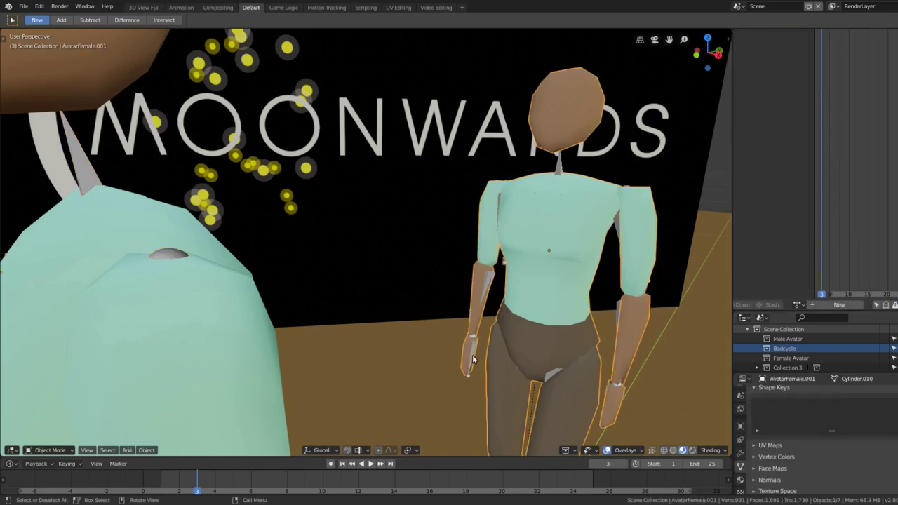
left_click(471, 358)
left_click(473, 359)
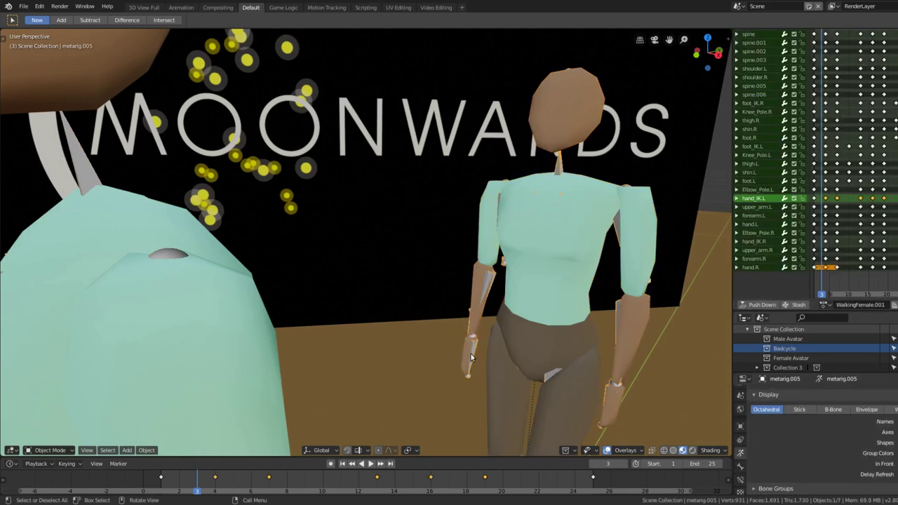
key("ctrl+Tab")
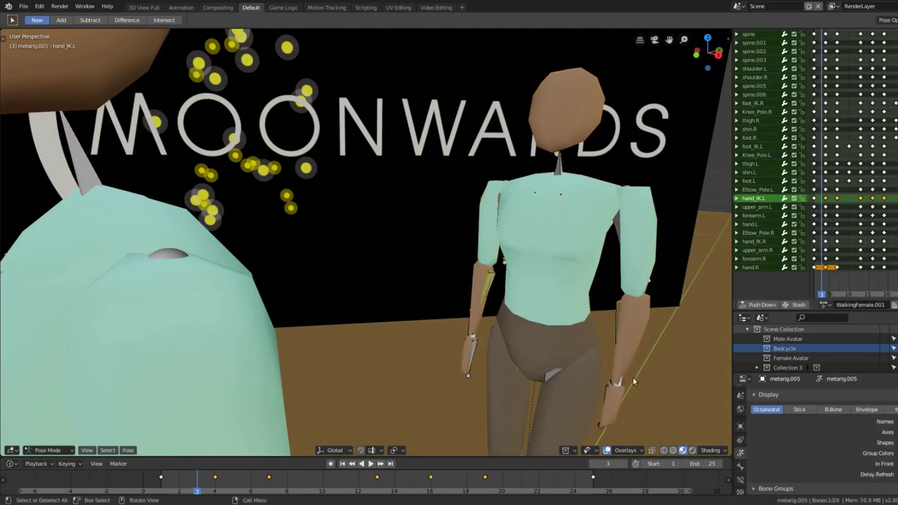
key("KP_Decimal")
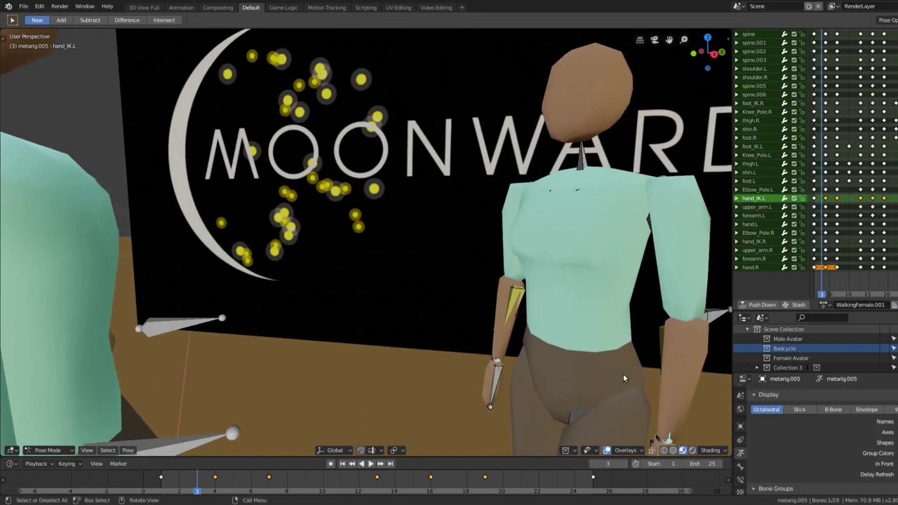
key("KP_3")
scroll(543, 410, "up", 1)
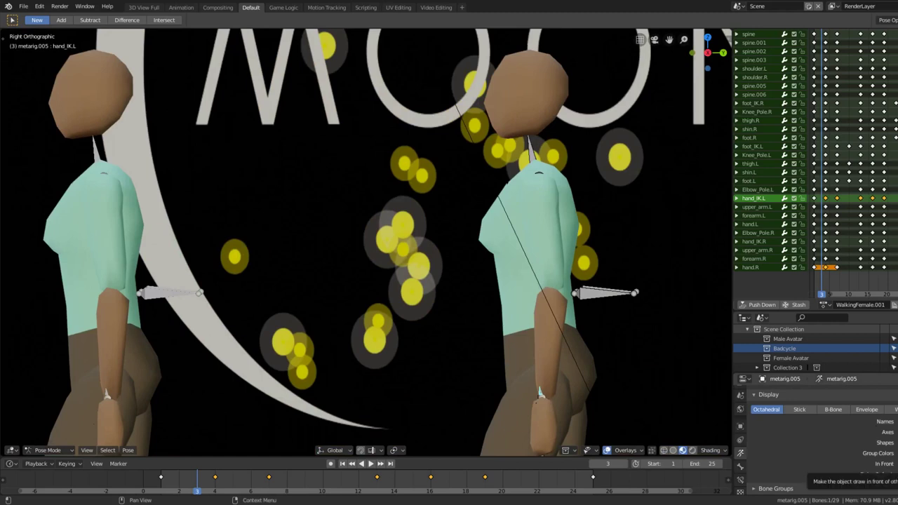
- Draw the bones In Front and drag the hand_IK.L bone down beside the hip
left_click(886, 464)
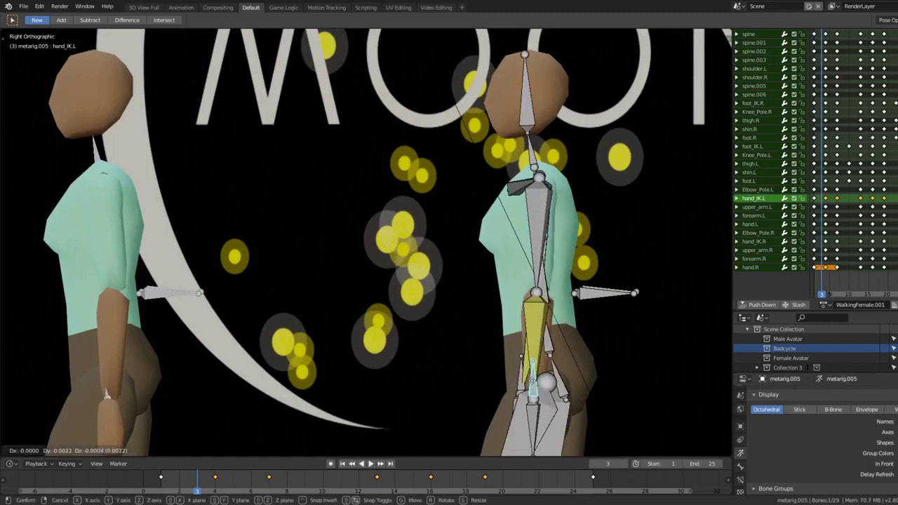
left_click_drag(484, 346, 448, 303)
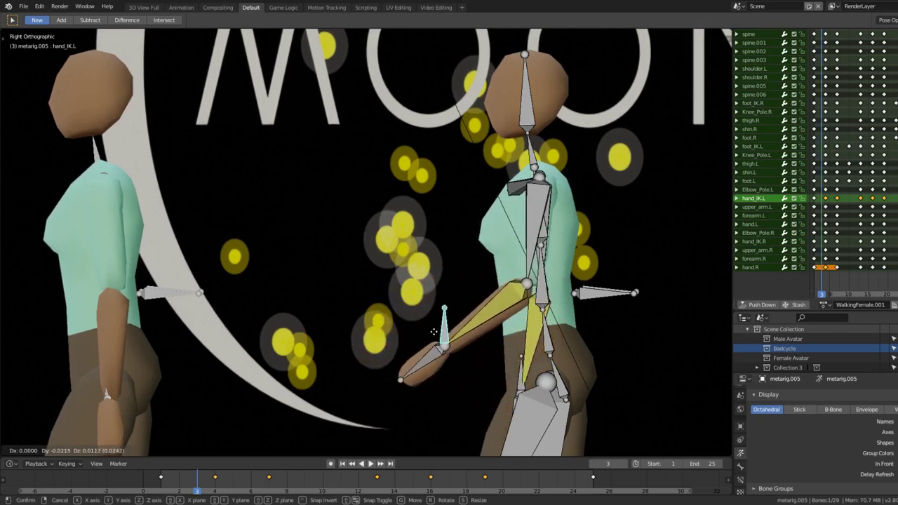
left_click_drag(432, 333, 383, 325)
left_click_drag(389, 291, 367, 293)
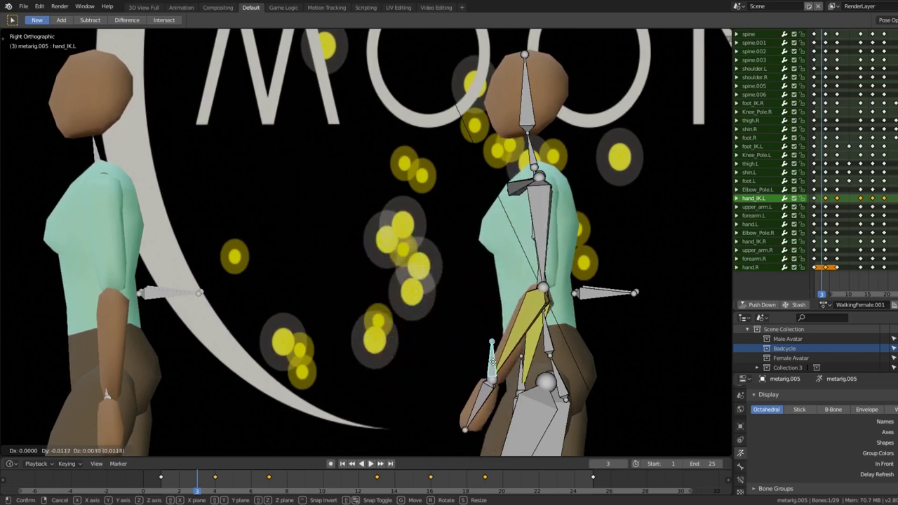
left_click_drag(466, 354, 459, 358)
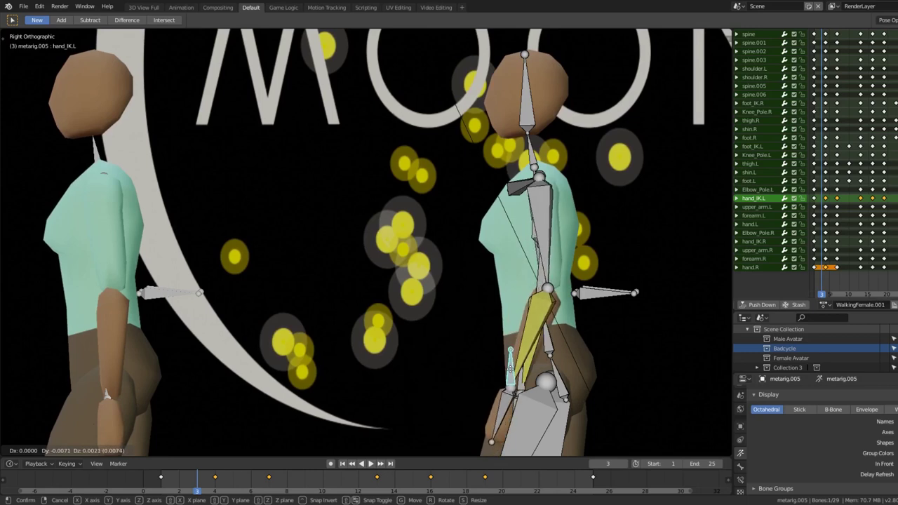
left_click_drag(510, 364, 506, 368)
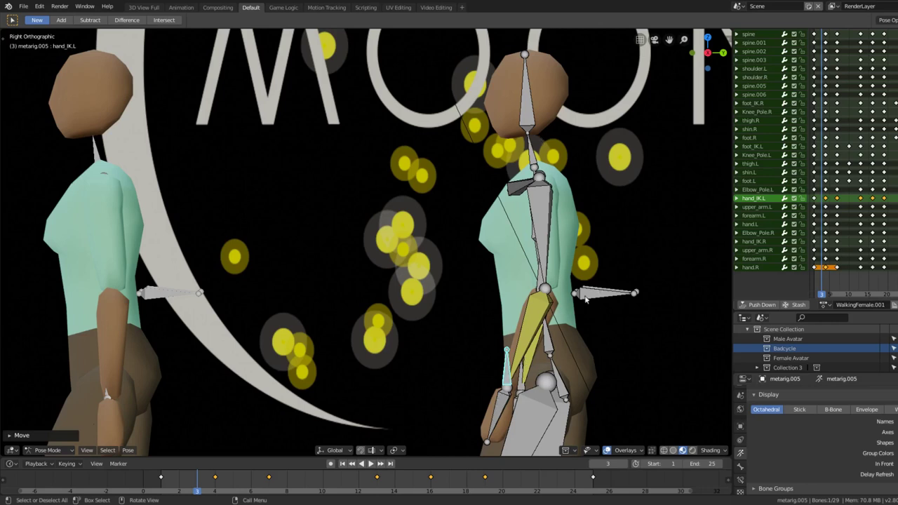
- Check the left hand against the legs from several angles, then grab hand_IK.L again in Right Orthographic view
mouse_move(617, 296)
middle_mouse_down()
mouse_move(613, 311)
mouse_move(622, 301)
middle_mouse_up()
scroll(631, 315, "up", 4)
middle_click_drag(645, 341, 433, 251)
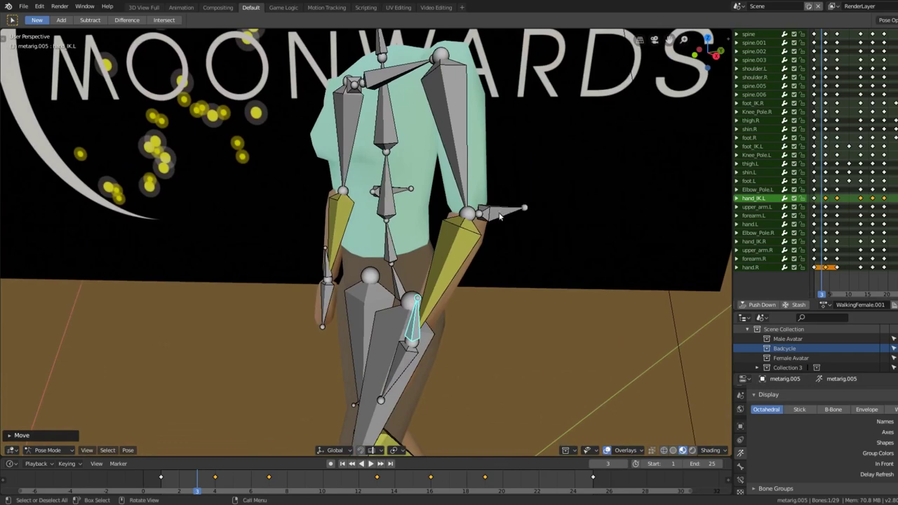
middle_click_drag(512, 219, 554, 284)
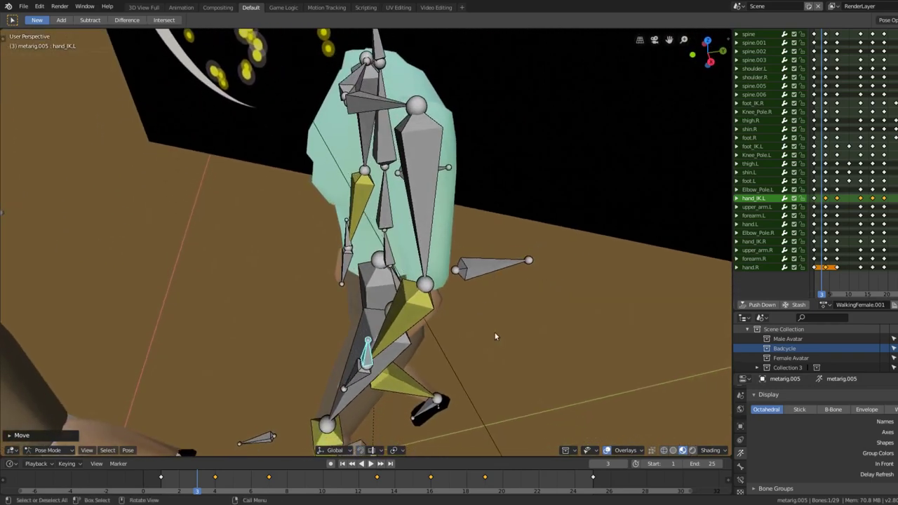
middle_click_drag(497, 337, 489, 323)
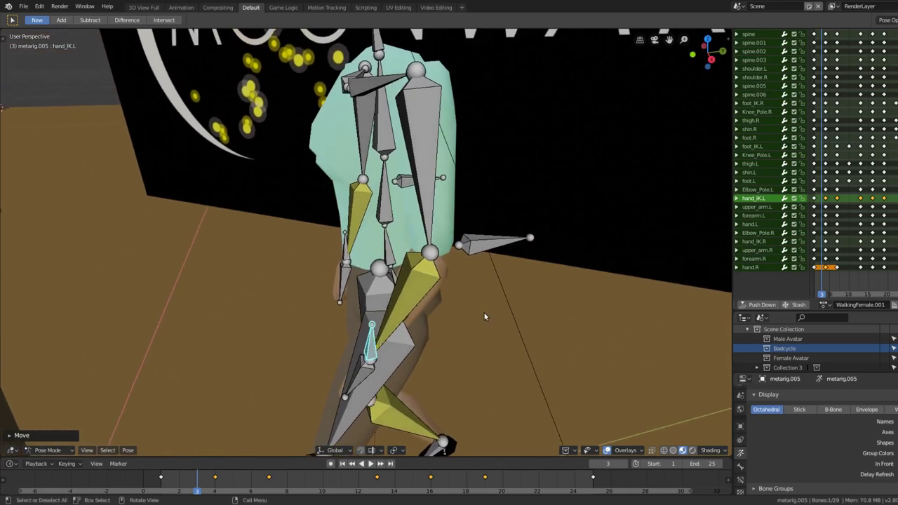
key("KP_3")
key("g")
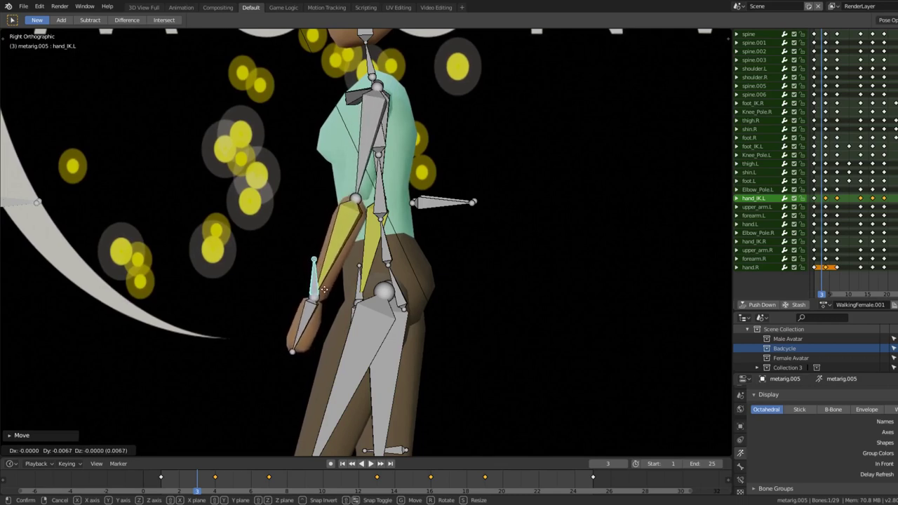
- Confirm the hand_IK.L position and play the walk from a frontal view, pausing at frame 16
left_click(324, 295)
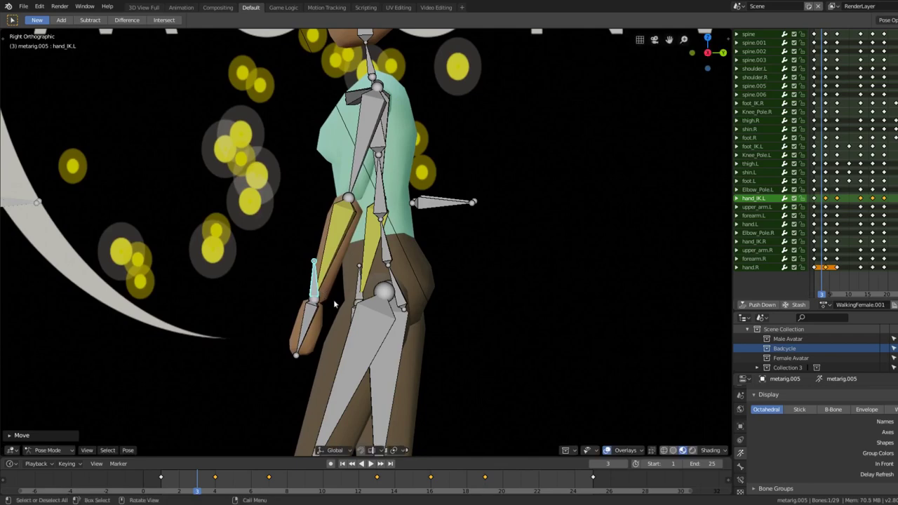
middle_click_drag(335, 299, 419, 330)
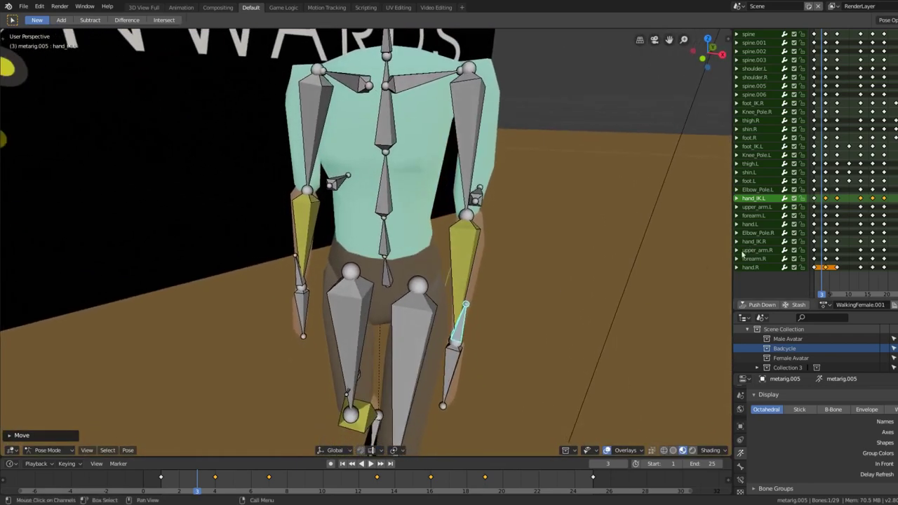
left_click(371, 463)
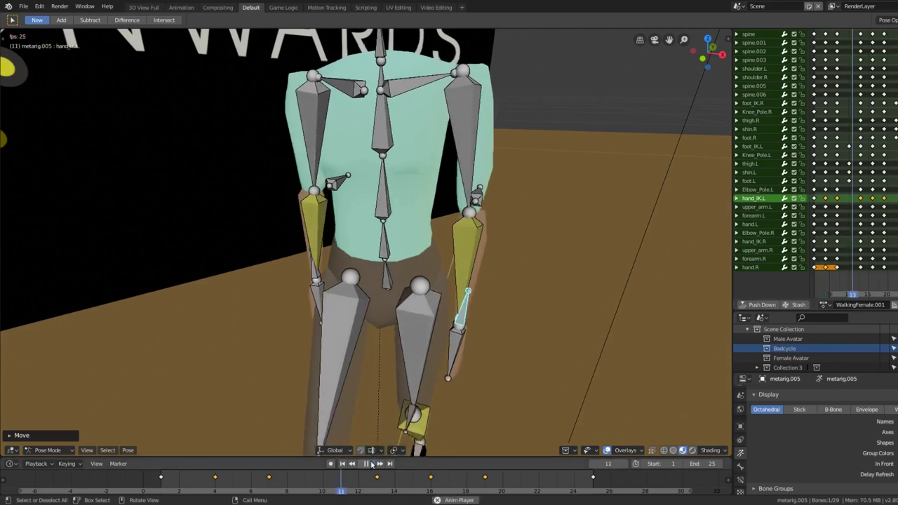
middle_click_drag(524, 329, 448, 346)
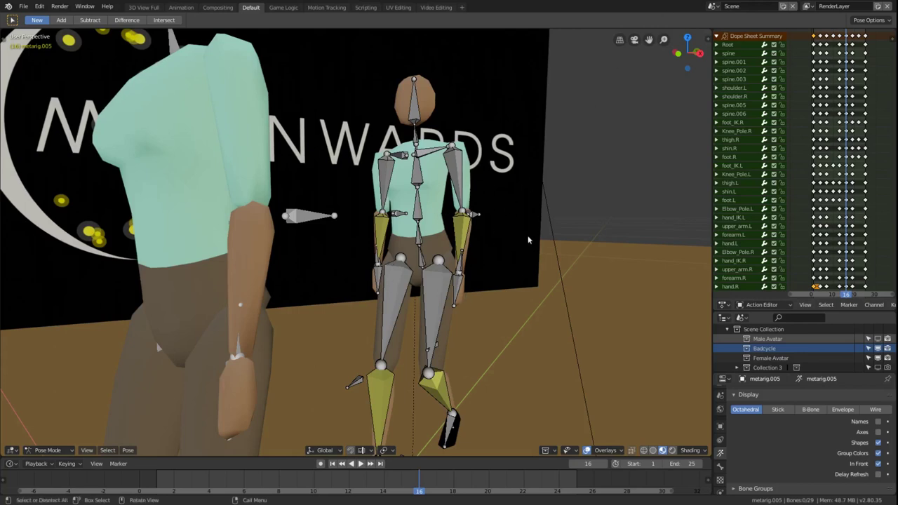
scroll(759, 307, "down", 5)
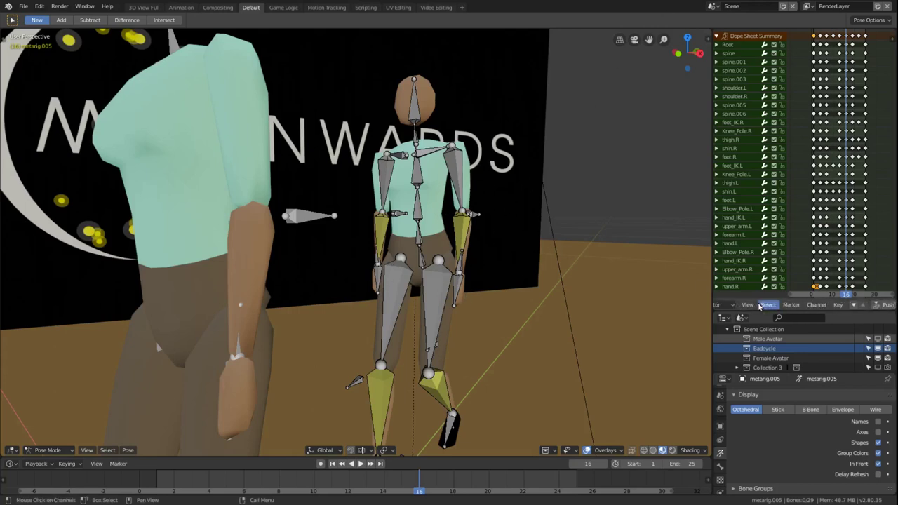
- Assign the WalkingMale action to the rig and hide the Female Avatar in the Outliner
scroll(759, 306, "down", 8)
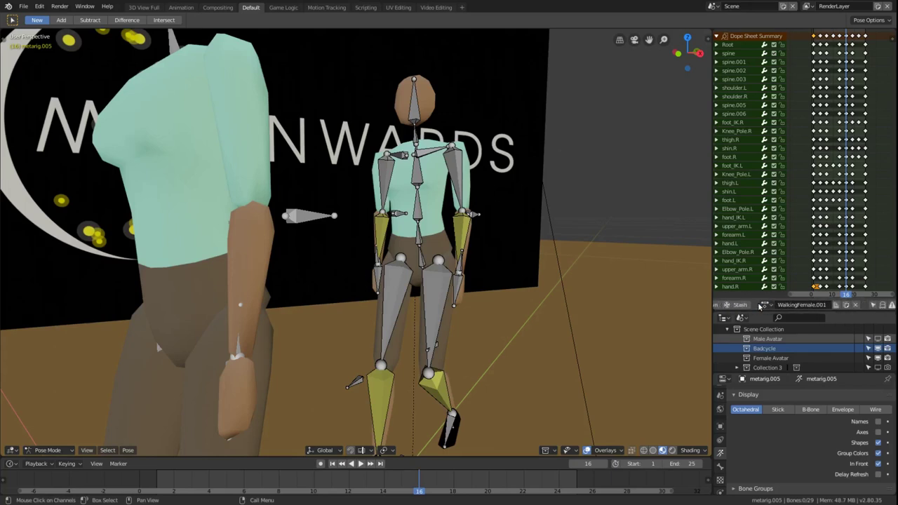
scroll(759, 306, "up", 2)
left_click(767, 306)
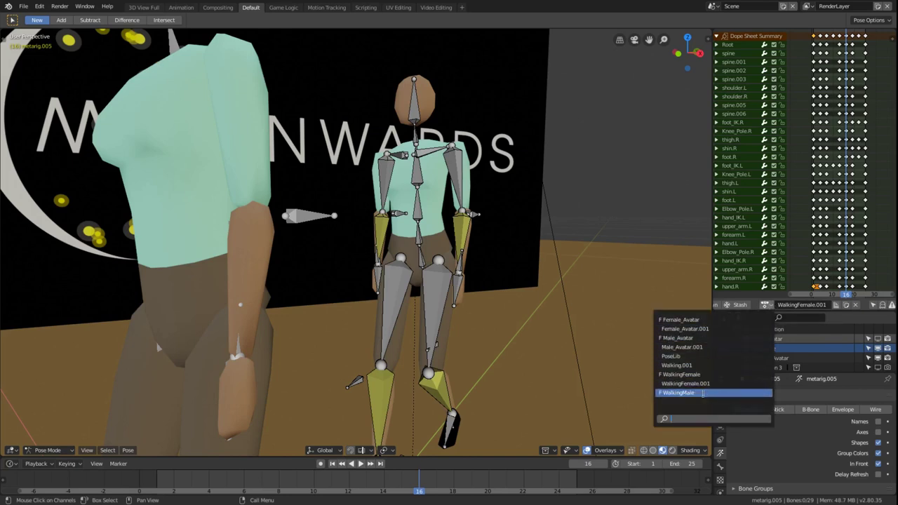
left_click(702, 393)
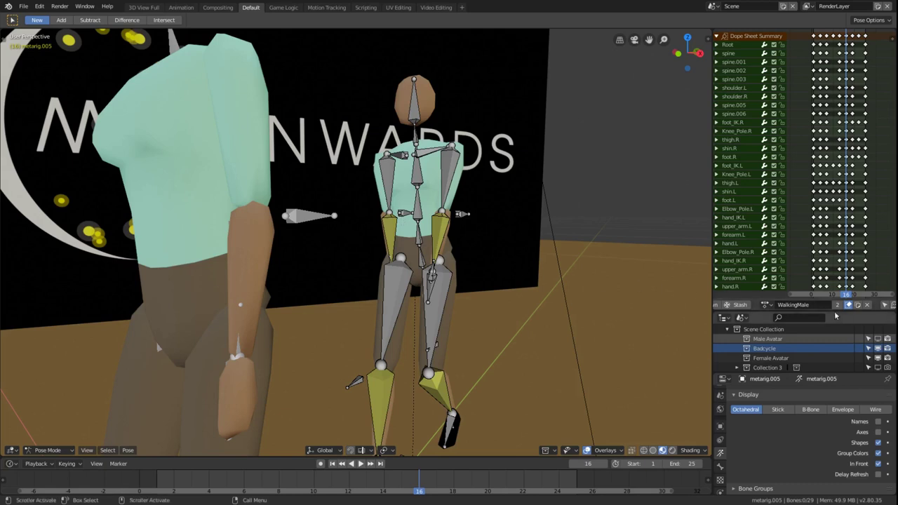
left_click(877, 359)
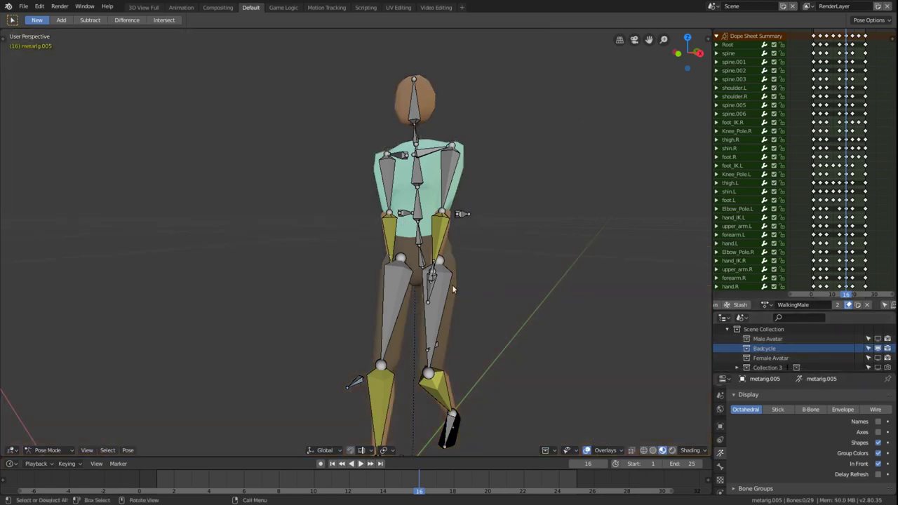
- View the rig in Front Orthographic, zoom in, and jump to frame 1
key("KP_1")
scroll(379, 288, "down", 4)
scroll(341, 263, "up", 3)
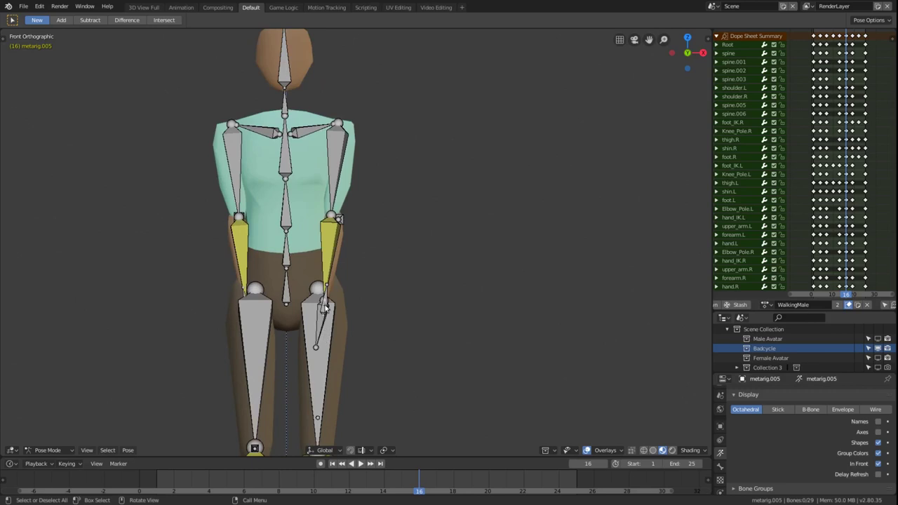
left_click(813, 292)
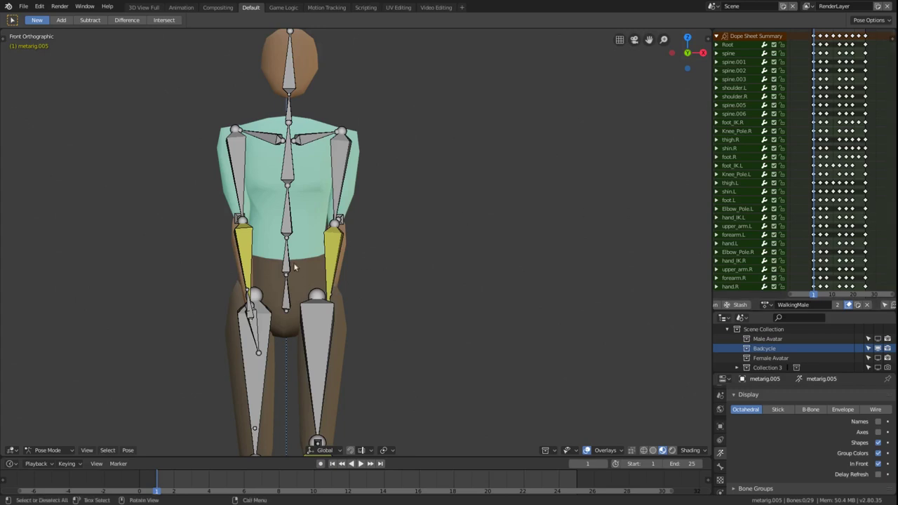
- Orbit and zoom around the female rig to bring her head into view
middle_click_drag(390, 252, 449, 158)
scroll(509, 124, "up", 5)
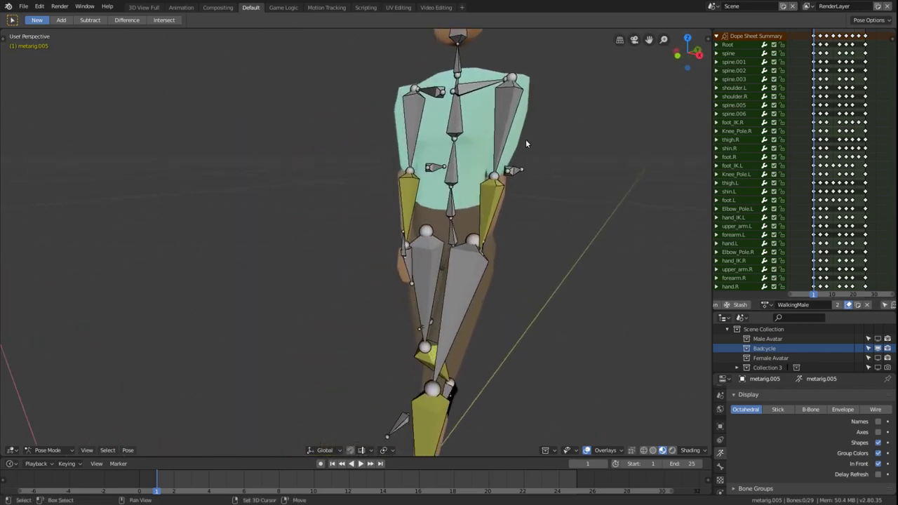
middle_click_drag(526, 139, 419, 309)
scroll(477, 236, "up", 4)
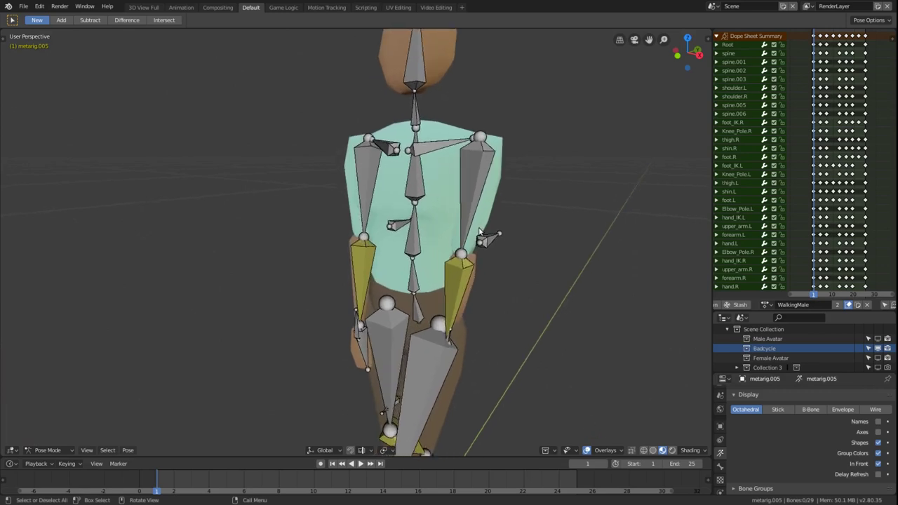
scroll(478, 227, "up", 3)
- Switch to Front Orthographic and frame the torso, arms and upper legs closely
key("KP_1")
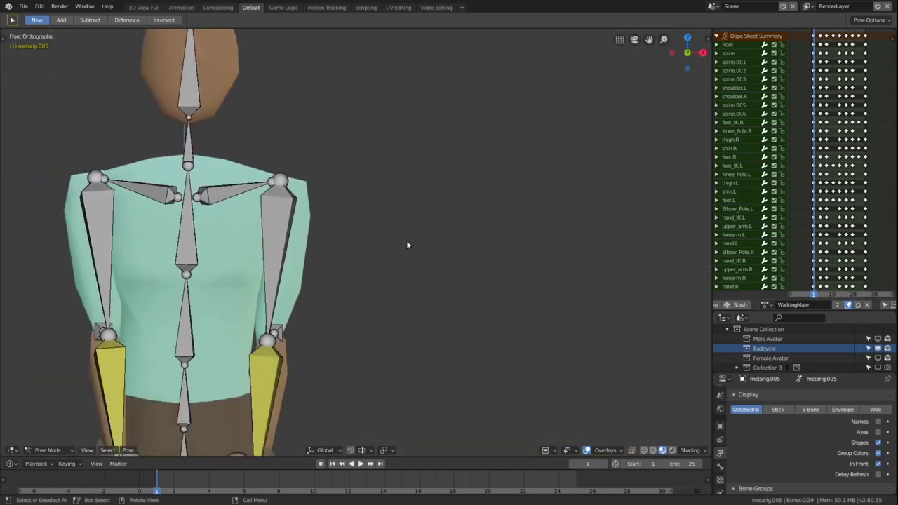
scroll(406, 240, "down", 4)
middle_click_drag(386, 307, 488, 198, "shift")
scroll(519, 202, "up", 4)
scroll(493, 203, "up", 2)
scroll(505, 266, "down", 1)
scroll(503, 260, "down", 1)
scroll(503, 260, "up", 1)
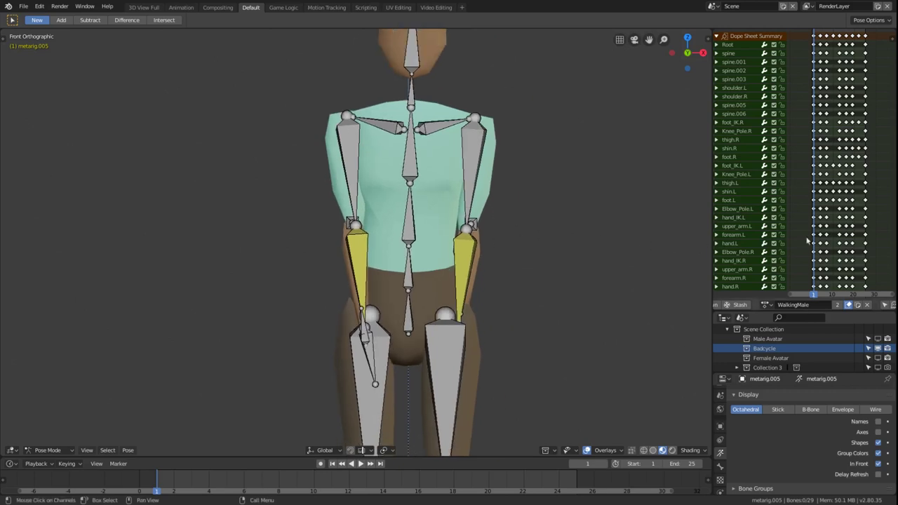
- Box-select the arm bone rows' keyframes in the Dope Sheet and delete them
key("b")
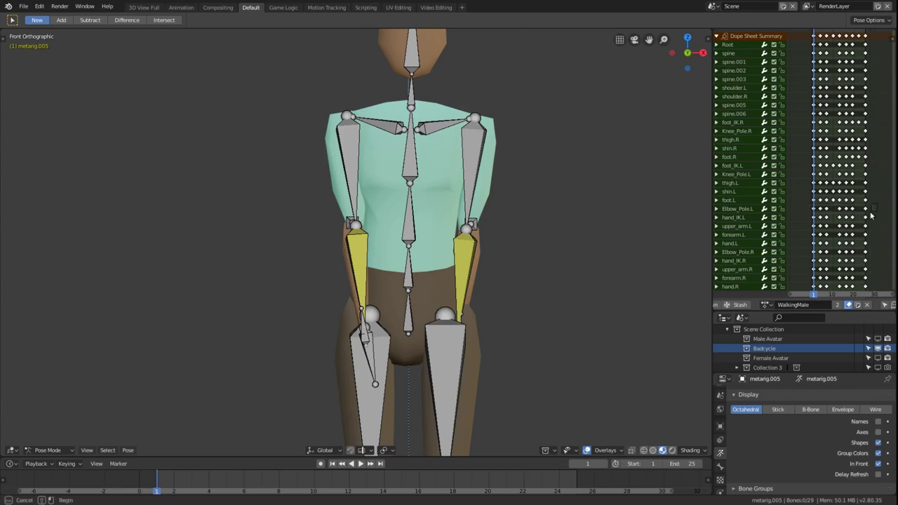
left_click_drag(876, 204, 798, 295)
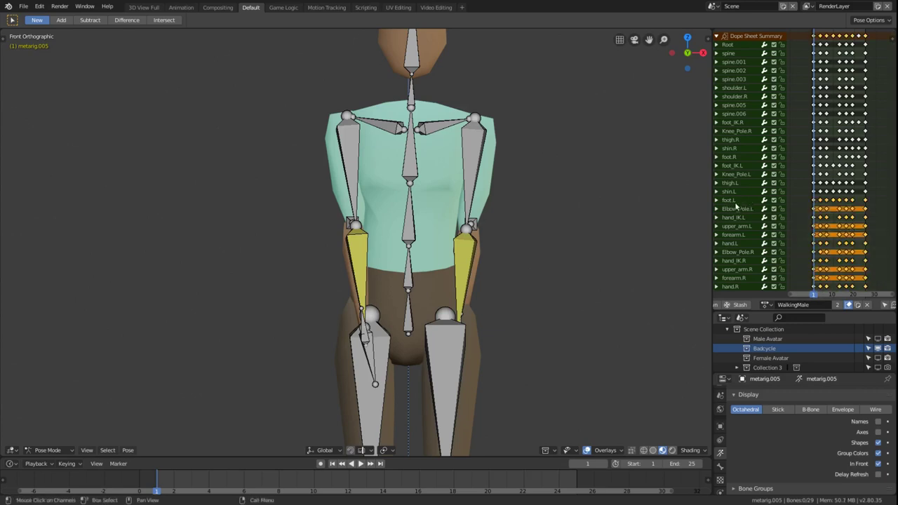
left_click(802, 220)
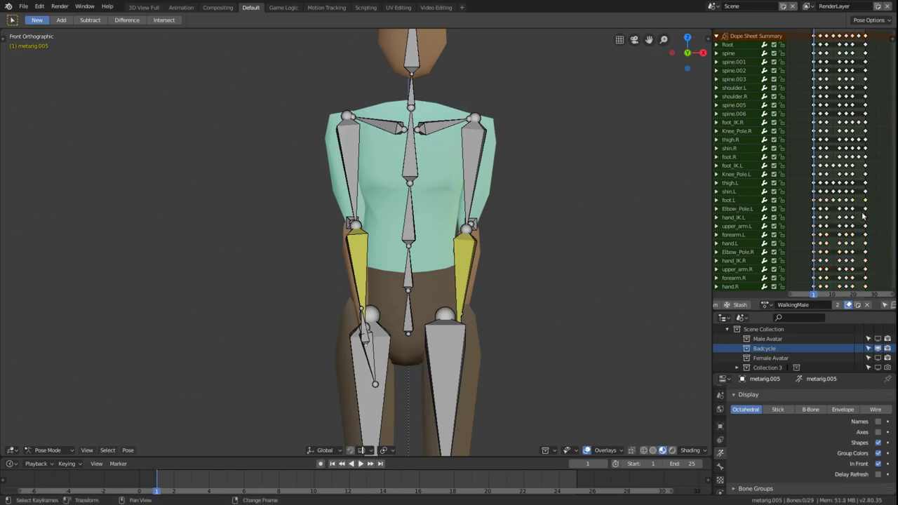
key("b")
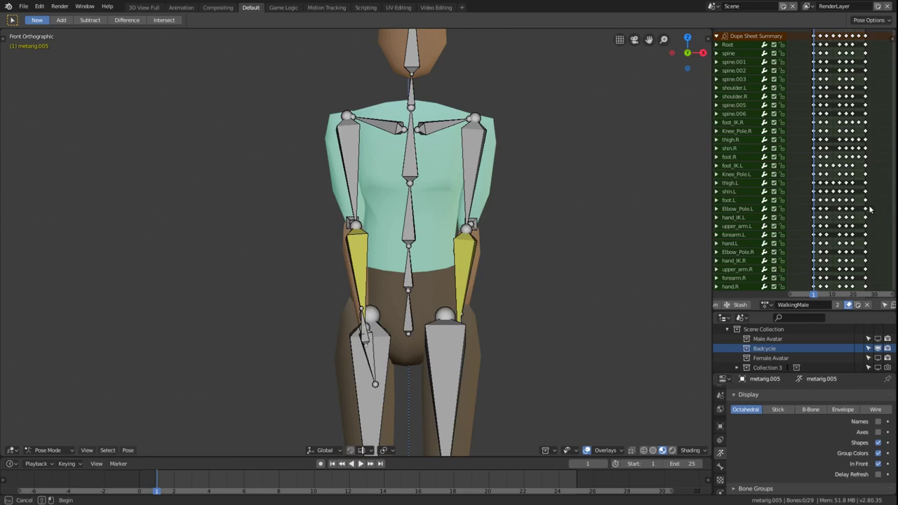
left_click_drag(867, 209, 795, 289)
key("x")
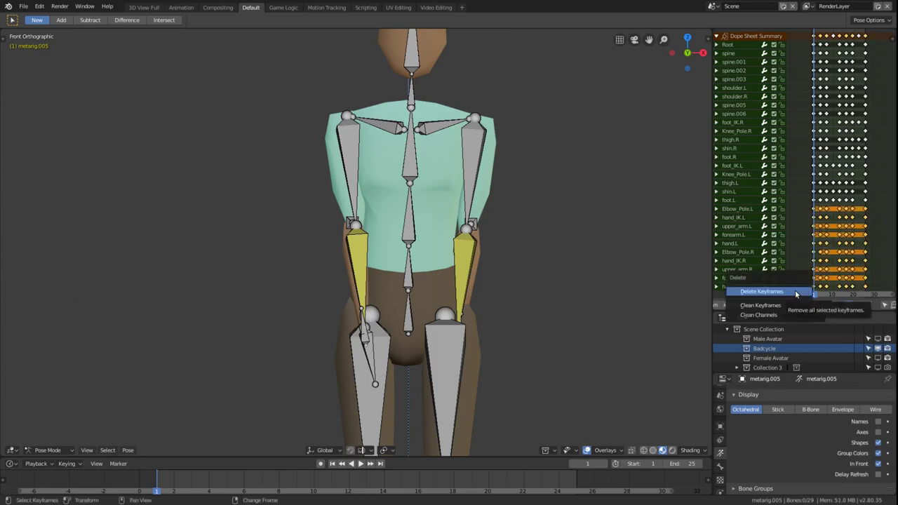
left_click(795, 289)
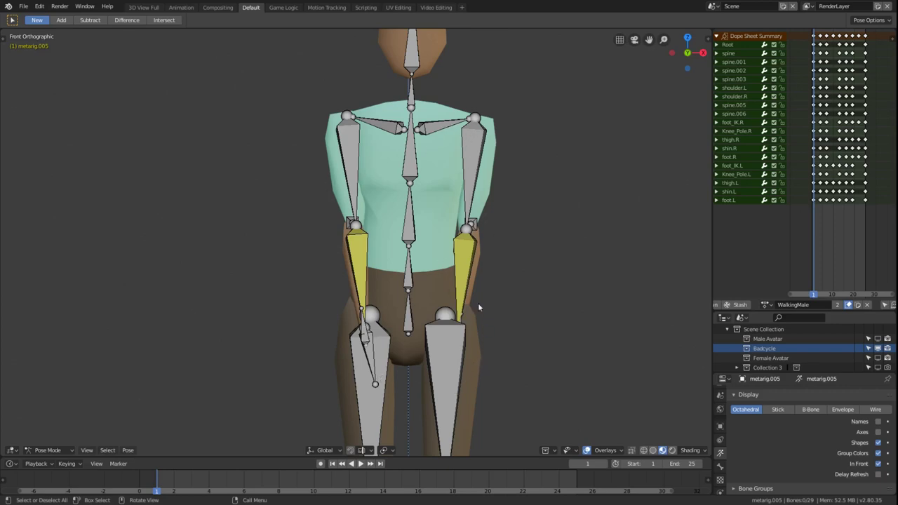
- Set Armature Display to Wire and move hand_IK.L outward so the left arm clears the thigh
left_click(874, 409)
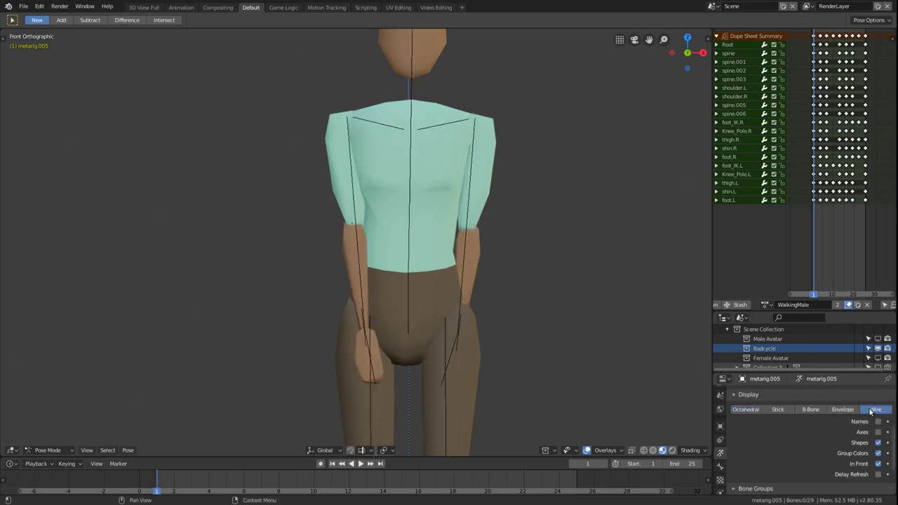
left_click(459, 318)
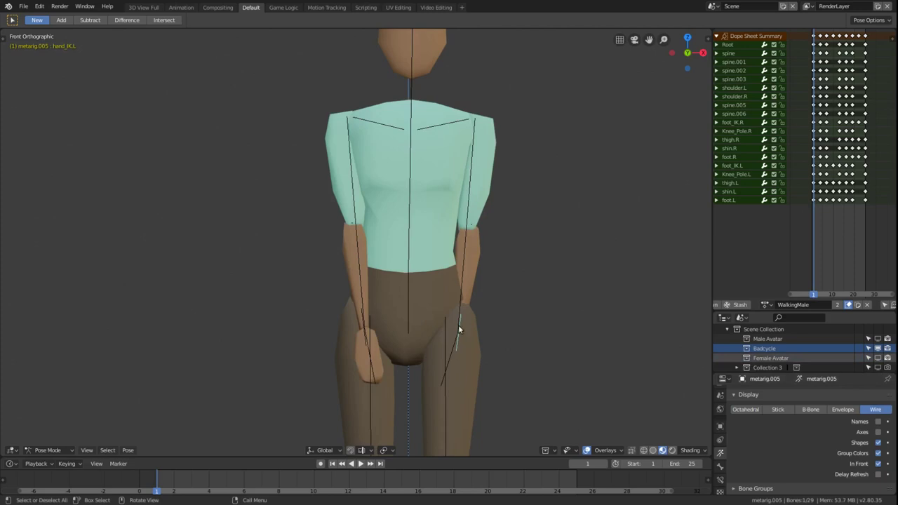
key("g")
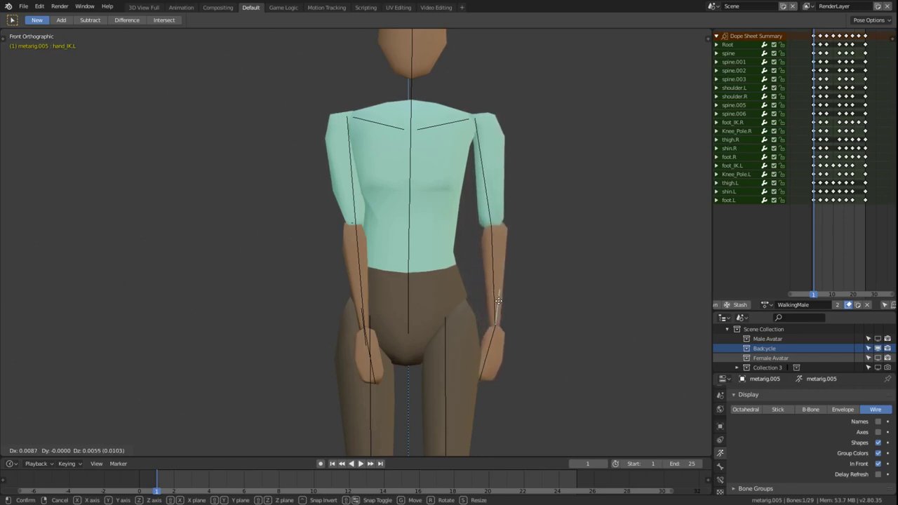
left_click(498, 304)
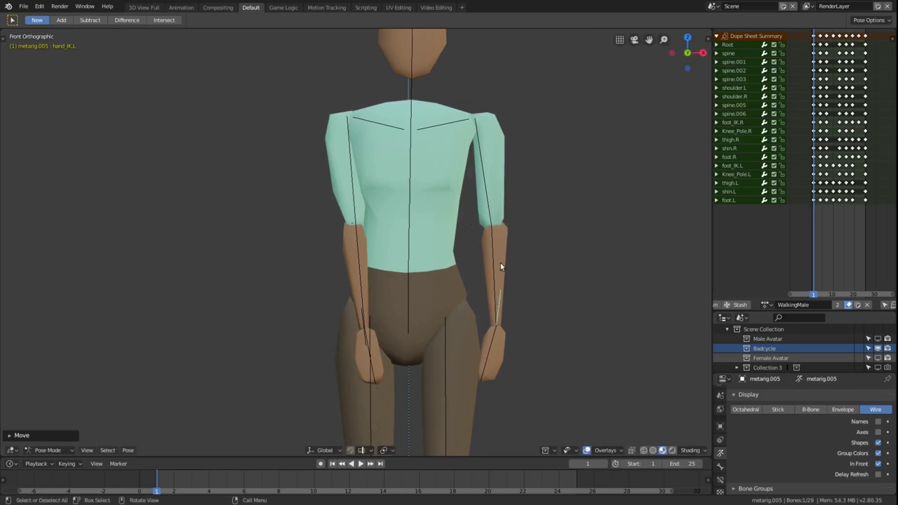
middle_click_drag(526, 258, 466, 280)
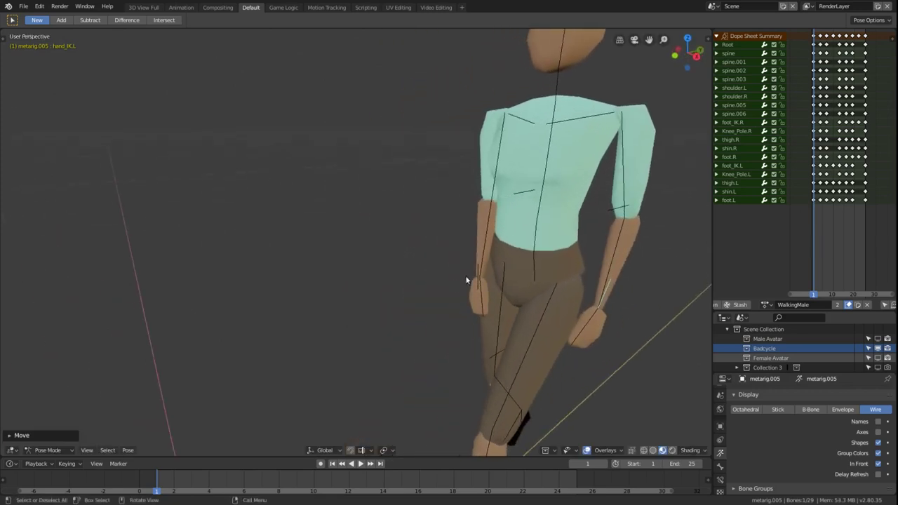
- In front view, move the Elbow_Pole.L bone outward to a new position
left_click(610, 209)
key("KP_1")
scroll(548, 245, "up", 2)
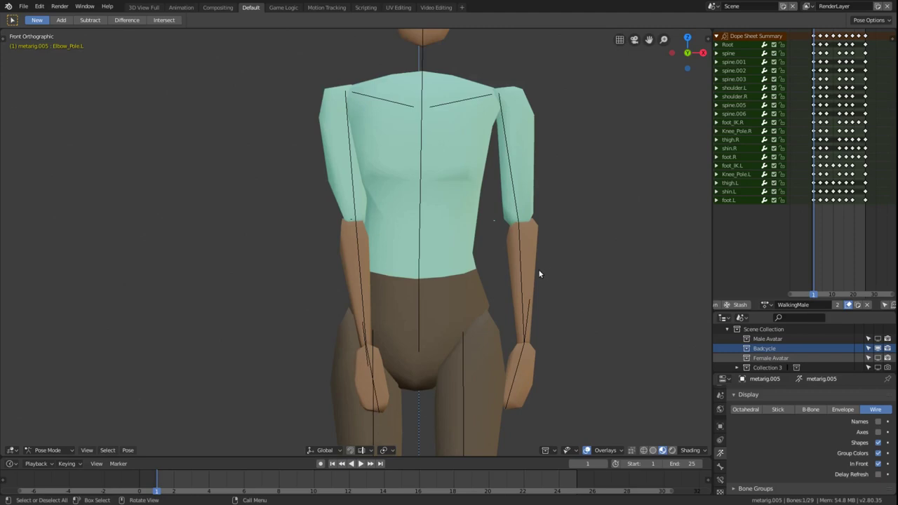
key("g")
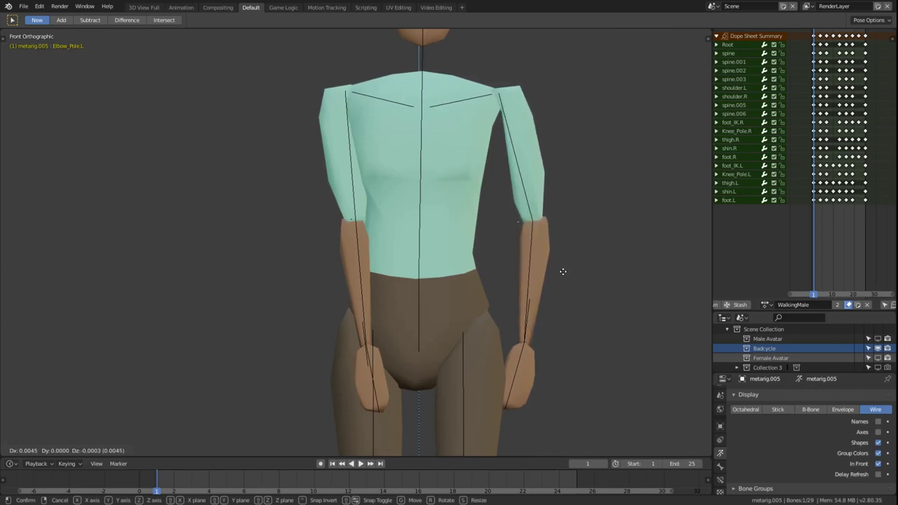
left_click(563, 271)
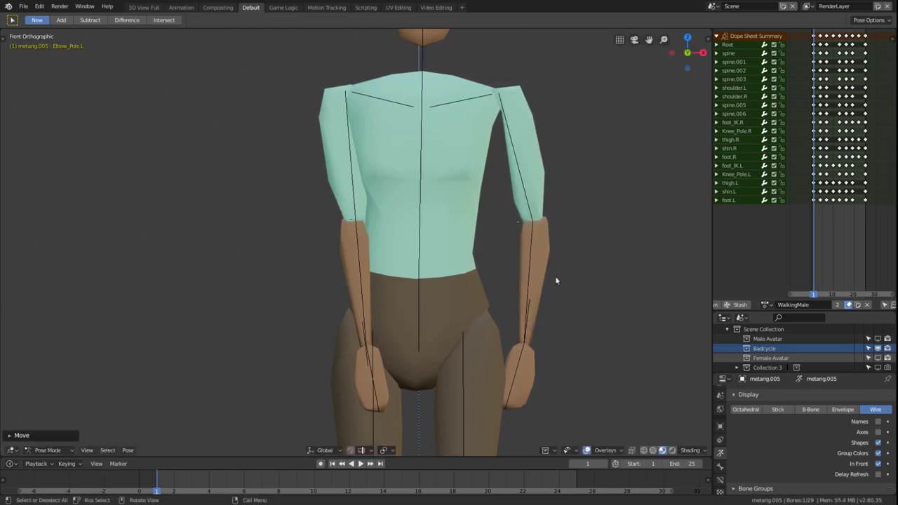
- Reposition hand_IK.L, then clear the hand.L bone's rotation to straight
left_click(528, 309)
key("g")
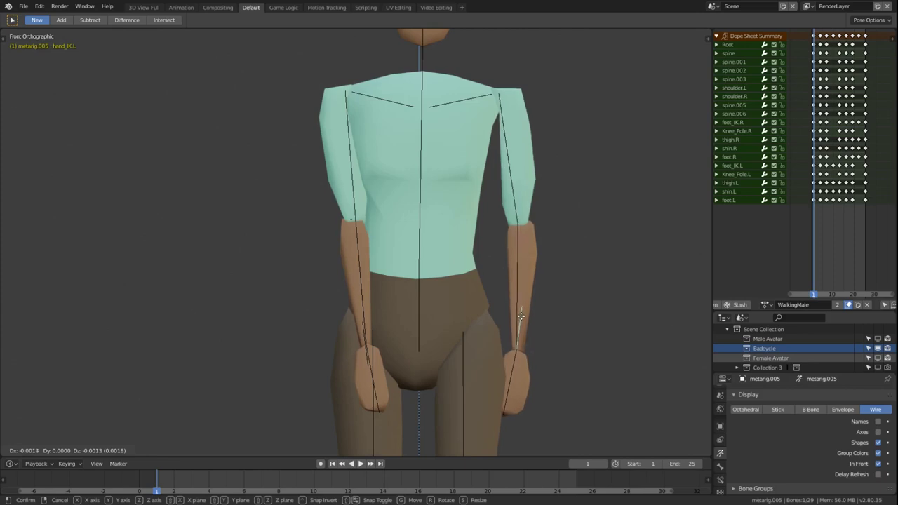
left_click(520, 317)
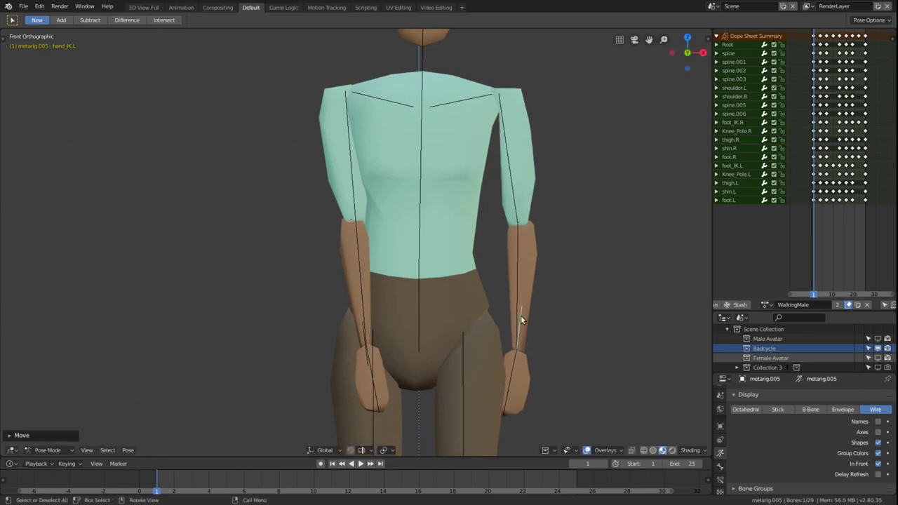
left_click(509, 385)
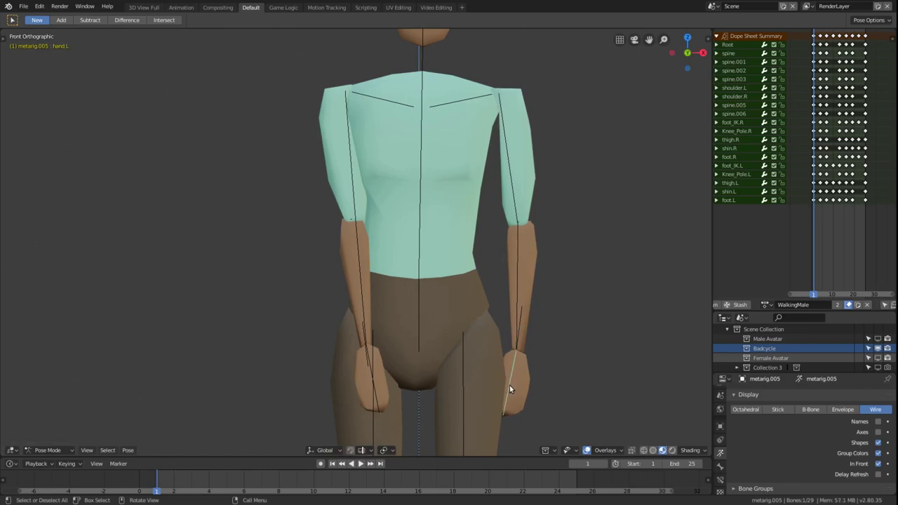
key("alt+r")
- Lock all four rotation channels (W, X, Y, Z) of hand.L in the sidebar
key("n")
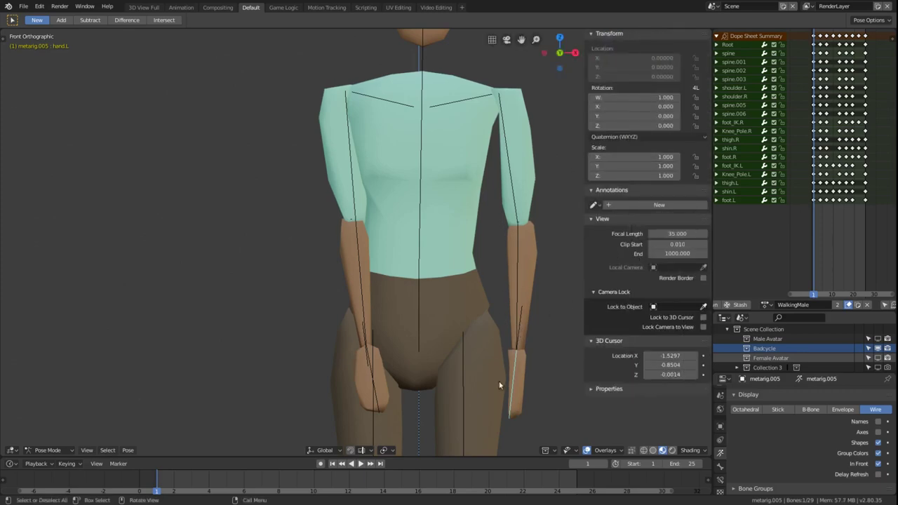
left_click(695, 126)
left_click(695, 116)
left_click(695, 107)
left_click(695, 96)
key("n")
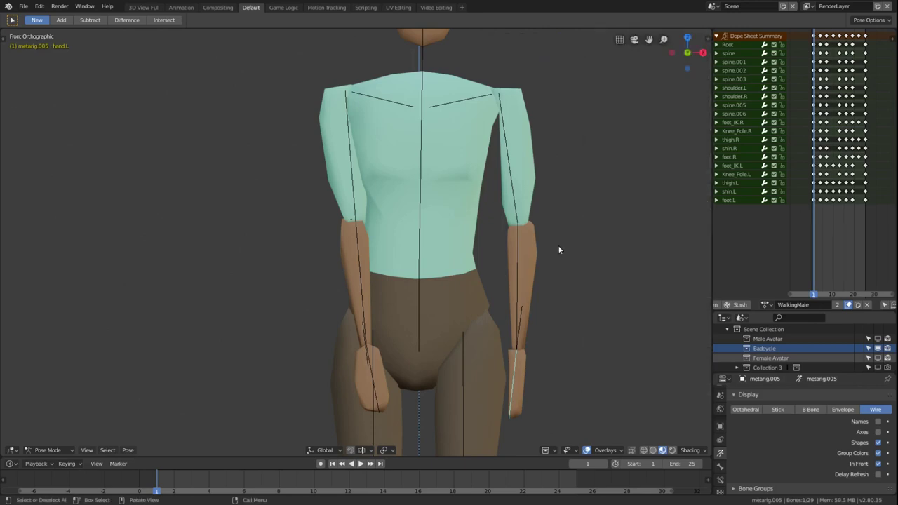
left_click(519, 326)
- In Right Orthographic view, nudge hand_IK.L in depth to tuck the left hand beside the hip
key("KP_3")
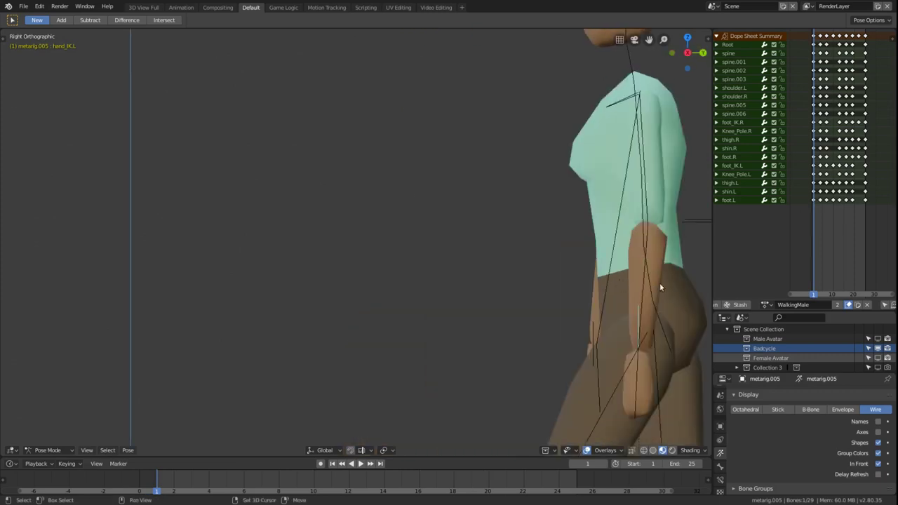
middle_click_drag(661, 283, 468, 129, "shift")
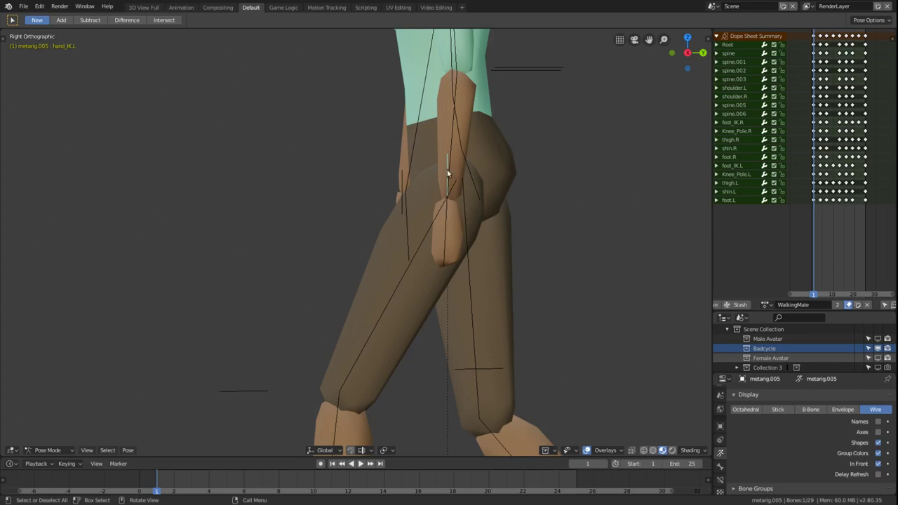
key("g")
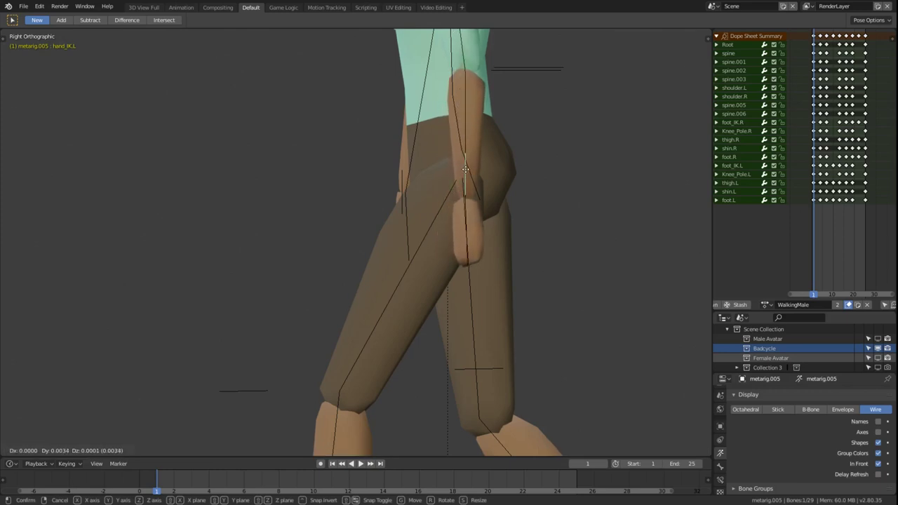
left_click(465, 169)
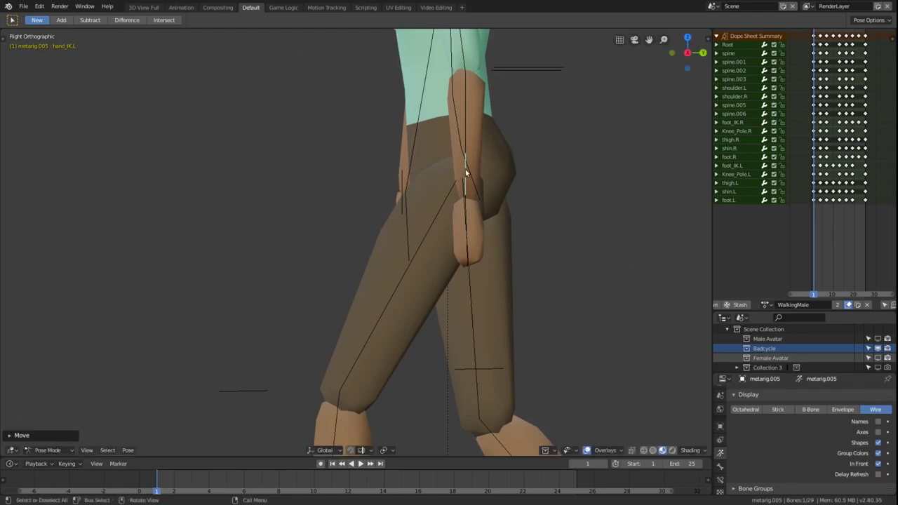
middle_click_drag(426, 222, 459, 244)
- In front view, circle-select the left arm bones from forearm to upper arm
key("KP_1")
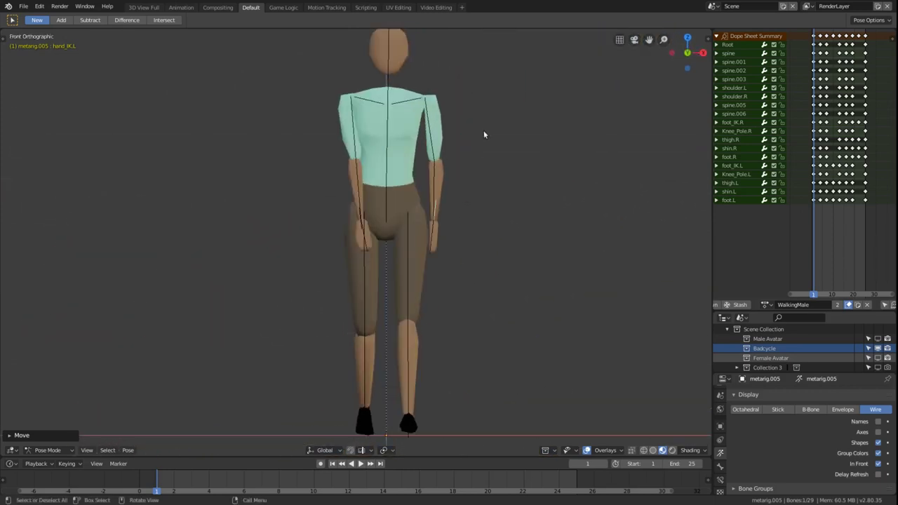
scroll(484, 130, "up", 3)
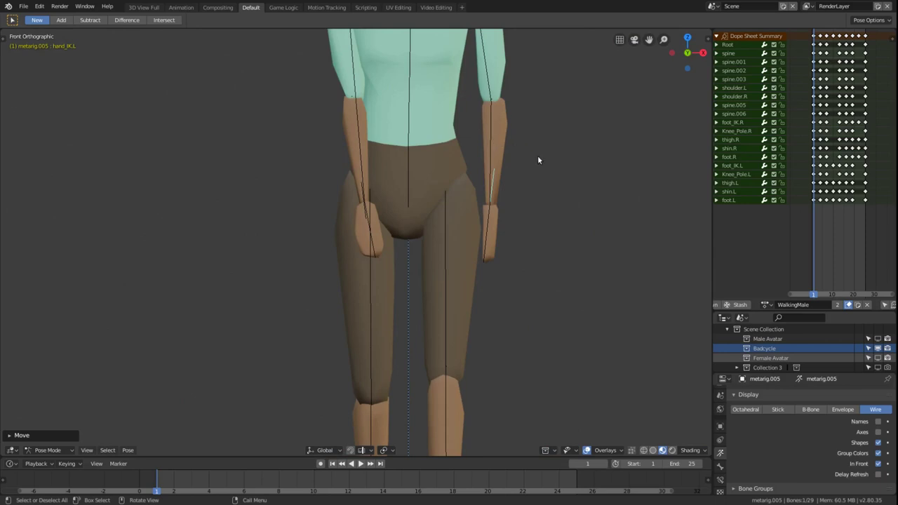
middle_click_drag(538, 160, 472, 297, "shift")
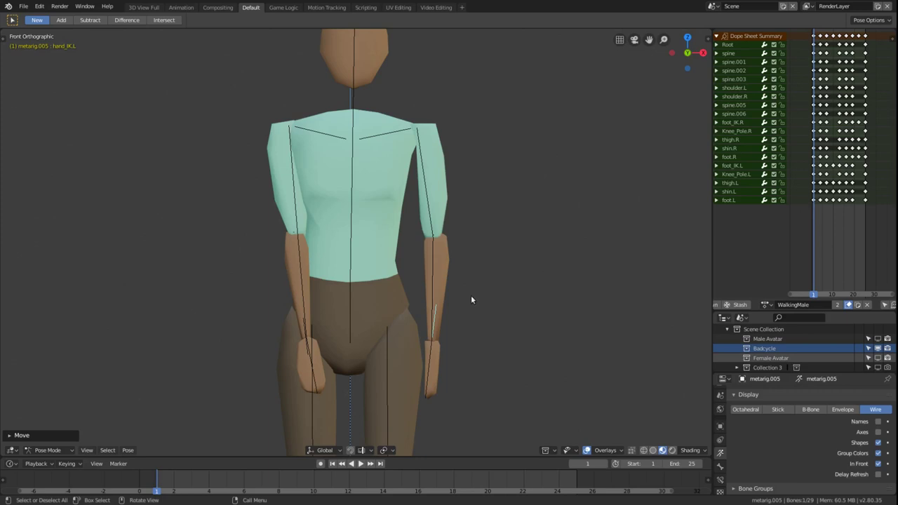
key("c")
left_click_drag(435, 354, 435, 331)
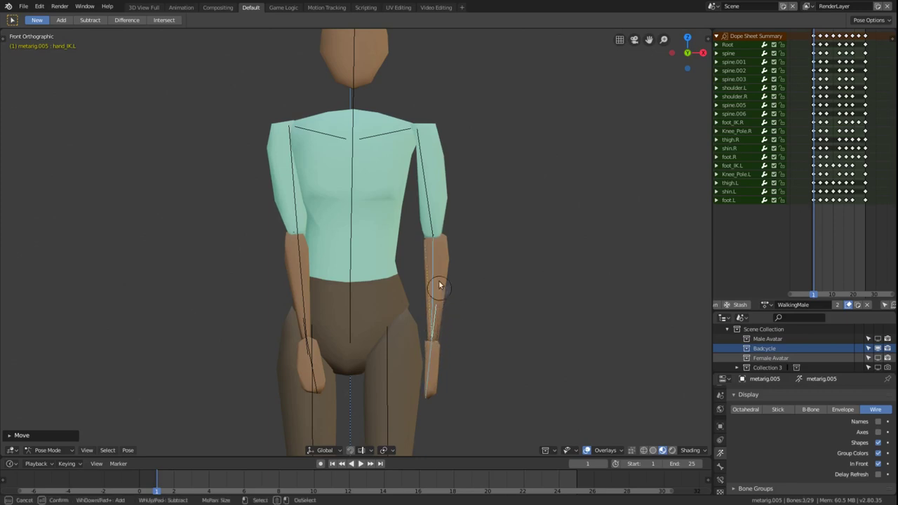
left_click_drag(439, 279, 427, 161)
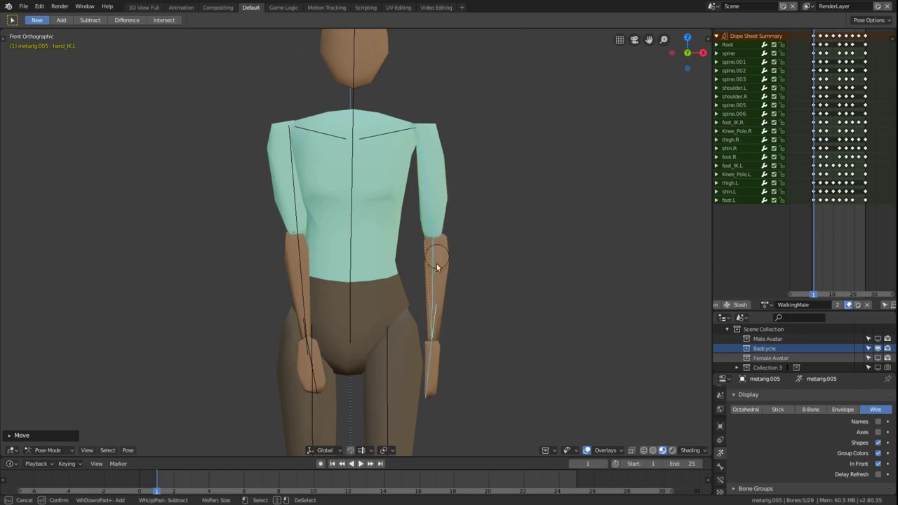
right_click(487, 264)
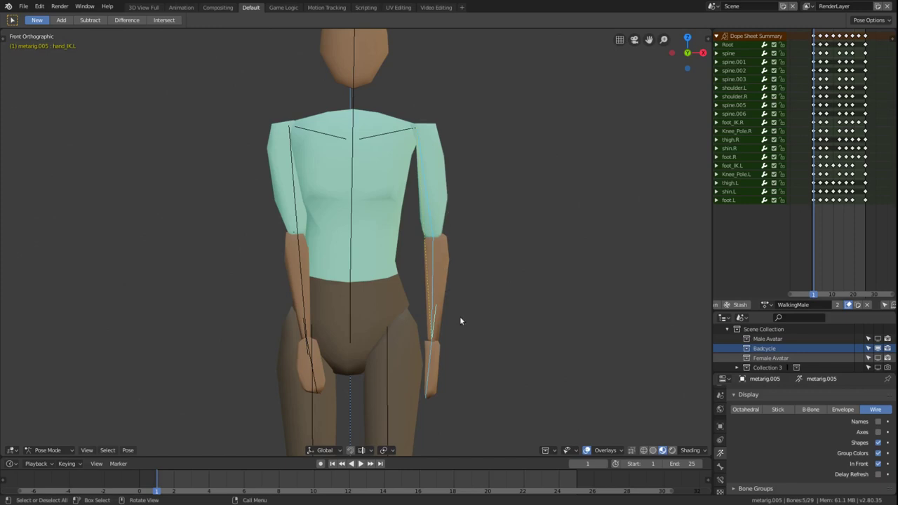
middle_click_drag(557, 320, 538, 347)
- Key LocRot for the left-arm bones at frame 1, copy the pose, and key again at frame 25
key("i")
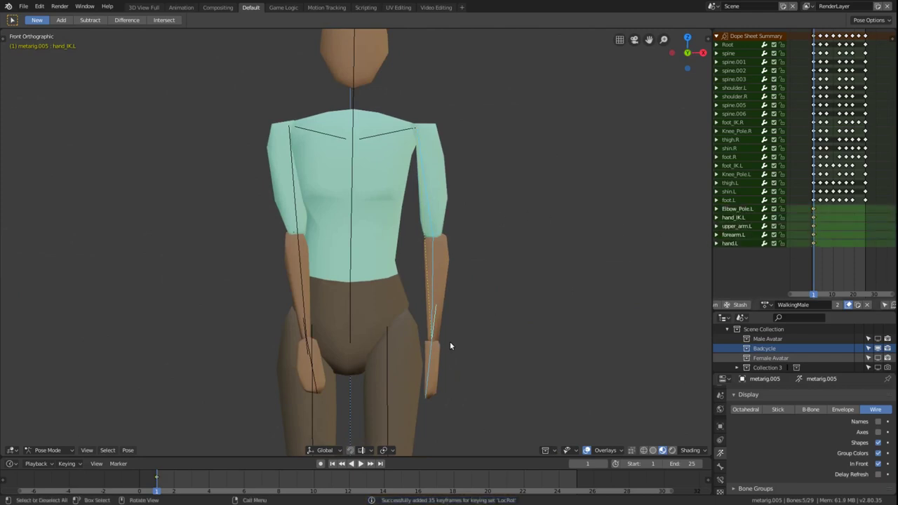
key("ctrl")
key("ctrl+c")
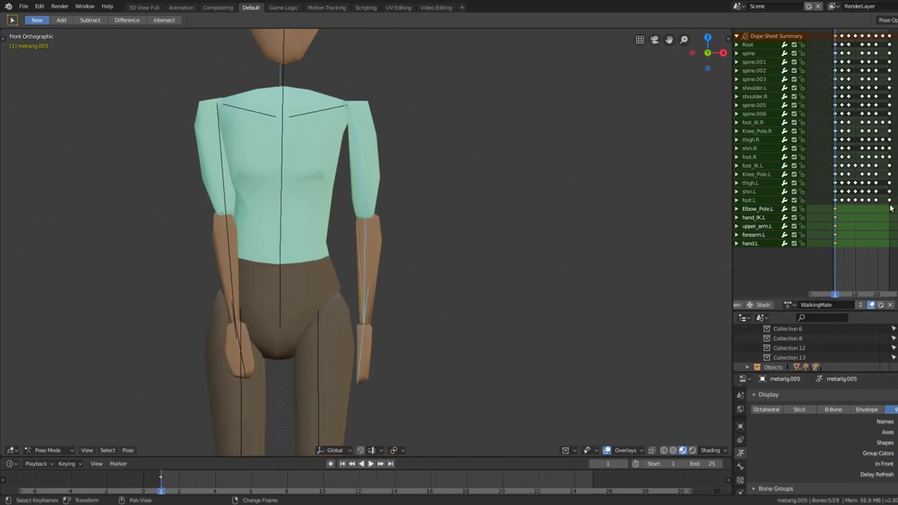
key("shift+Right")
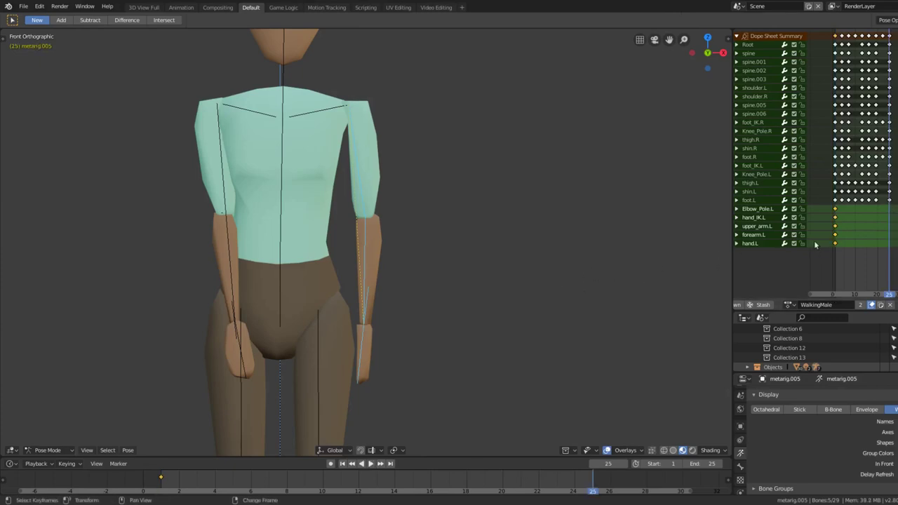
key("i")
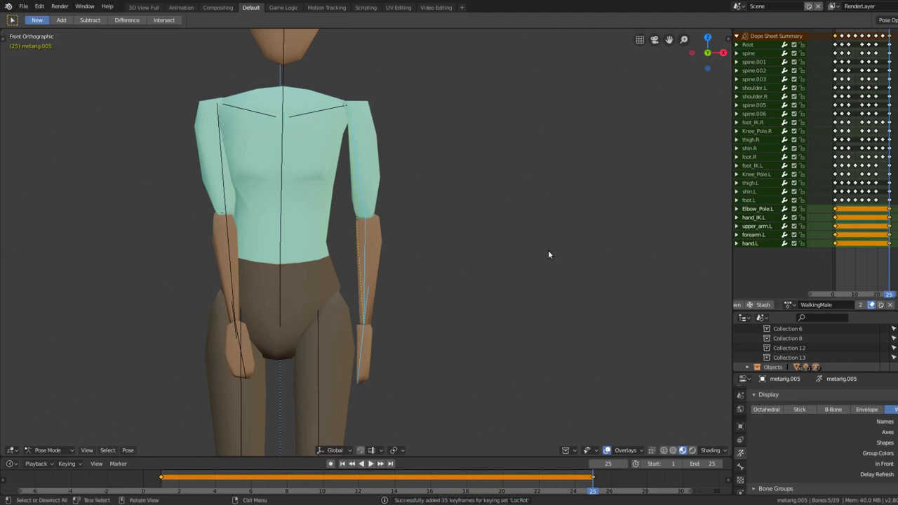
- Expand Elbow_Pole.L in the Dope Sheet to inspect its location and rotation channels, then collapse it
left_click(745, 209)
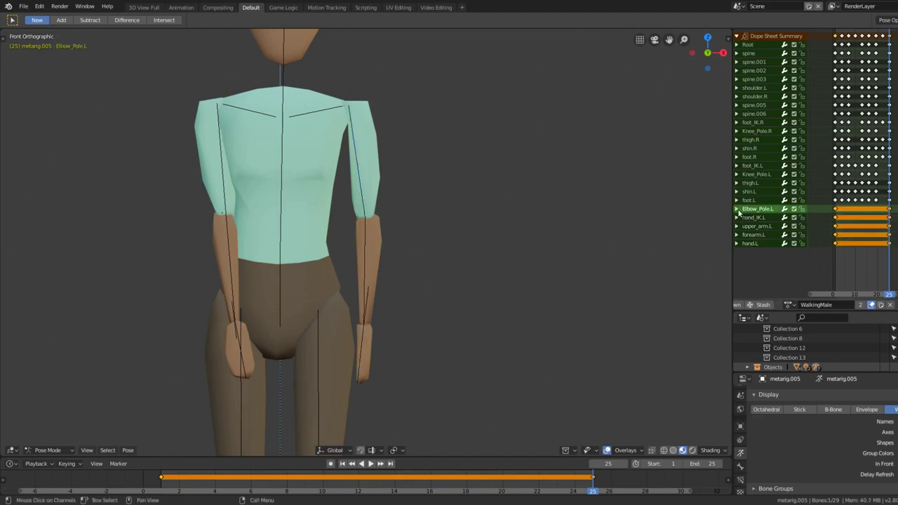
left_click(736, 210)
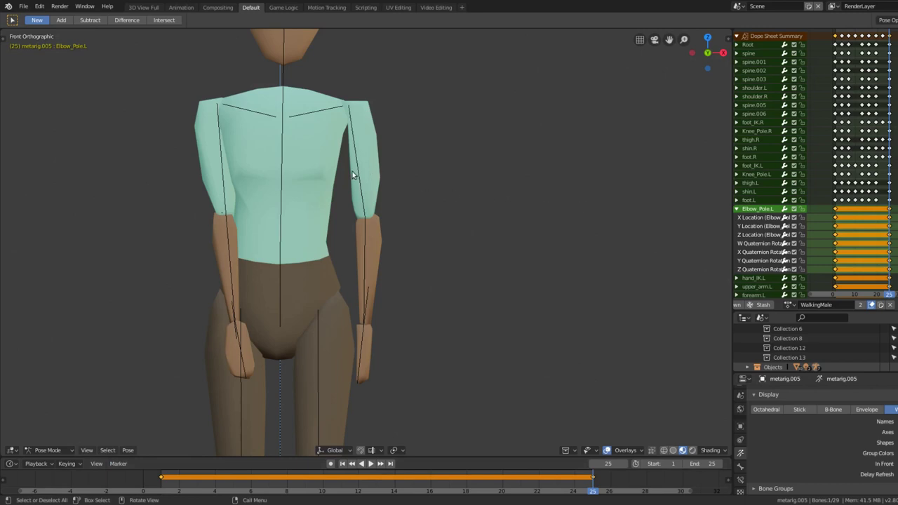
left_click(736, 209)
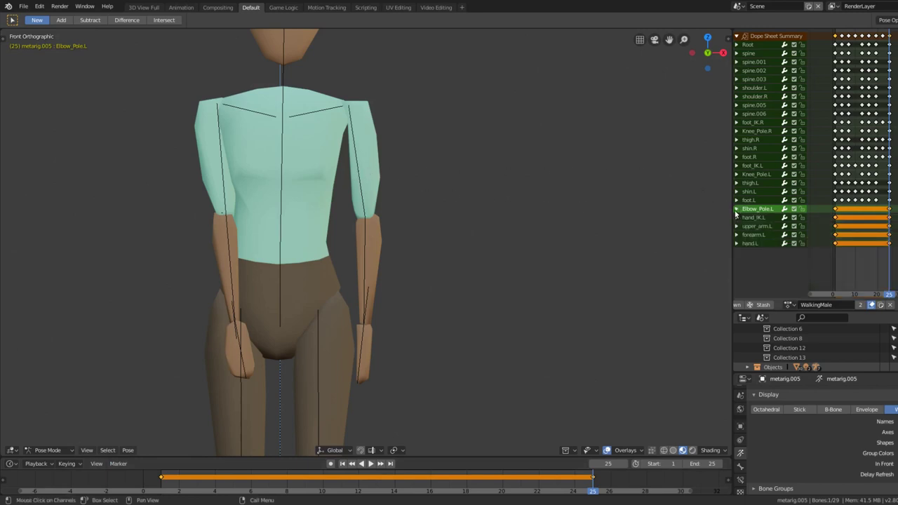
- At frame 4, select the left forearm and upper-arm bones and paste the copied pose
left_click(842, 205)
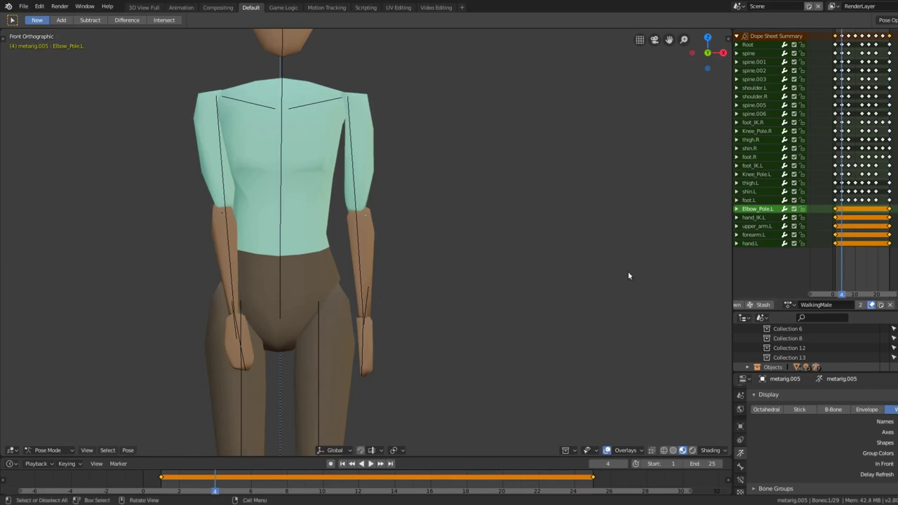
left_click(863, 264)
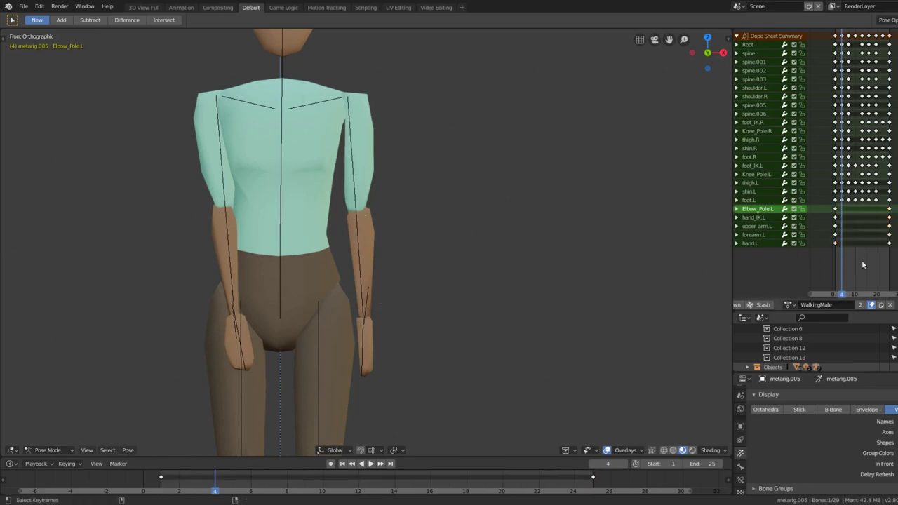
key("c")
left_click_drag(375, 321, 349, 207)
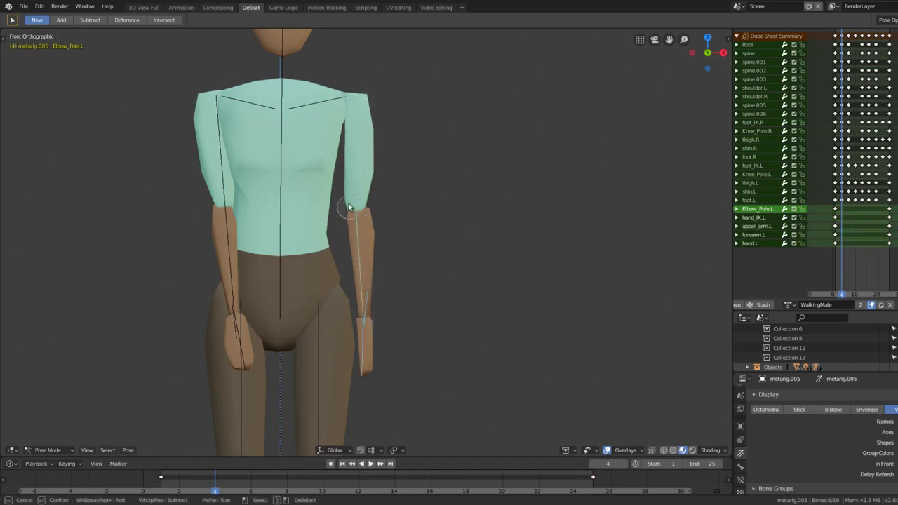
right_click(495, 218)
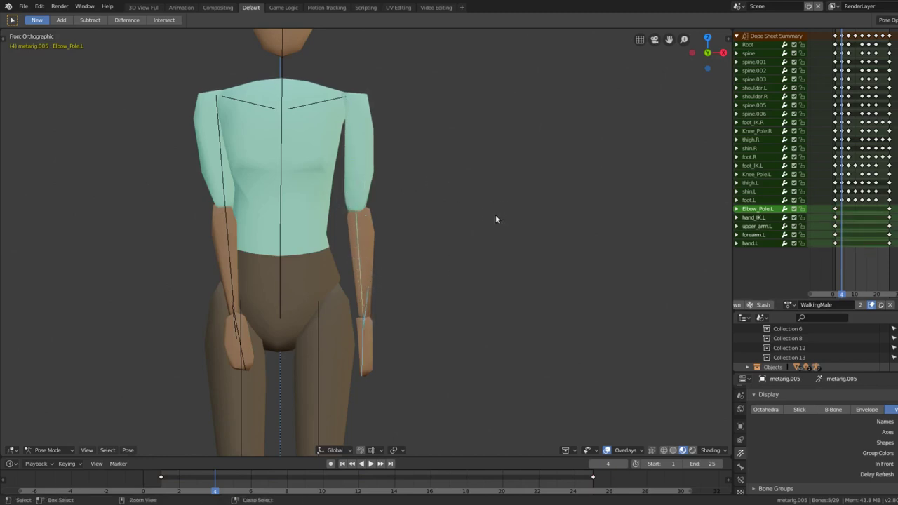
key("ctrl+v")
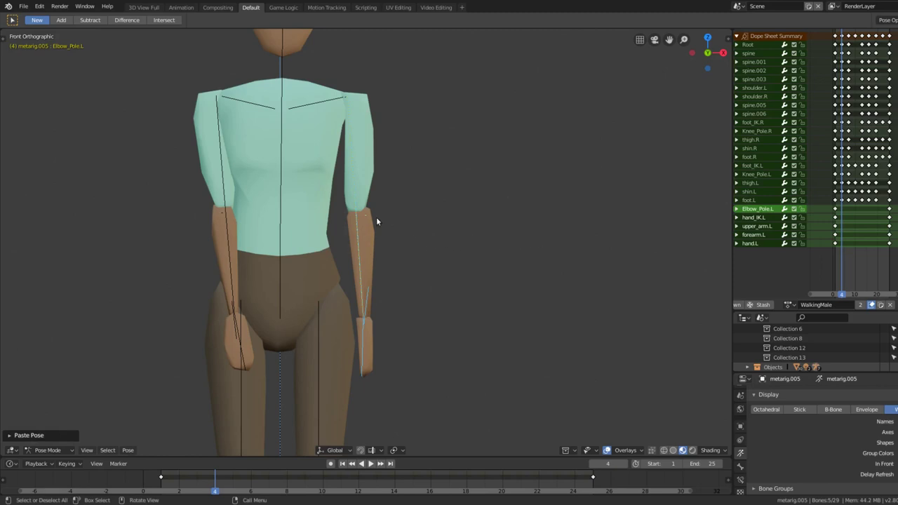
- Play the walk animation, orbiting and zooming around the female avatar as it plays
left_click(371, 464)
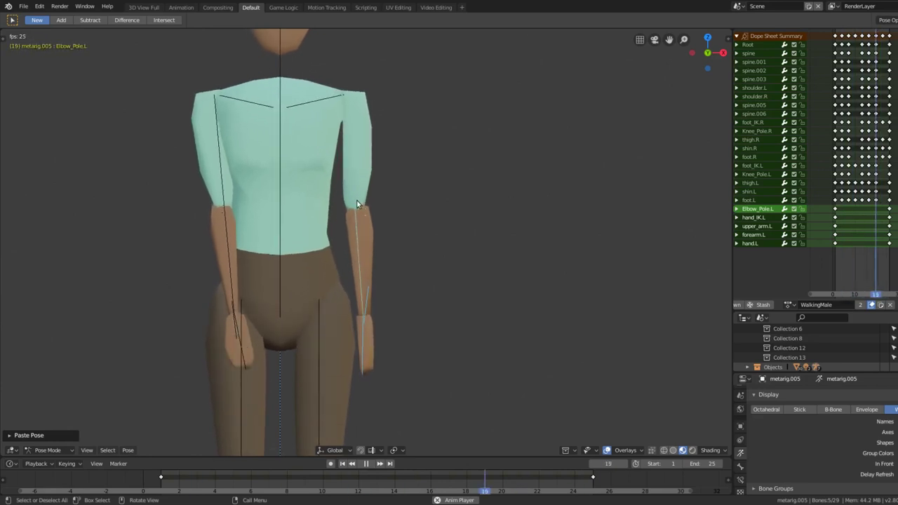
middle_click_drag(507, 347, 416, 365)
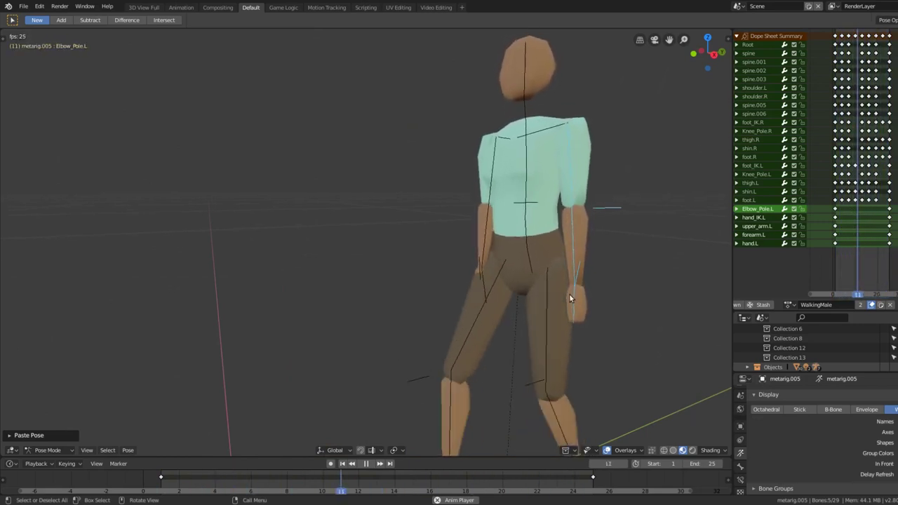
middle_click_drag(566, 321, 616, 318)
scroll(404, 204, "up", 4)
middle_click_drag(483, 261, 508, 261)
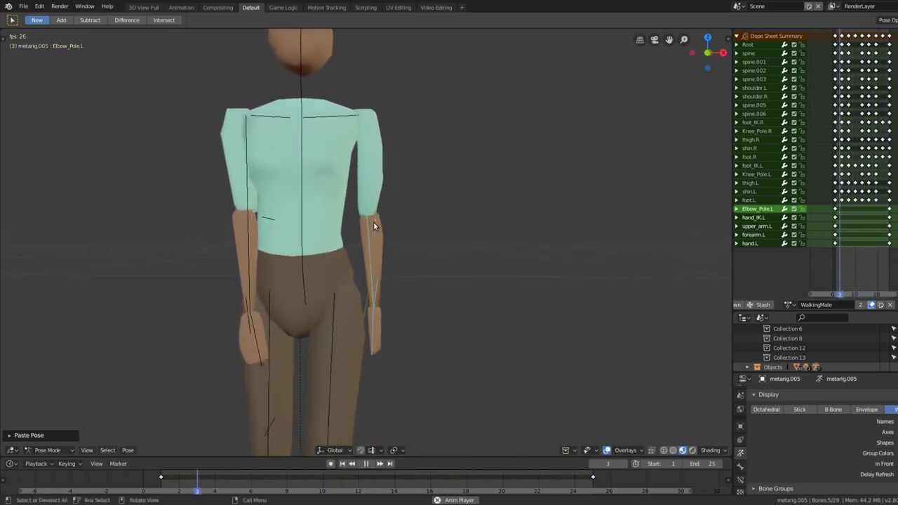
scroll(375, 228, "down", 2)
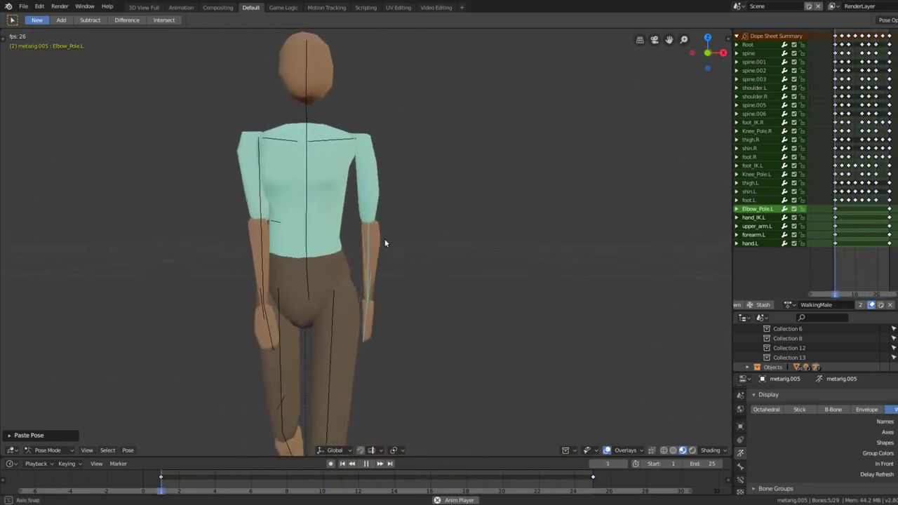
scroll(340, 220, "up", 3)
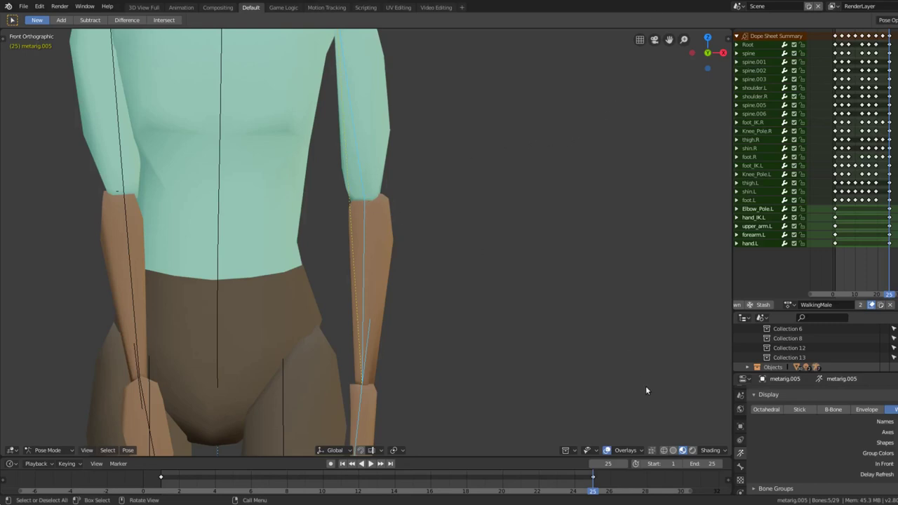
- Draw metarig.005's bones as octahedral shapes, then select the AvatarFemale.001 mesh in Object Mode
left_click(766, 410)
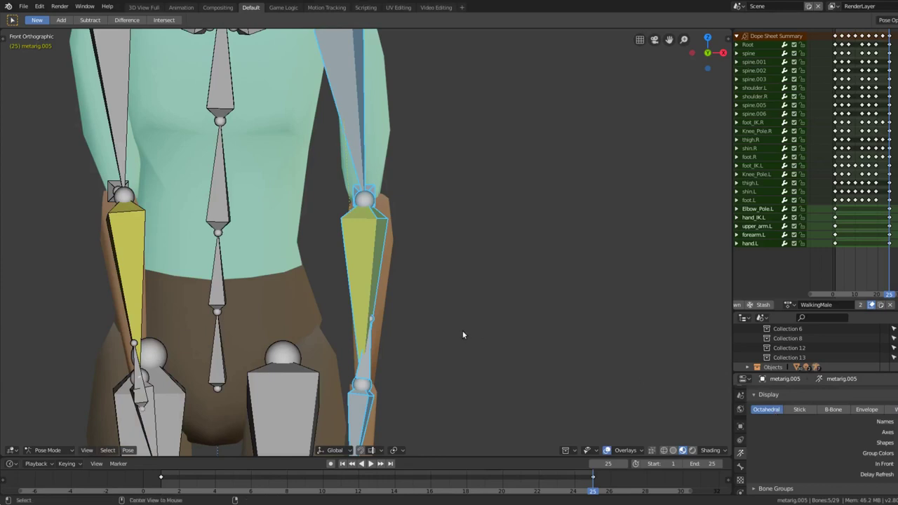
key("alt+a")
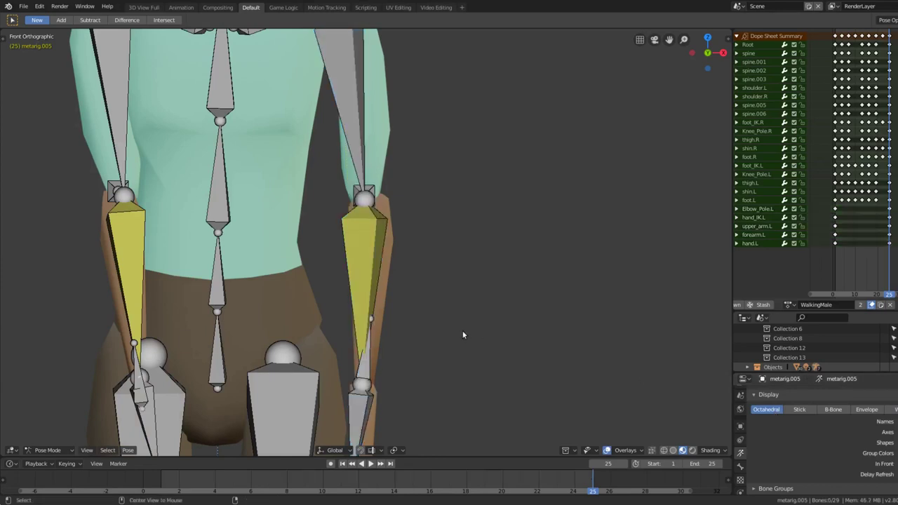
key("ctrl+Tab")
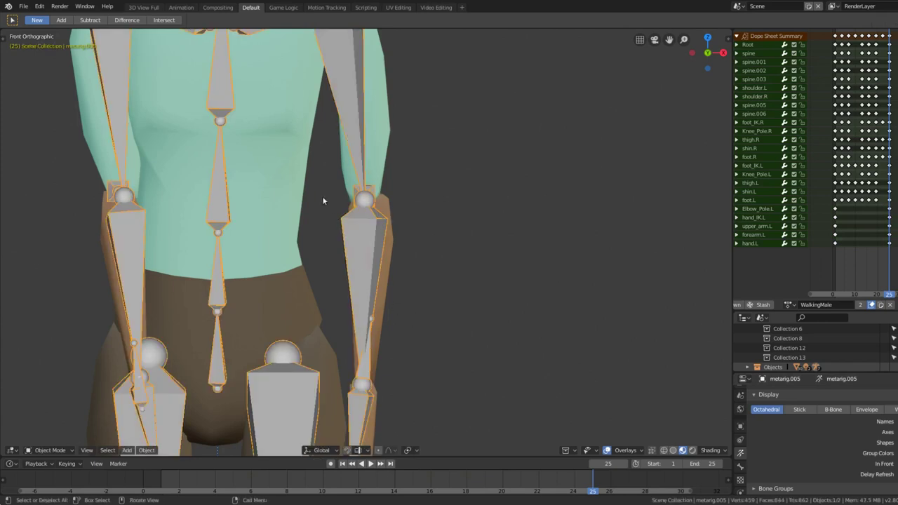
left_click(291, 186)
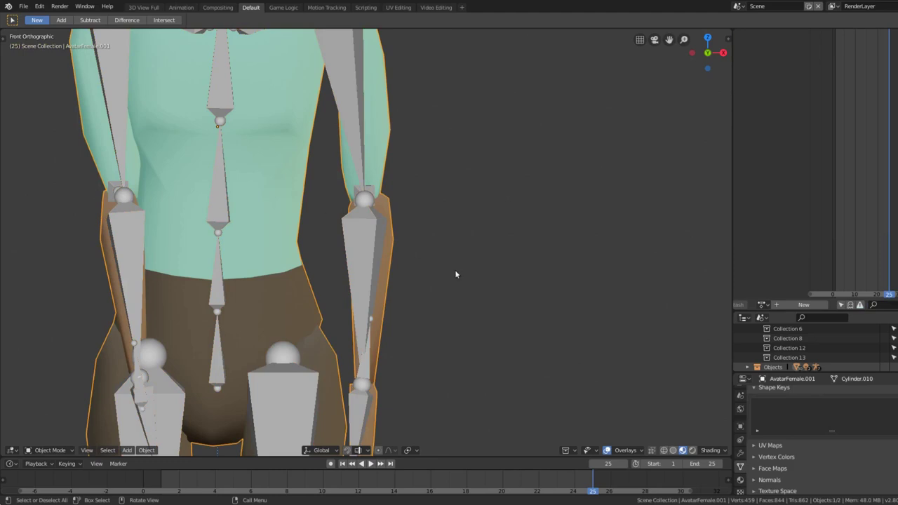
- Enter Edit Mode on AvatarFemale.001 and move a torso-side vertex outward along X
key("Tab")
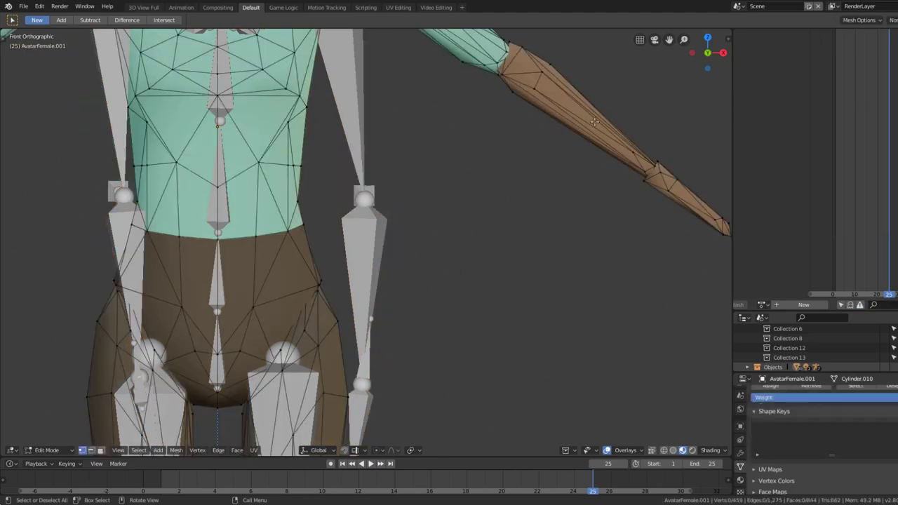
scroll(511, 150, "down", 3)
middle_click_drag(467, 150, 541, 206, "shift")
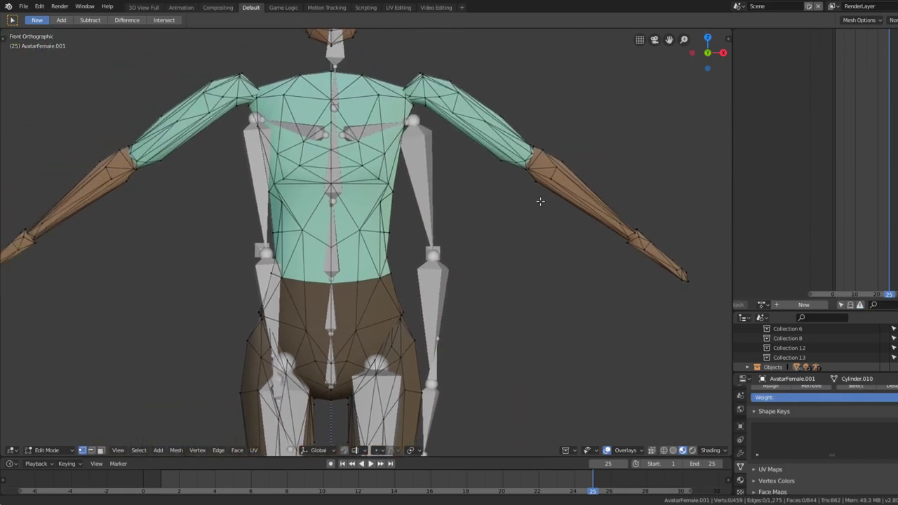
scroll(512, 218, "up", 3)
scroll(483, 259, "up", 2)
middle_click_drag(469, 218, 453, 194, "shift")
scroll(456, 178, "up", 2)
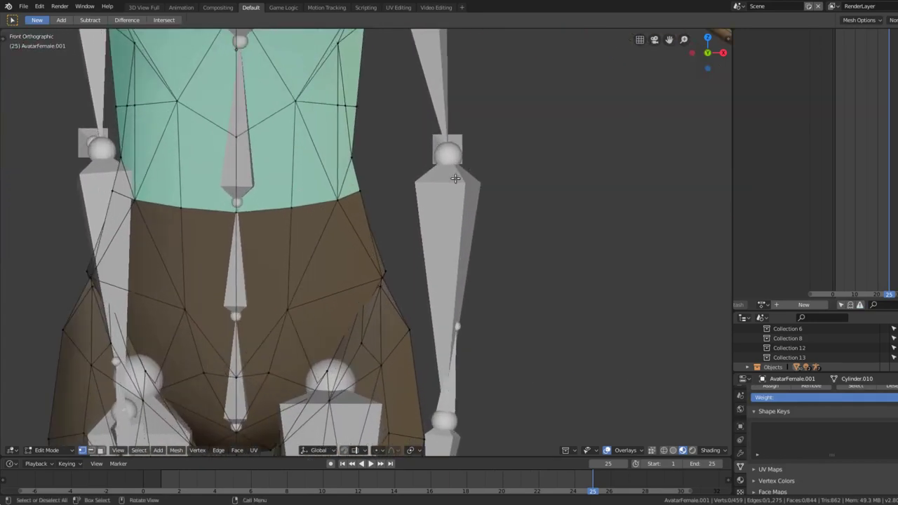
left_click(349, 156)
key("g")
key("x")
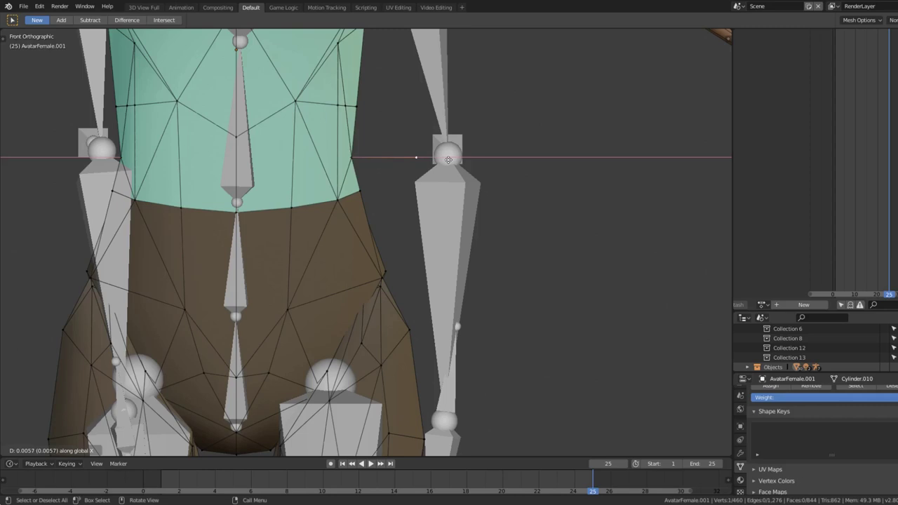
left_click(449, 160)
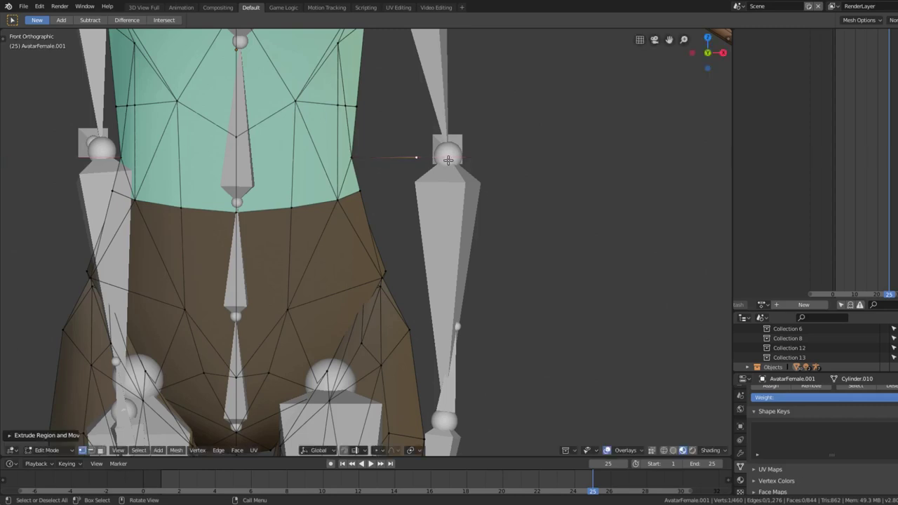
- In edge select, extrude the new edge along Z into a small marker face
left_click(91, 450)
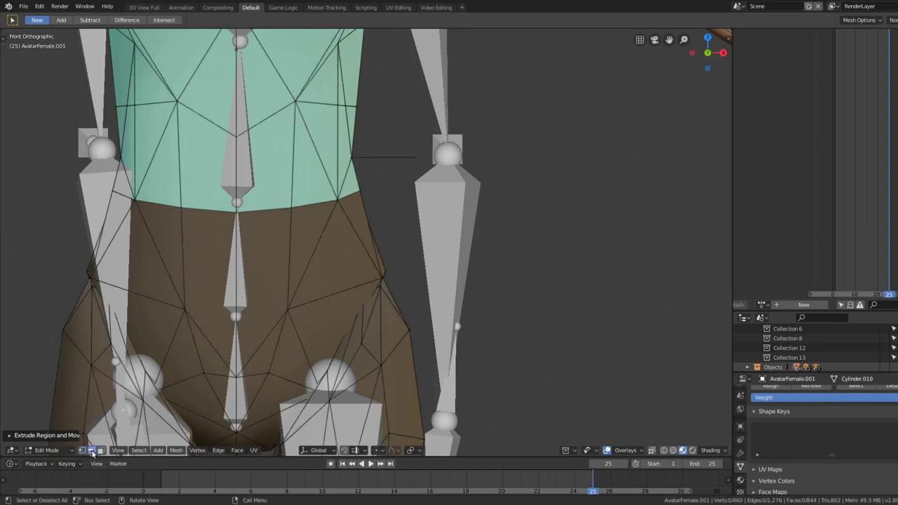
right_click(391, 157)
left_click(403, 153)
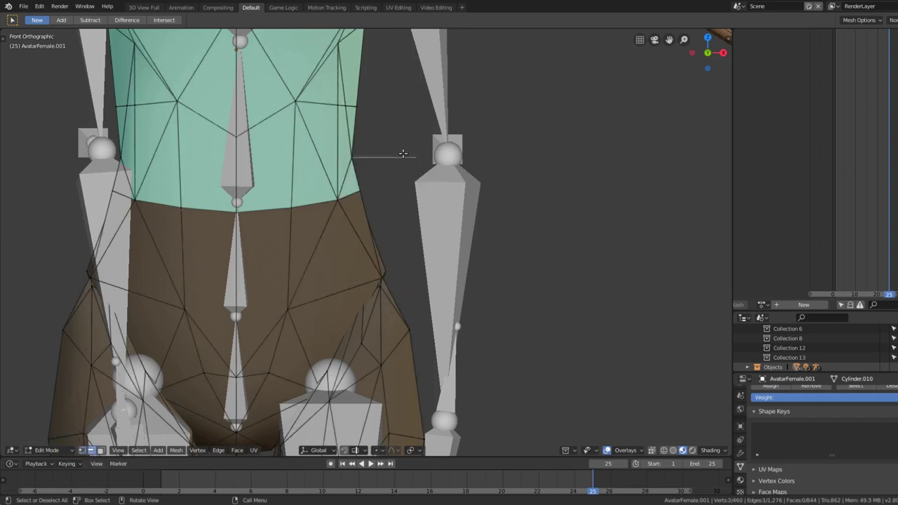
key("e")
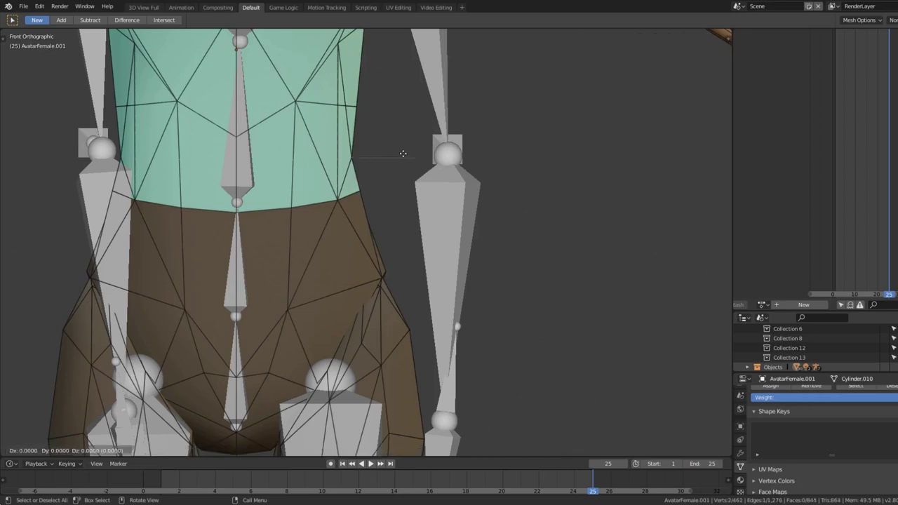
key("z")
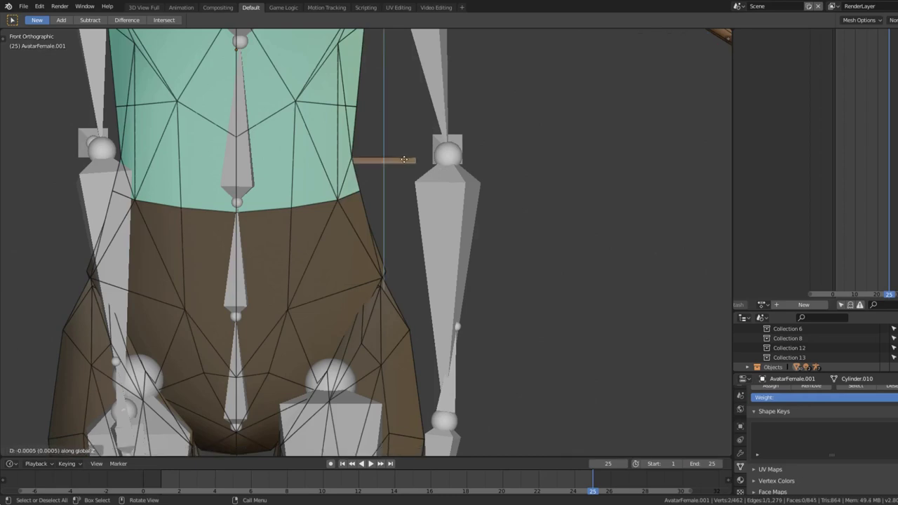
left_click(404, 163)
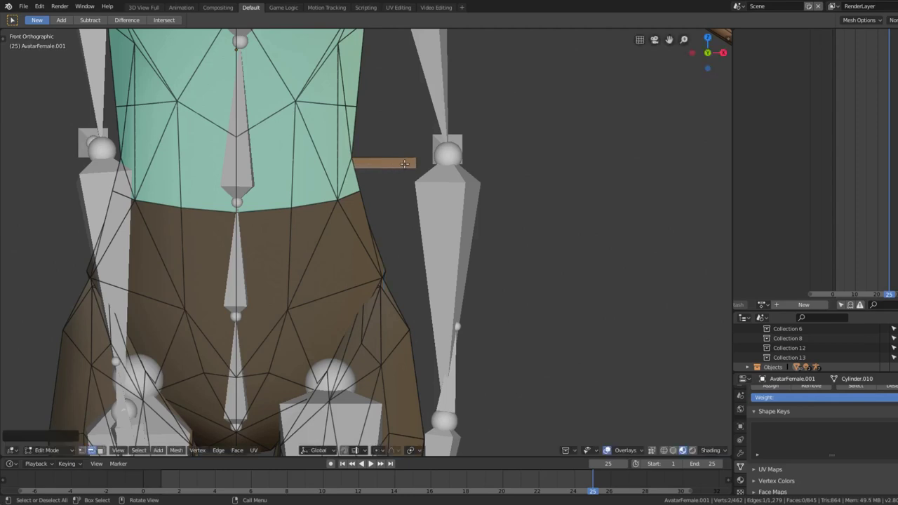
key("alt+a")
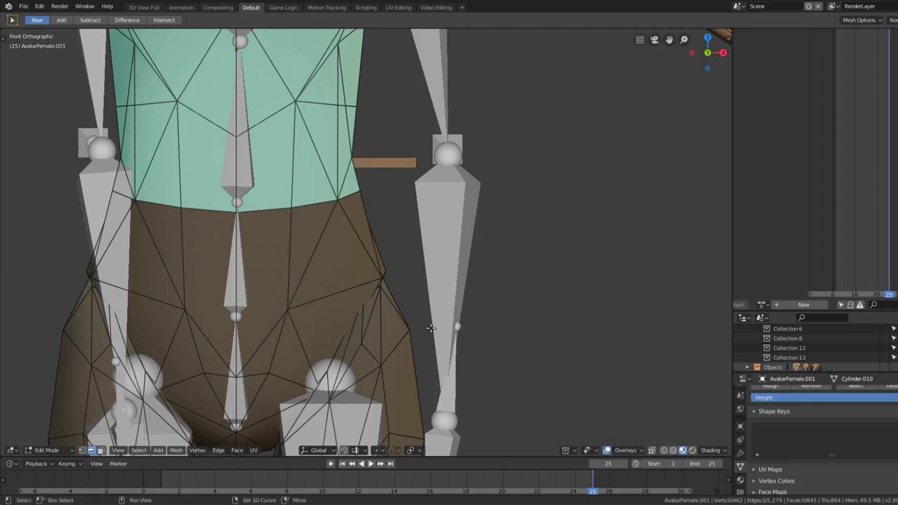
- Move the left hip vertex along X so it sits out beside the arm
middle_click_drag(430, 328, 453, 171, "shift")
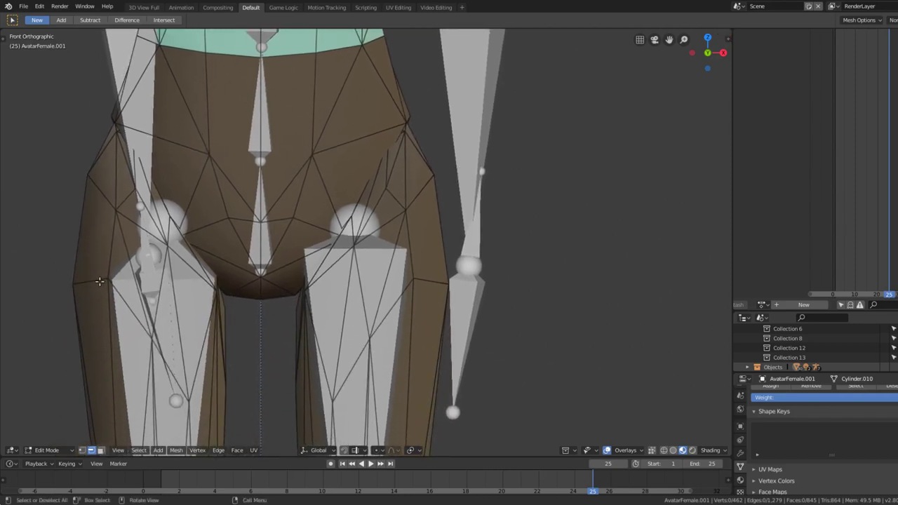
left_click(82, 449)
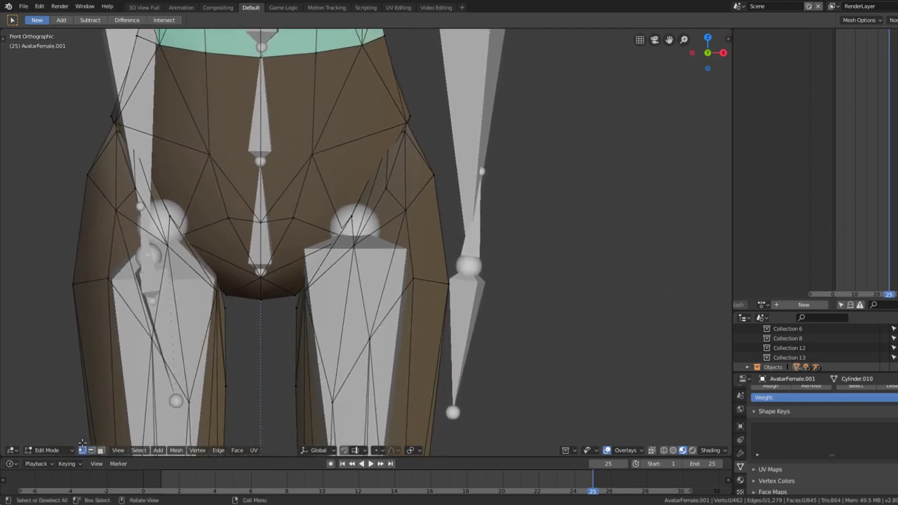
right_click(64, 284)
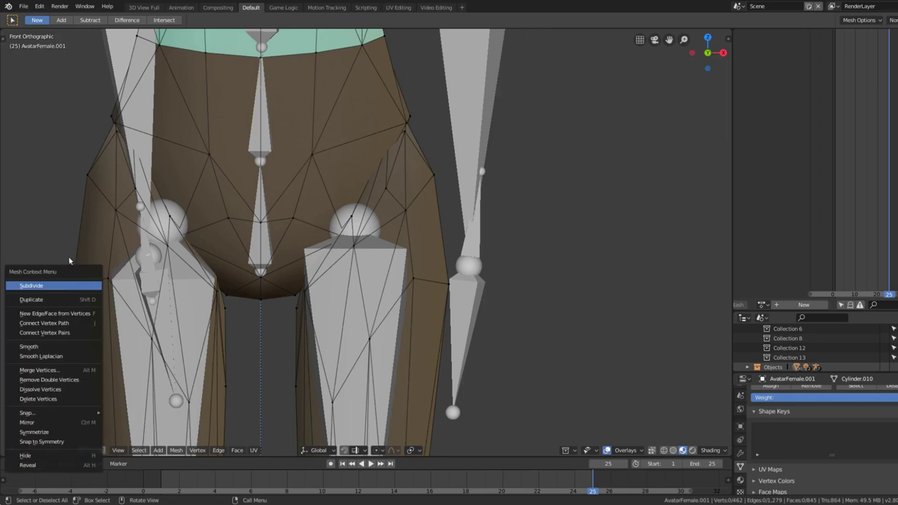
left_click(85, 285)
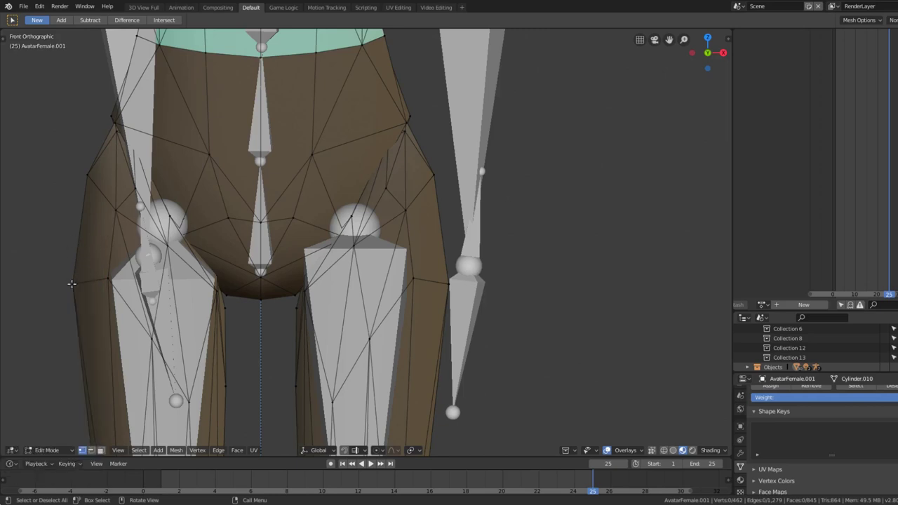
left_click(70, 285)
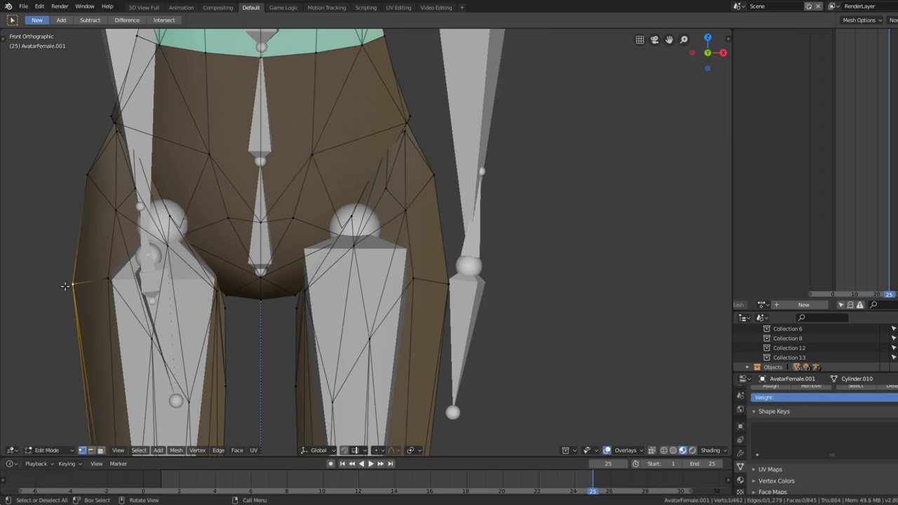
key("g")
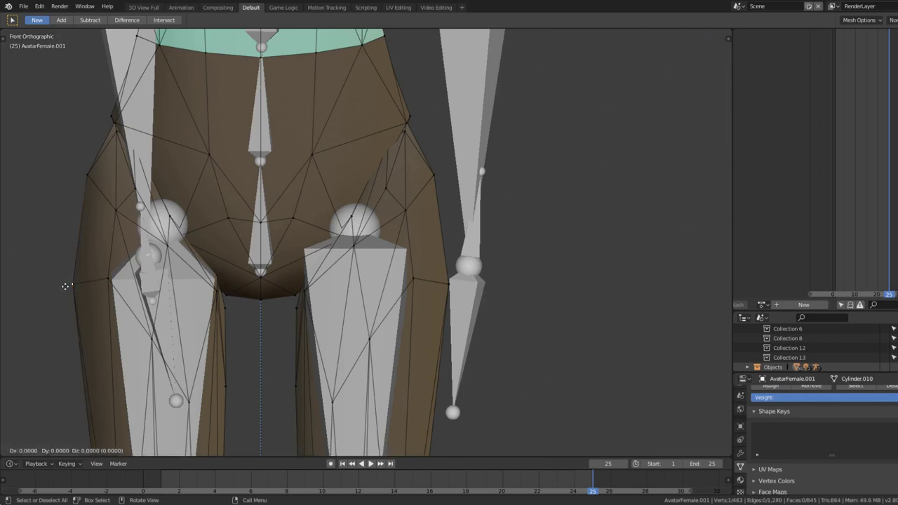
key("x")
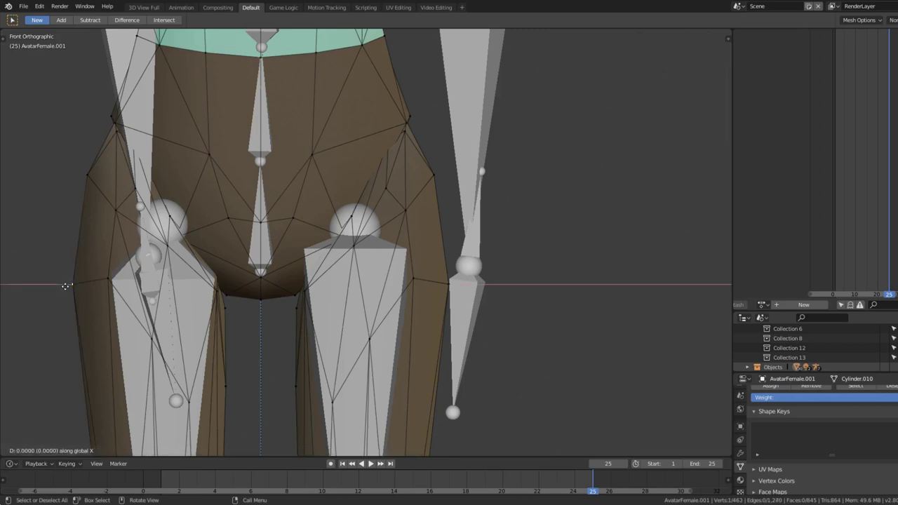
left_click(498, 289)
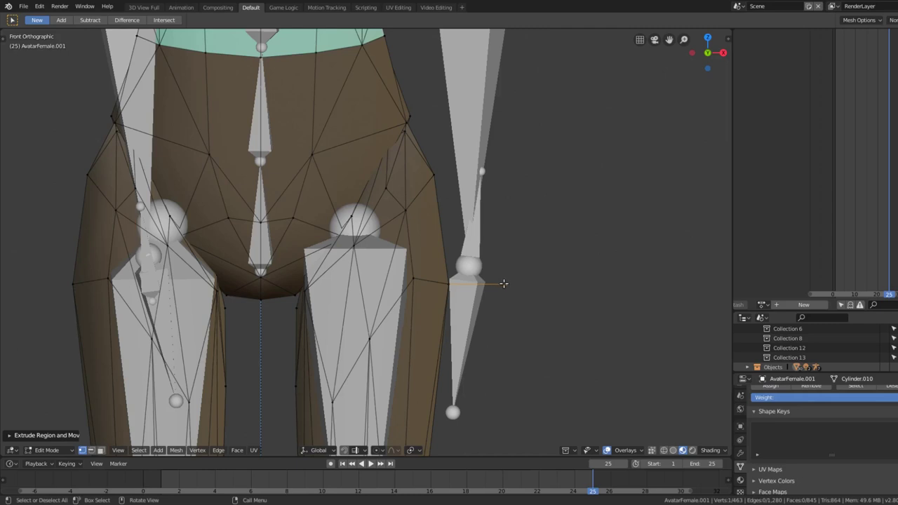
- Extrude a short vertical edge down along Z from that end point
key("e")
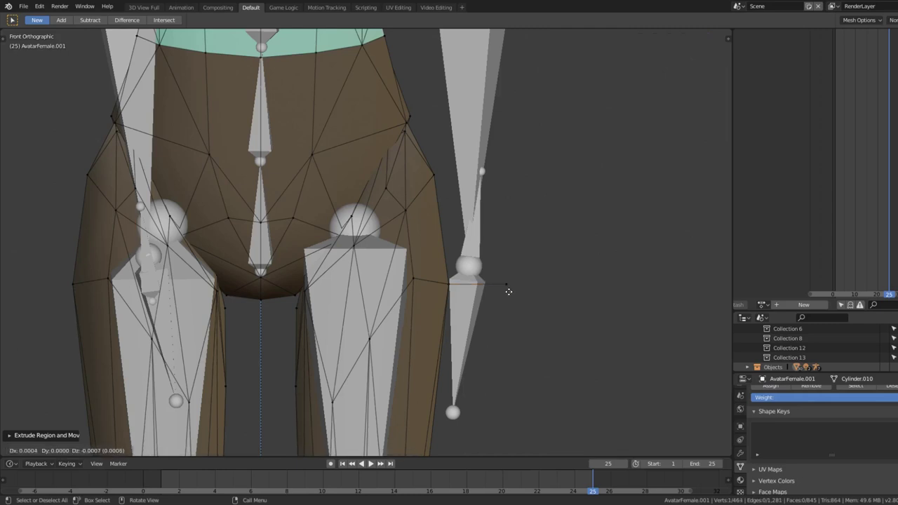
key("z")
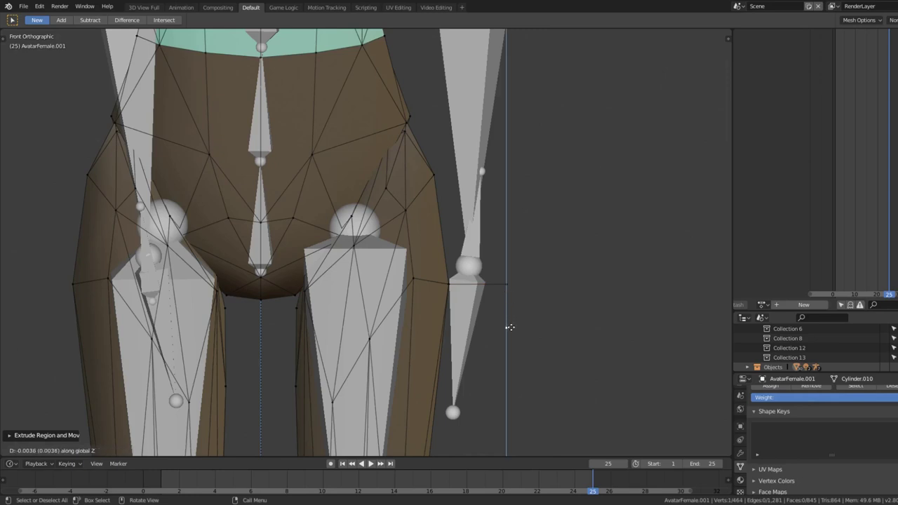
left_click(510, 327)
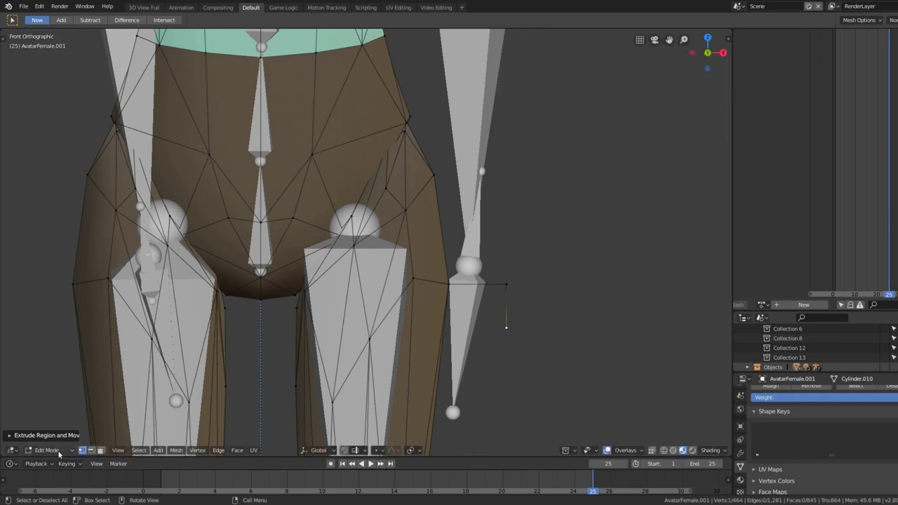
- Select the short vertical marker edge and move it along Y to form a small face beside the left hip
left_click(90, 450)
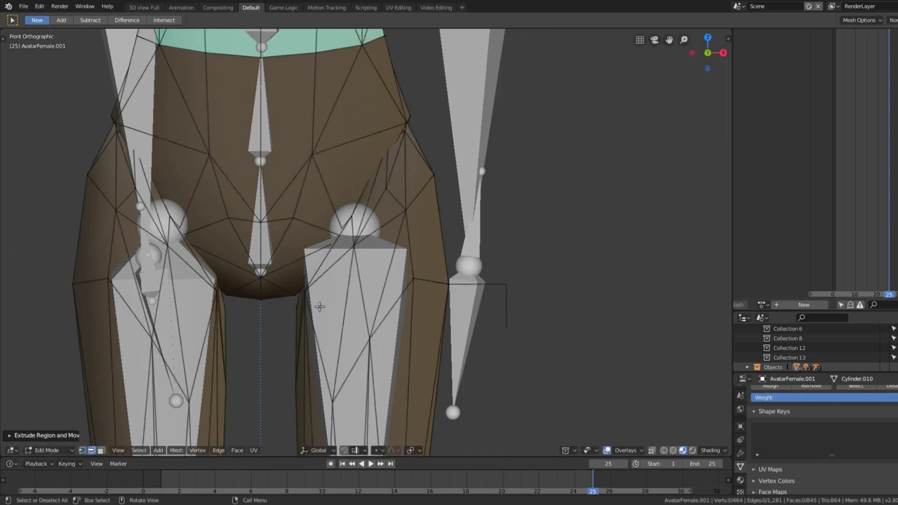
left_click(503, 307)
scroll(582, 315, "down", 5)
middle_click_drag(582, 312, 588, 280)
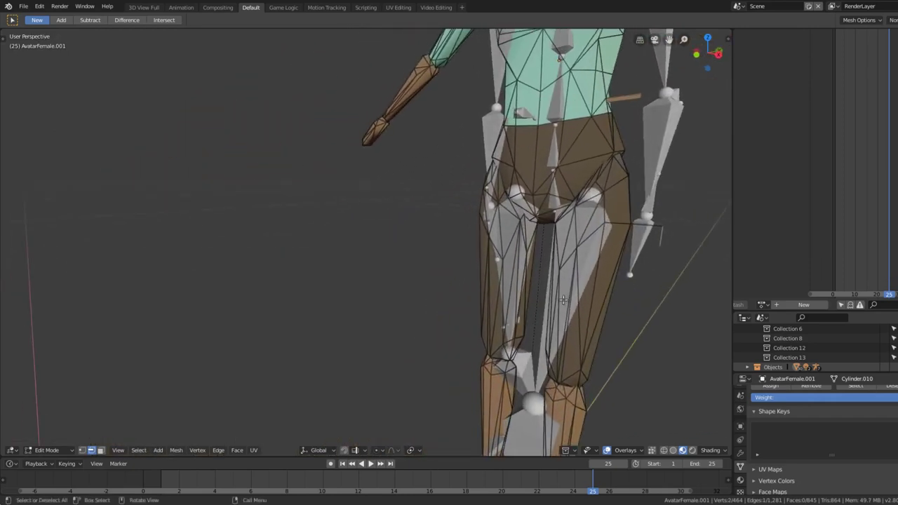
middle_click_drag(706, 225, 693, 227)
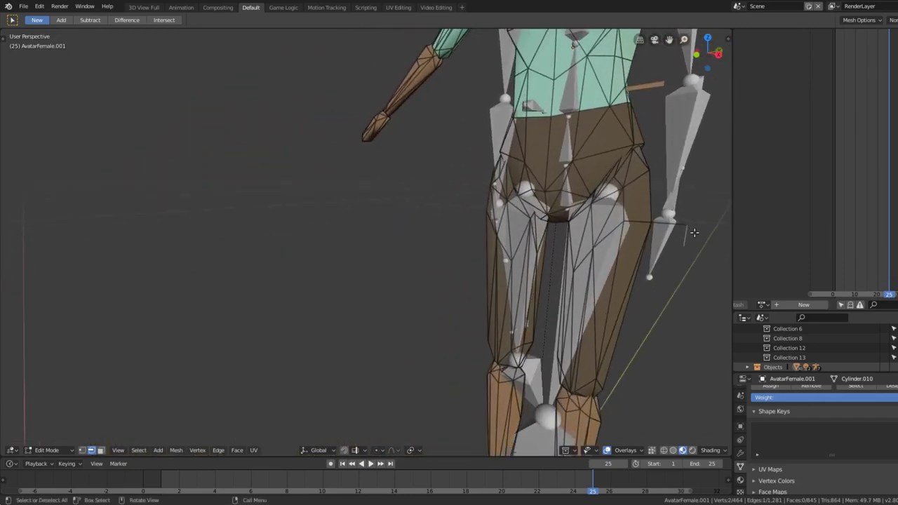
right_click(693, 233)
key("g")
key("y")
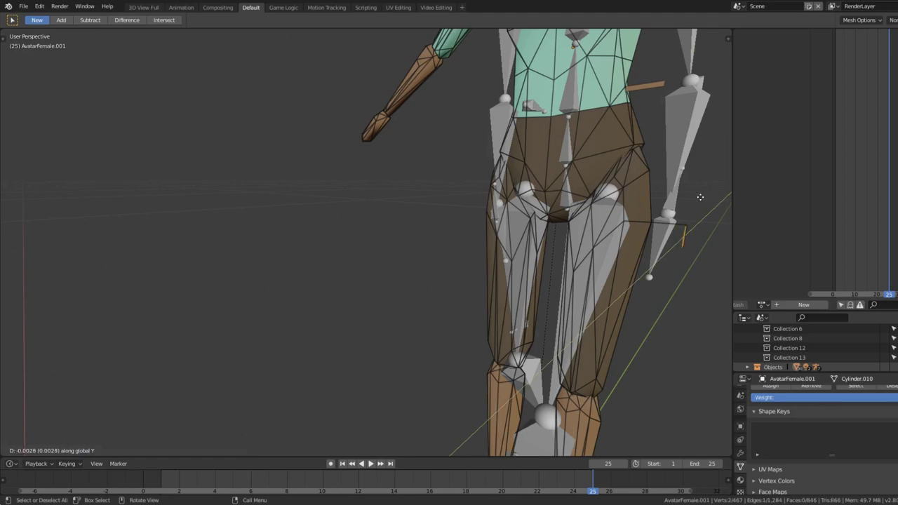
left_click(700, 197)
left_click(667, 254)
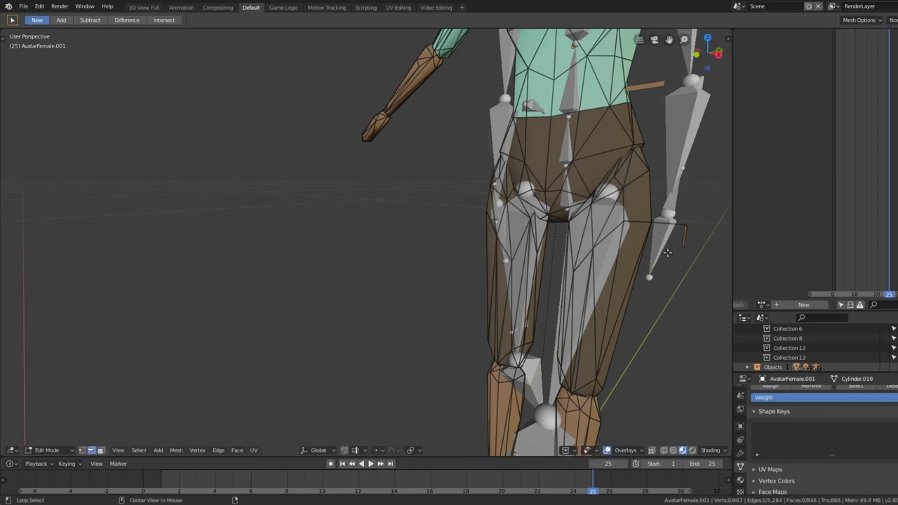
- Return to Object Mode, select metarig.005, and frame the torso in Front view
key("Tab")
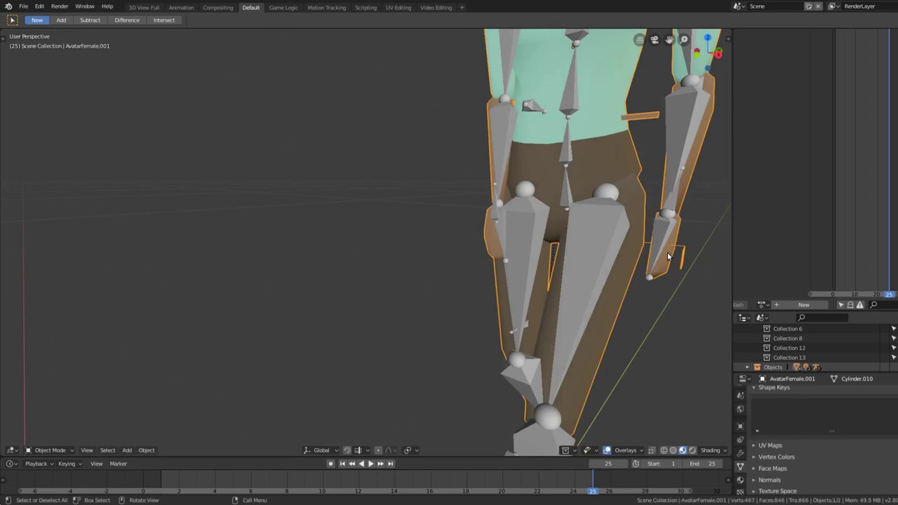
left_click(602, 237)
middle_click_drag(602, 237, 613, 262)
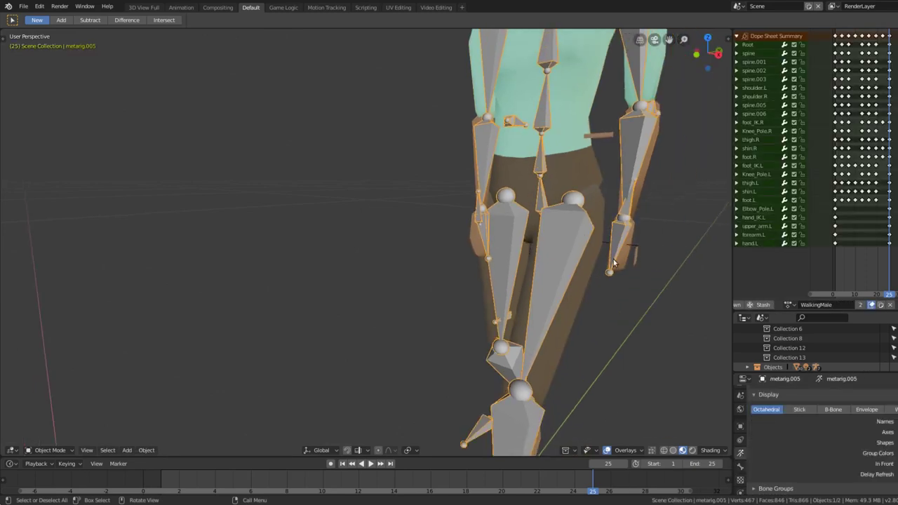
key("KP_1")
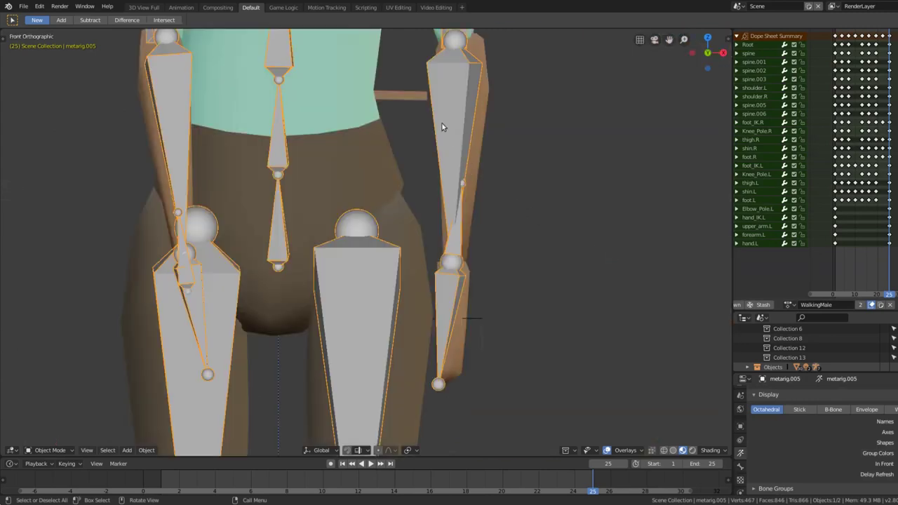
scroll(432, 106, "down", 4)
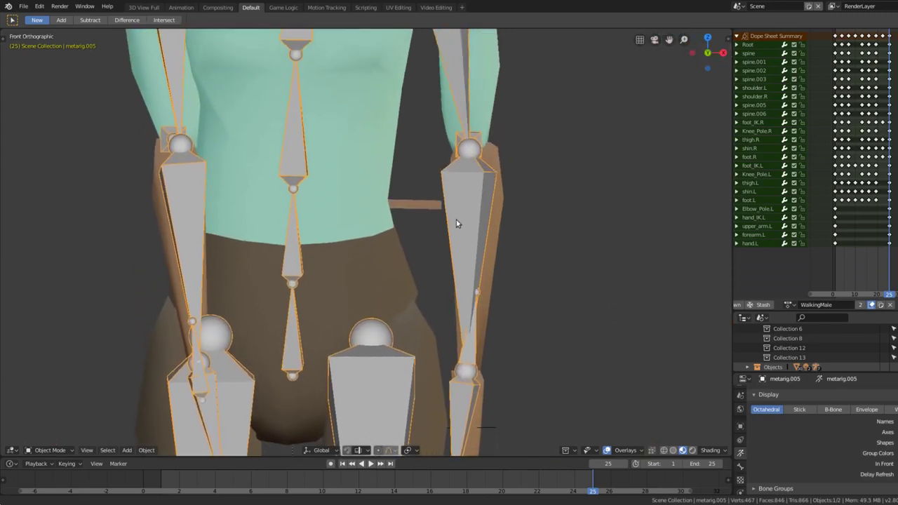
scroll(457, 236, "up", 2)
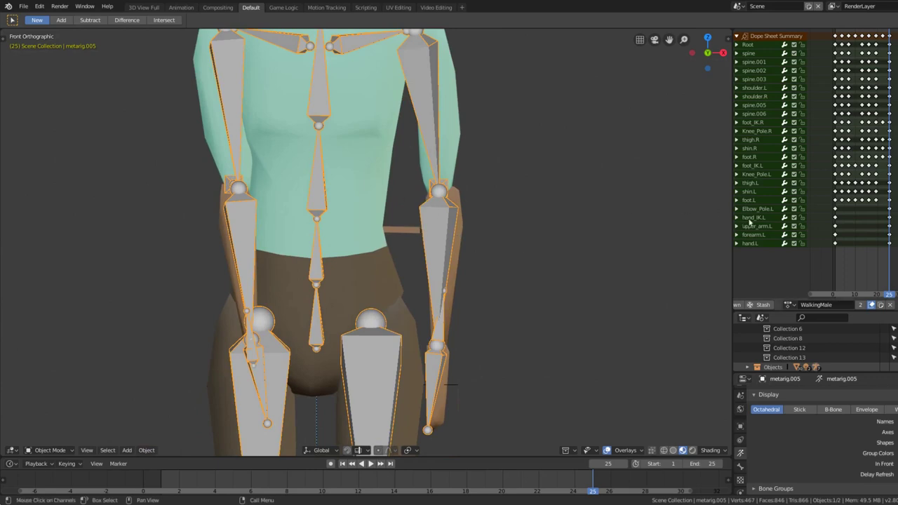
- Enter Pose Mode, try moving hand_IK.L at frame 4, undo it, and return to frame 1
right_click(841, 204)
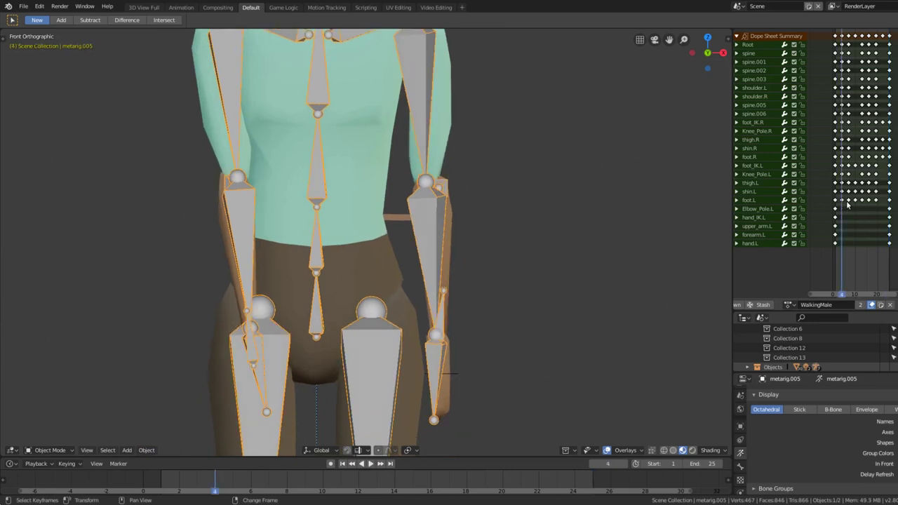
mouse_move(847, 204)
left_mouse_down()
mouse_move(857, 203)
mouse_move(840, 203)
left_mouse_up()
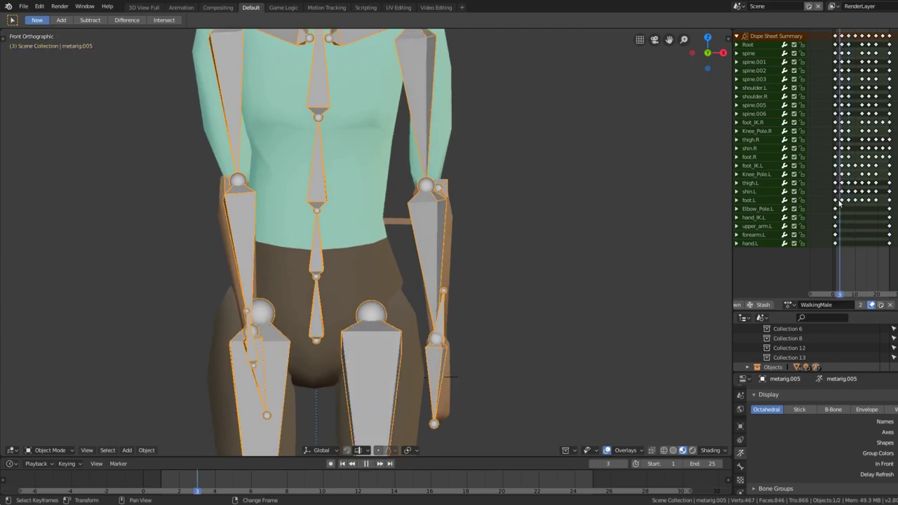
key("ctrl+Tab")
left_click(441, 320)
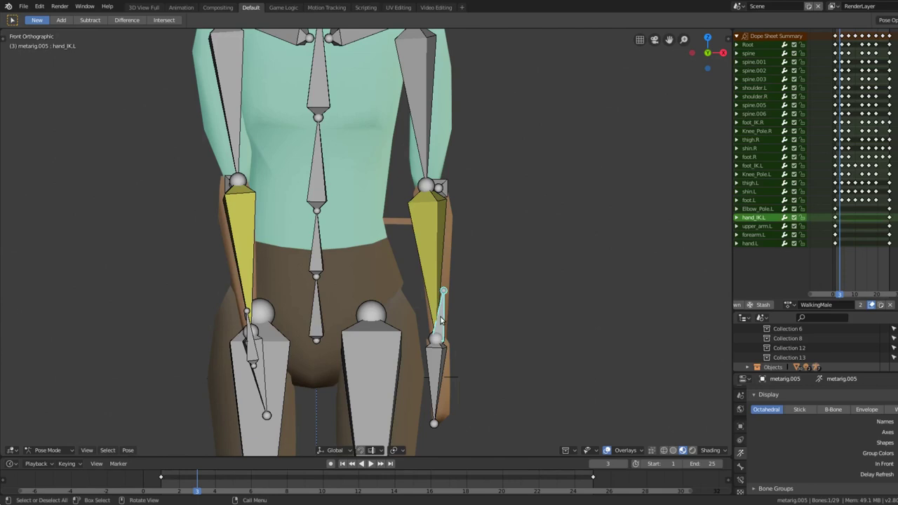
key("g")
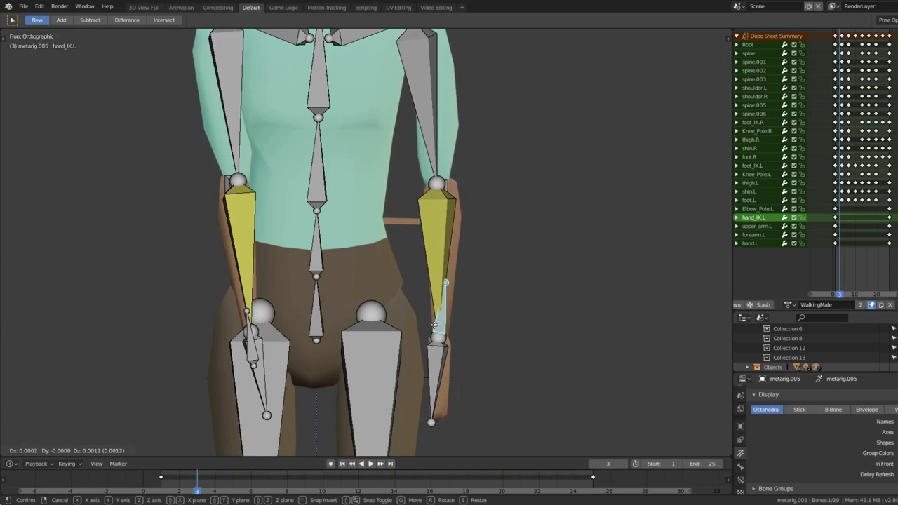
left_click(434, 325)
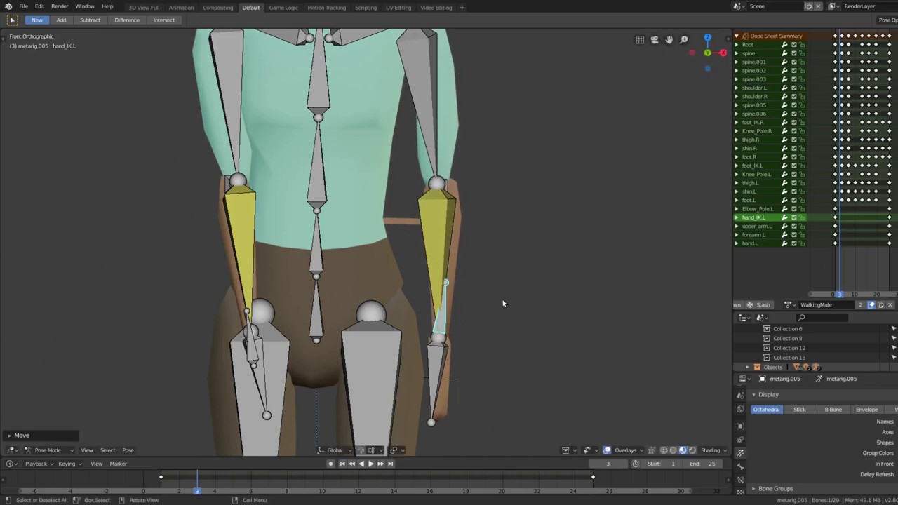
key("ctrl+z")
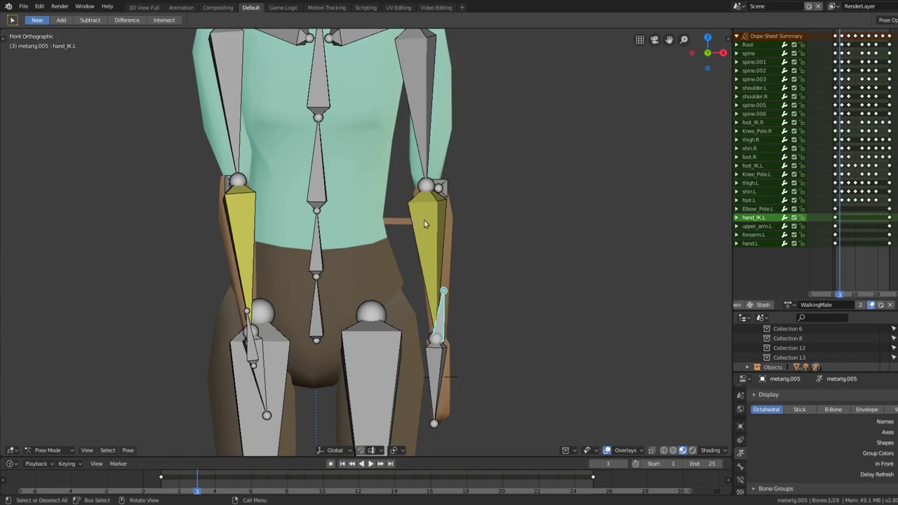
right_click(835, 213)
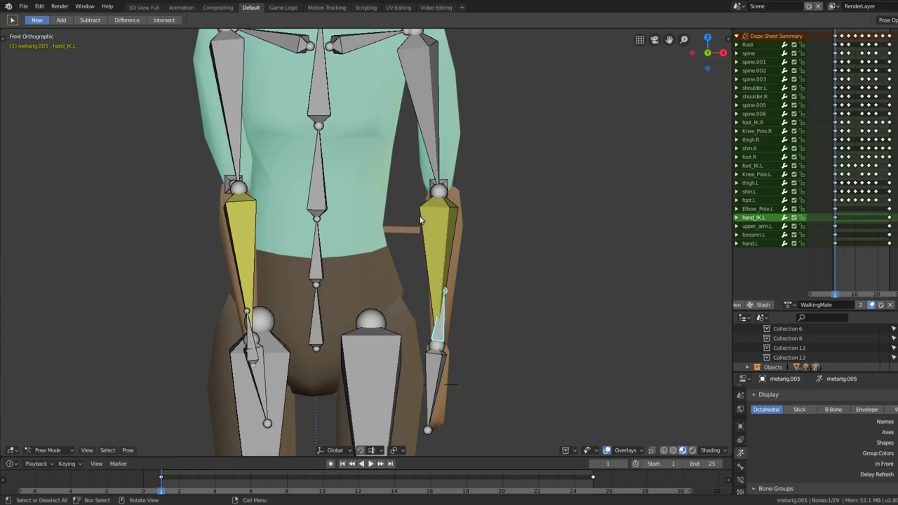
- At frame 4, move hand_IK.L twice to place the left hand against the hip marker
right_click(842, 203)
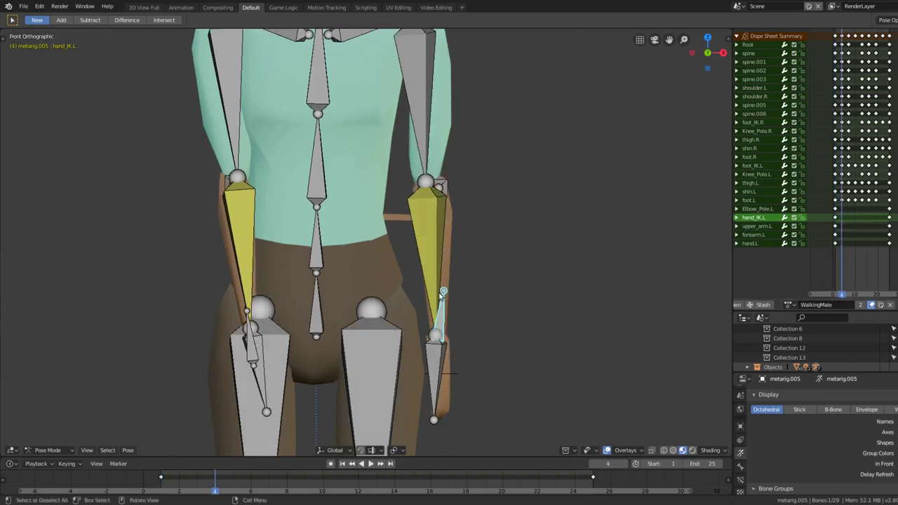
key("g")
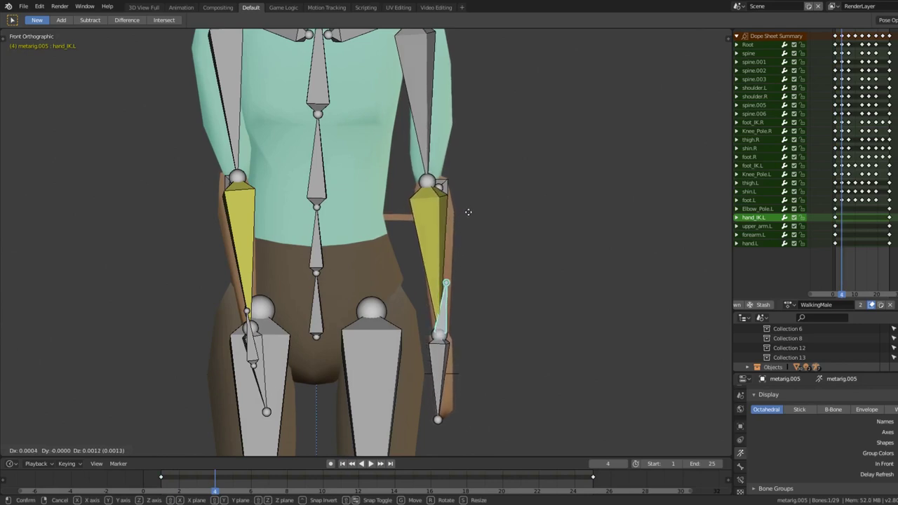
left_click(489, 175)
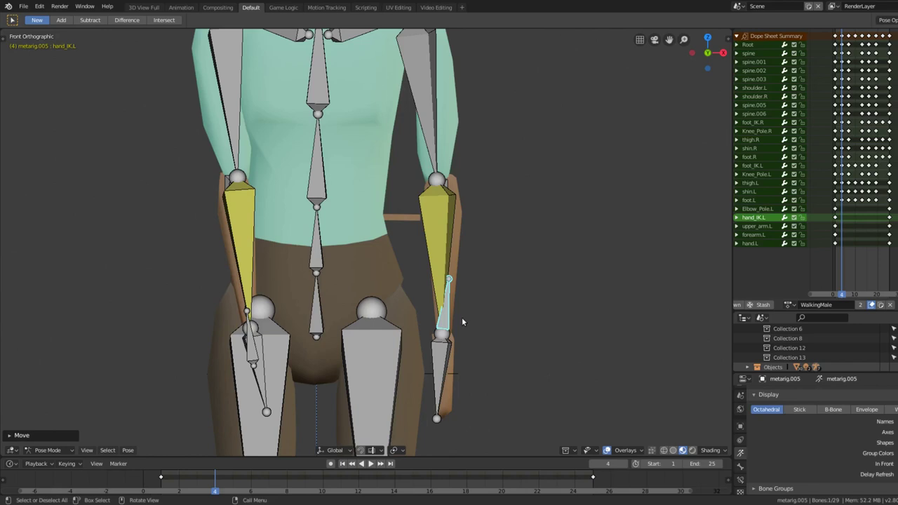
key("g")
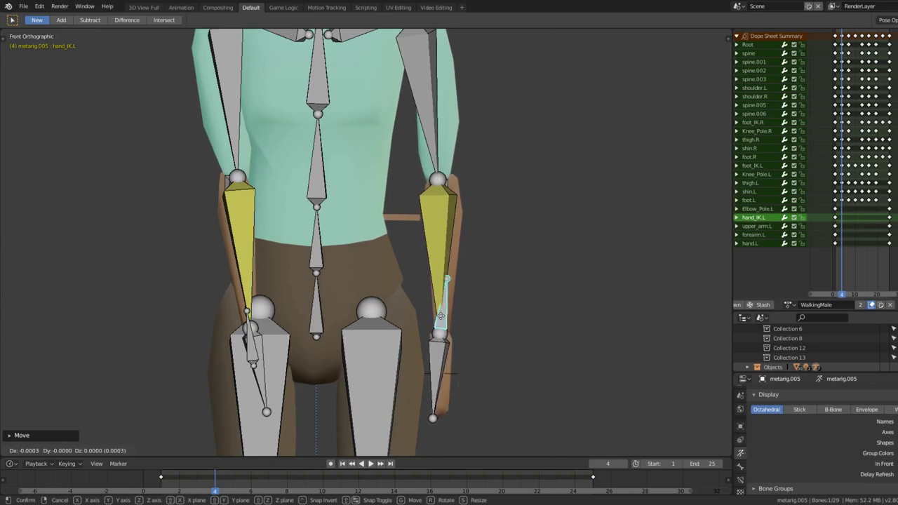
left_click(441, 317)
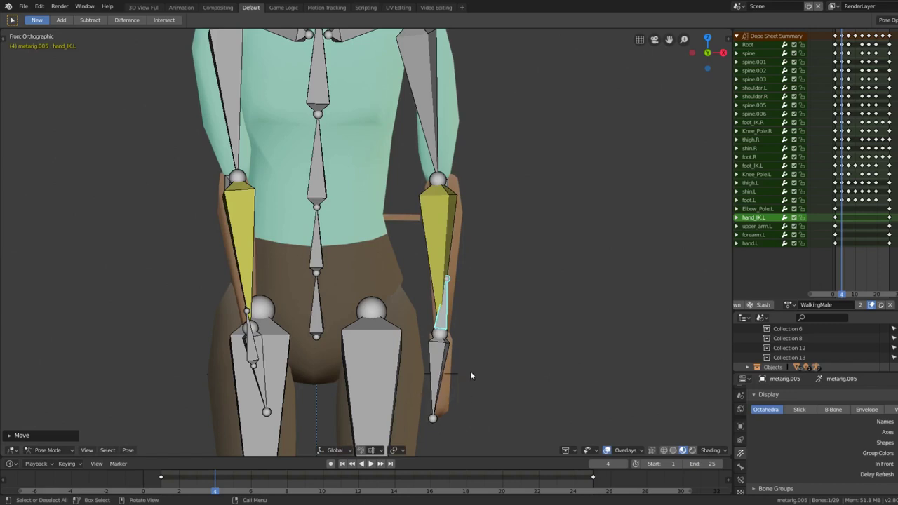
- Switch to Right view zoomed on the legs and hand, and turn off bones drawn In Front
key("KP_3")
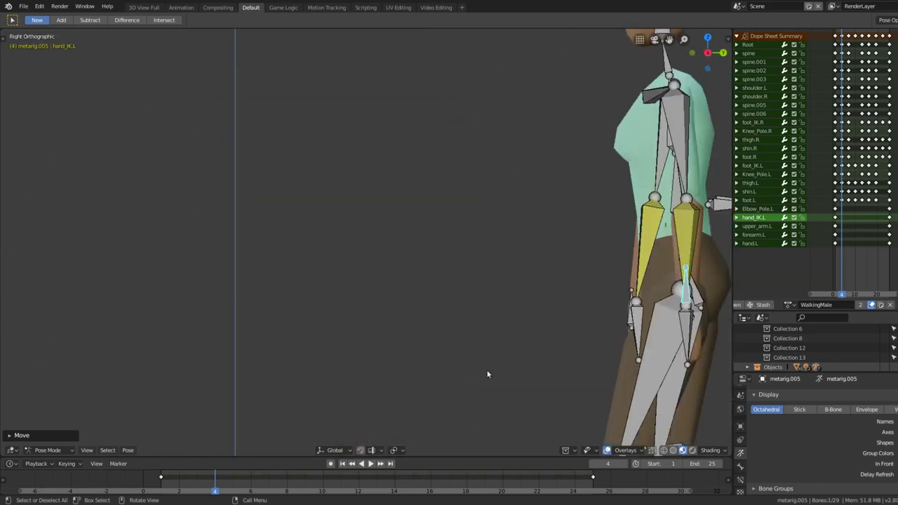
middle_click_drag(461, 363, 281, 312, "shift")
scroll(406, 311, "up", 4)
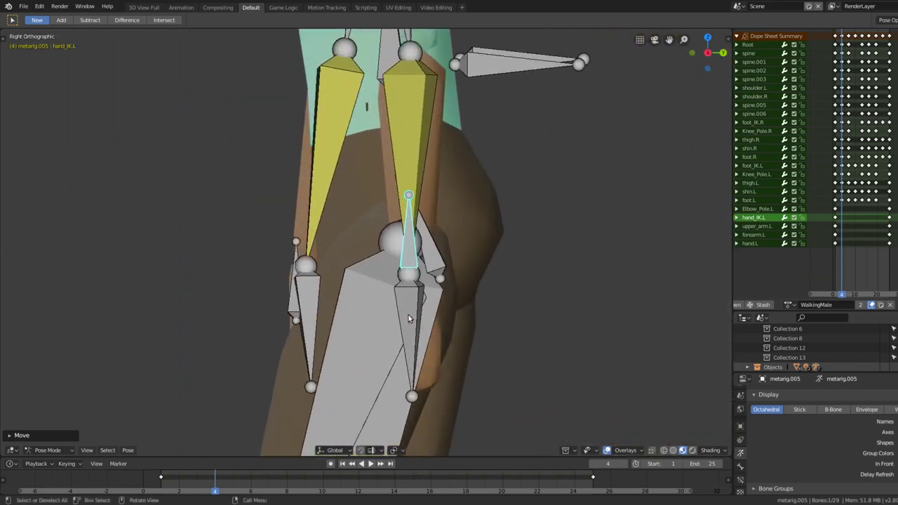
middle_click_drag(430, 321, 397, 240, "shift")
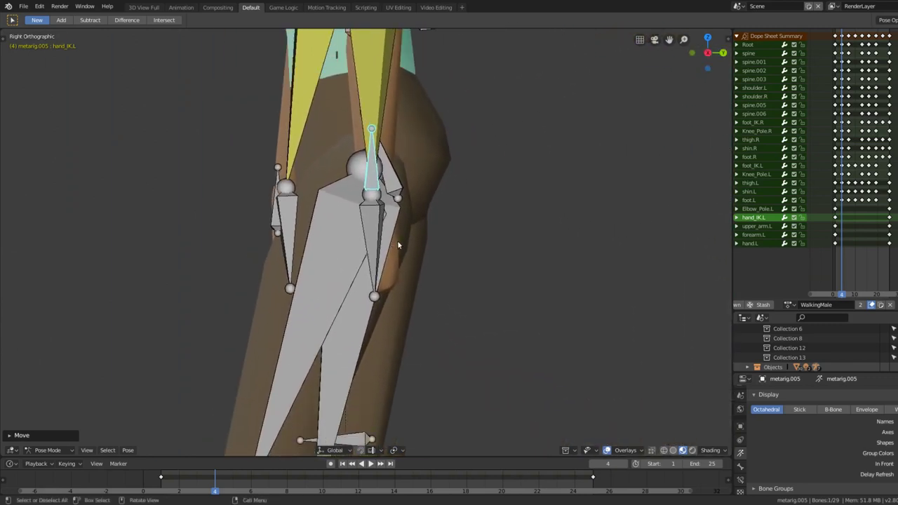
scroll(394, 258, "up", 1)
scroll(394, 258, "down", 2)
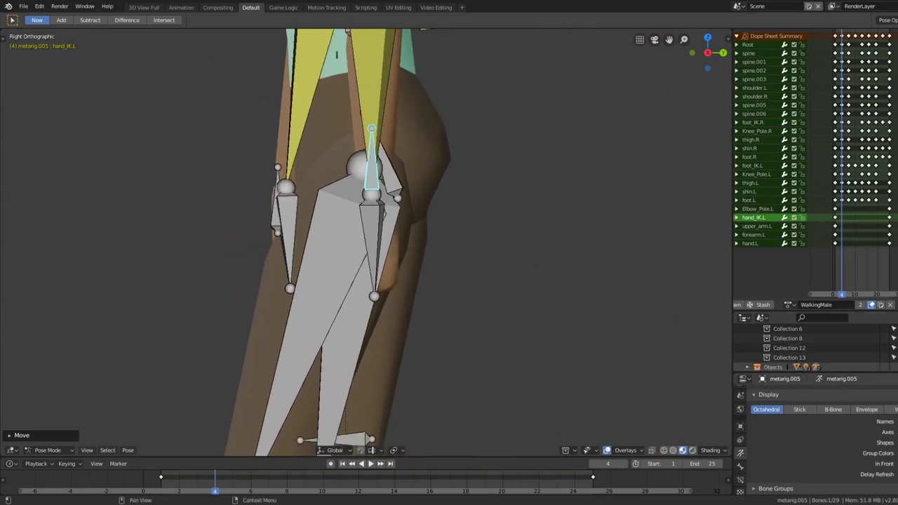
left_click(885, 464)
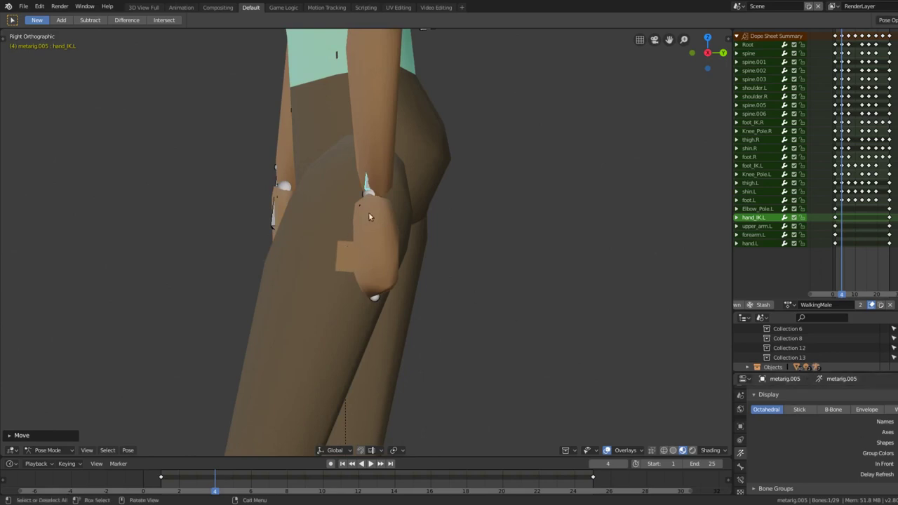
- Shift hand_IK.L about 0.003 along Y so the left hand fits the side profile
scroll(387, 168, "up", 1)
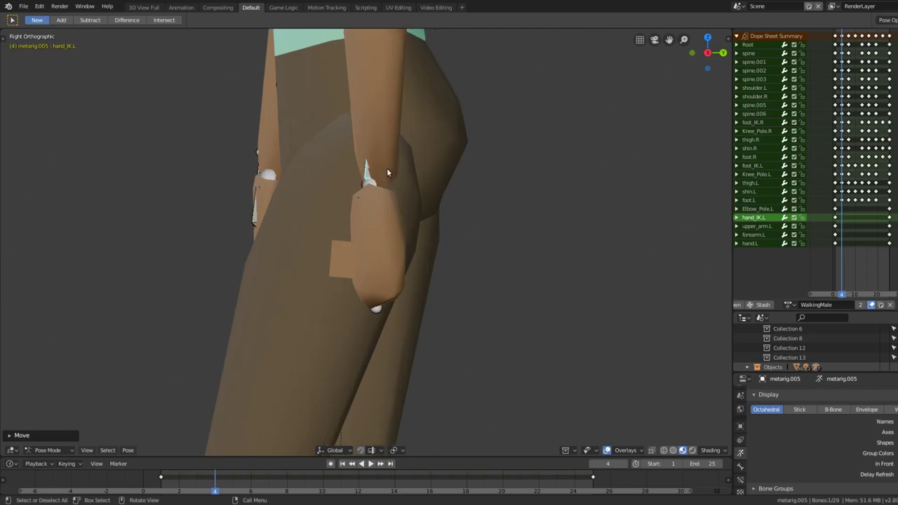
key("g")
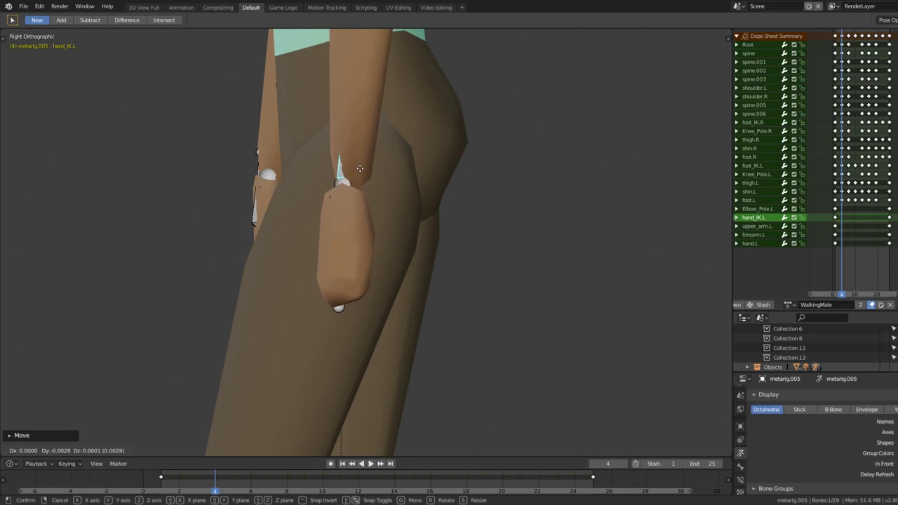
left_click(360, 172)
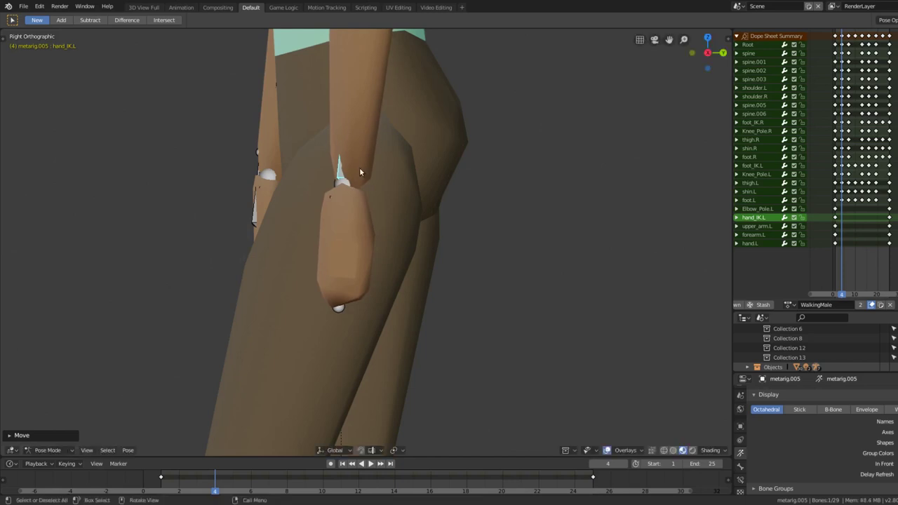
key("KP_1")
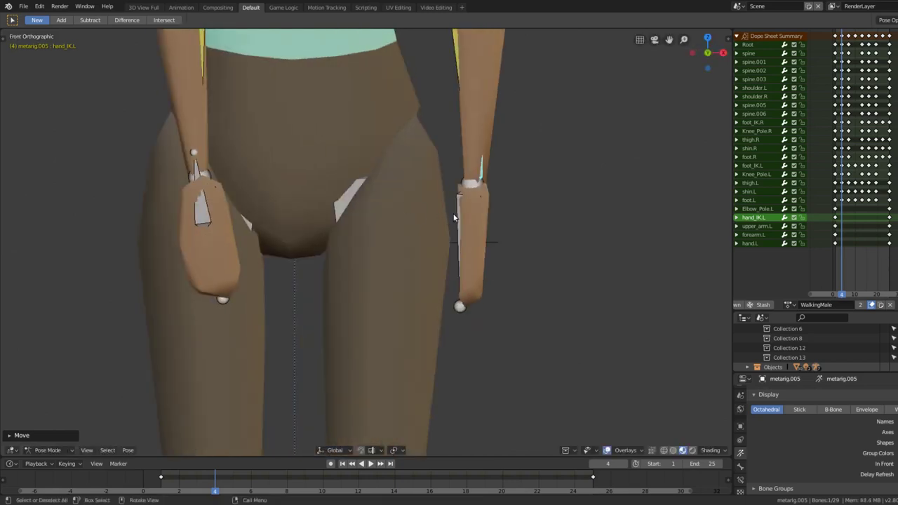
- Nudge hand_IK.L about 0.0003 along X so the left hand lines up with the forearm
scroll(480, 191, "down", 3)
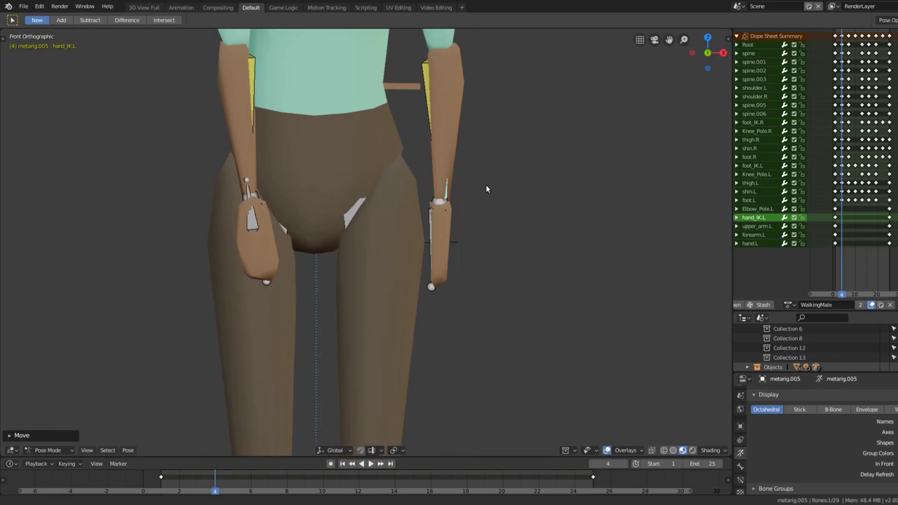
middle_click_drag(485, 184, 463, 265, "shift")
scroll(463, 265, "up", 1)
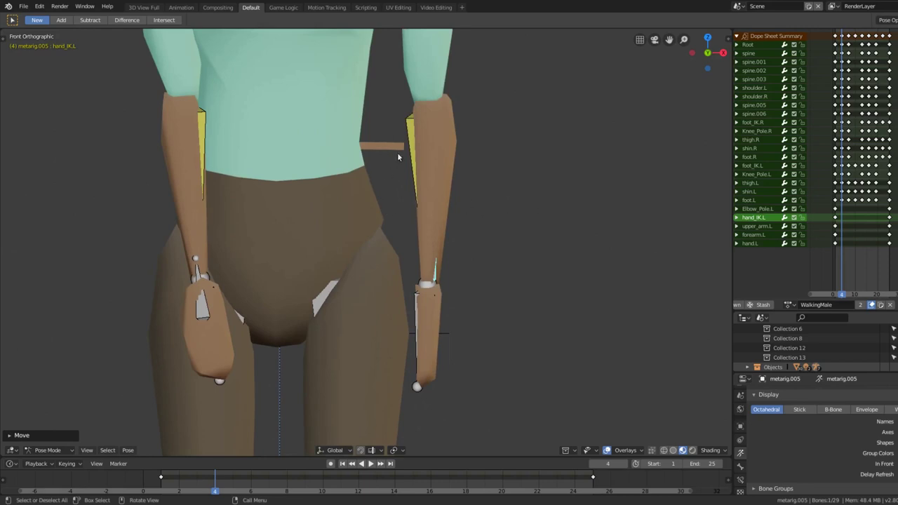
key("g")
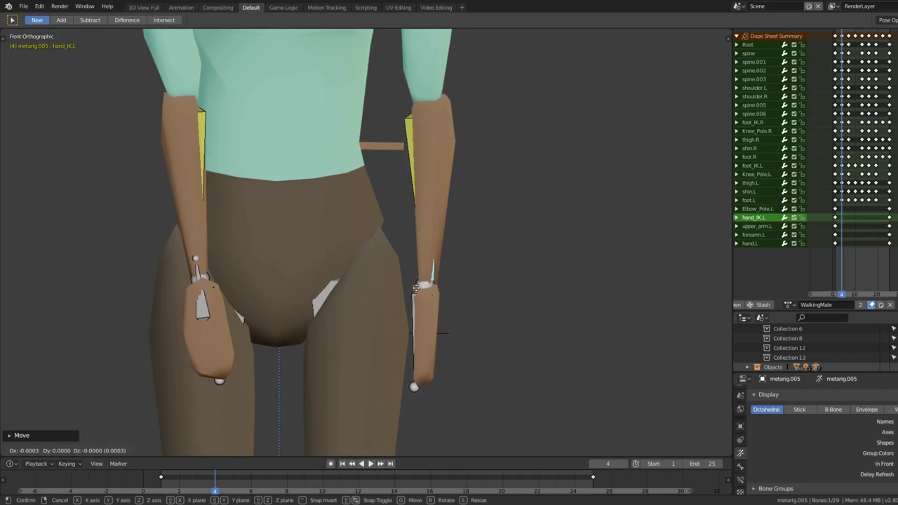
left_click(421, 291)
scroll(466, 298, "down", 3)
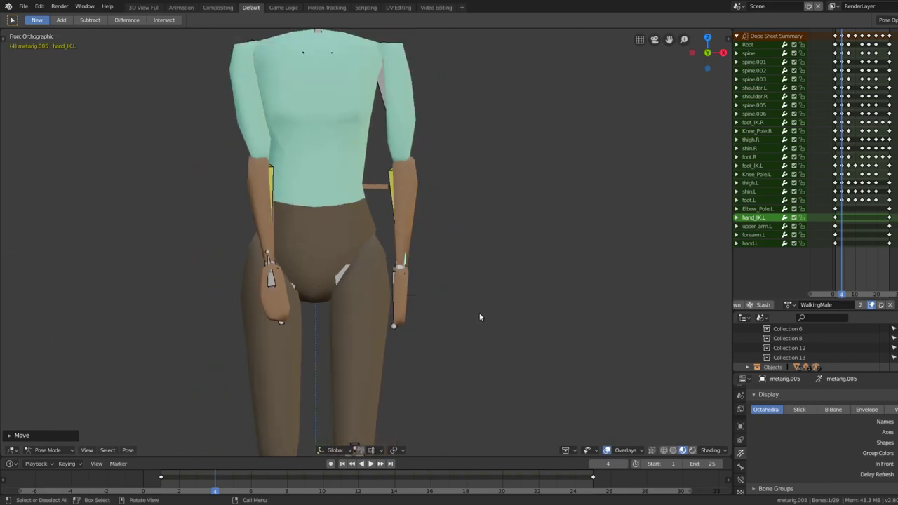
middle_click_drag(479, 317, 424, 343)
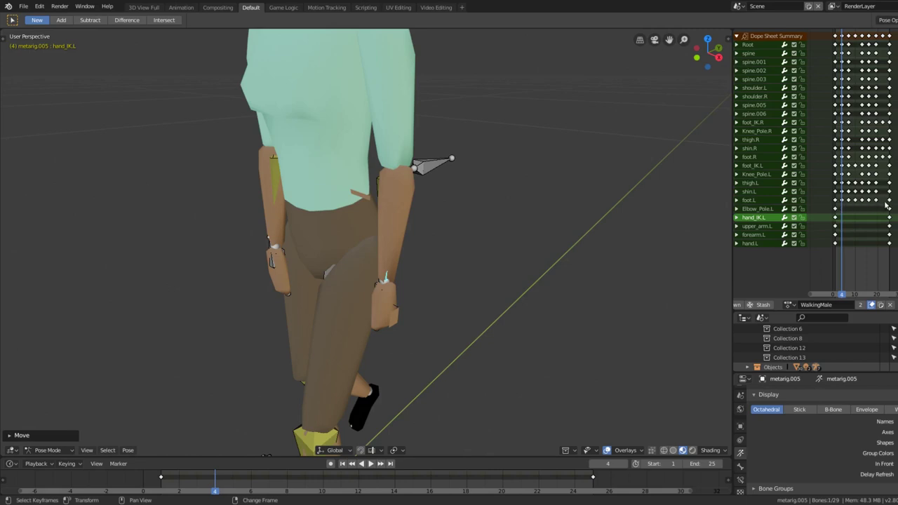
- Frame the whole character and play back the walk animation on metarig.005
middle_click_drag(491, 213, 457, 212)
scroll(370, 197, "up", 3)
middle_click_drag(370, 197, 376, 215)
scroll(376, 215, "down", 4)
scroll(377, 184, "up", 3)
scroll(392, 181, "down", 3)
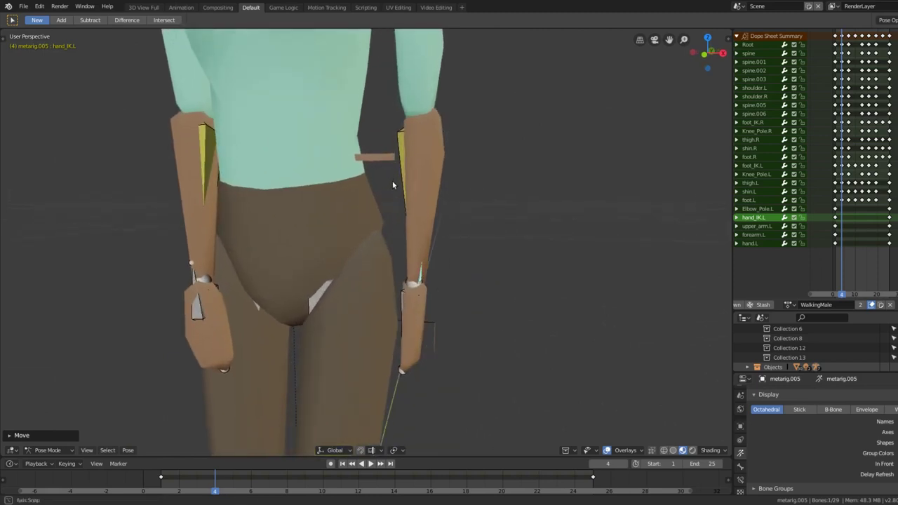
scroll(421, 217, "down", 4)
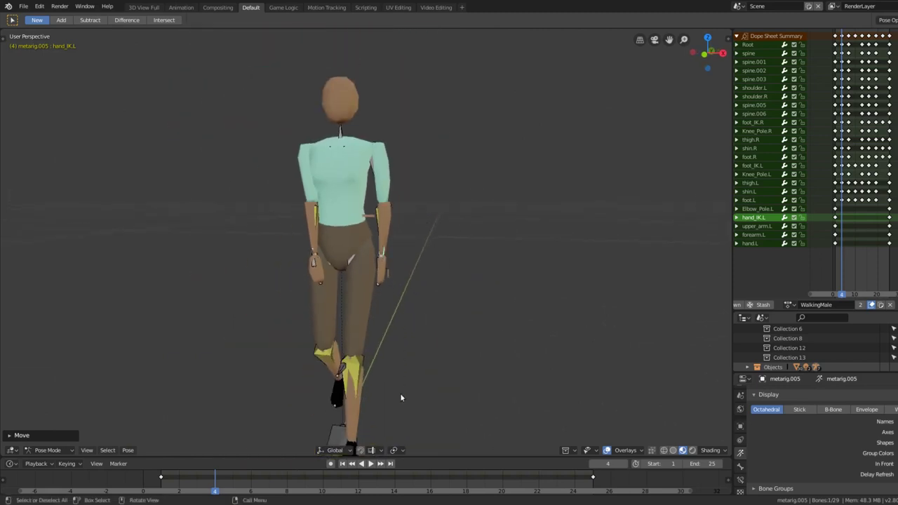
left_click(372, 466)
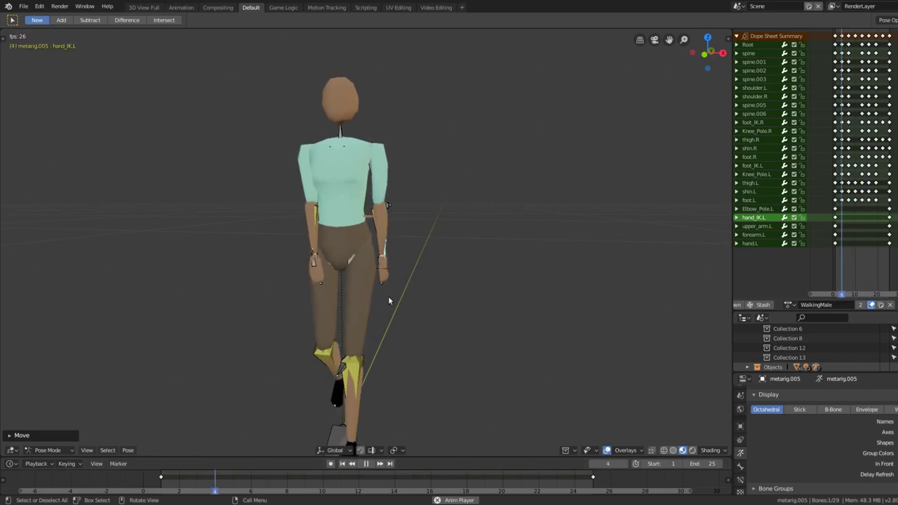
- Unhide the Male Avatar collection in the Outliner so the male avatar and room appear
scroll(893, 347, "up", 4)
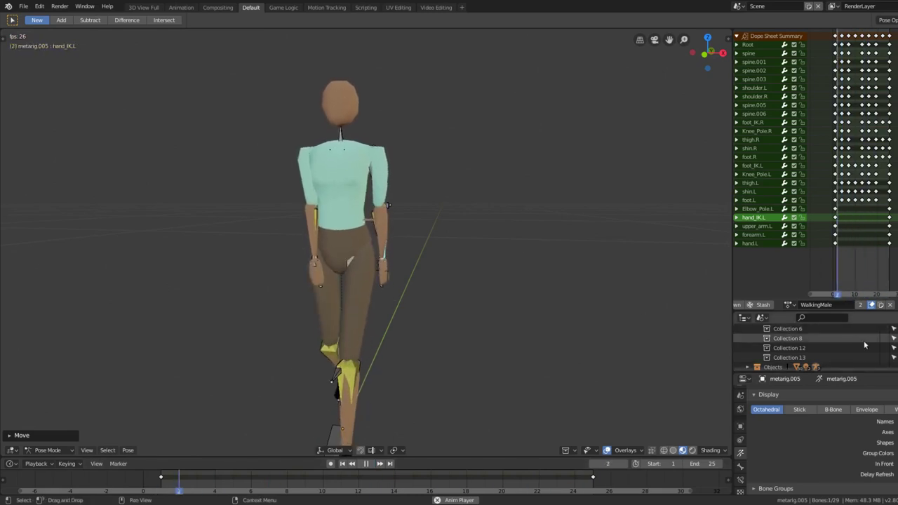
scroll(892, 346, "up", 2)
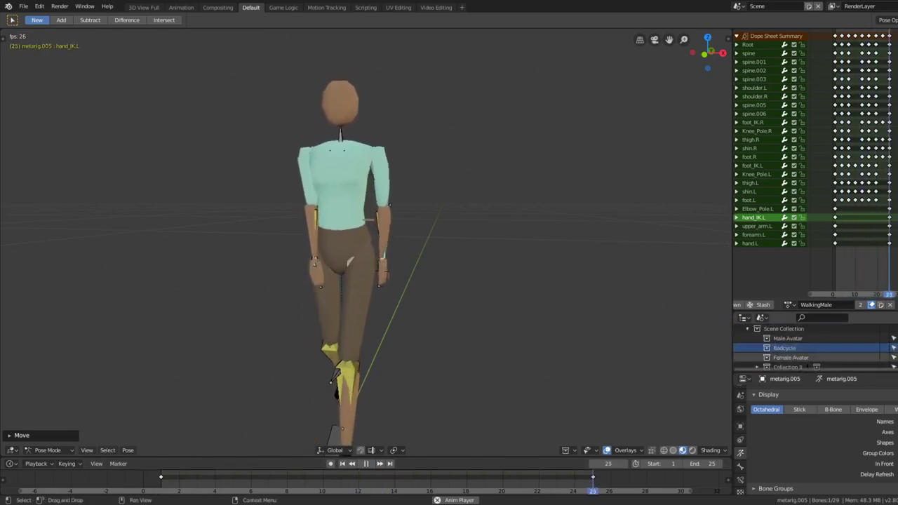
left_click(893, 348)
- Zoom and orbit the viewport to frame both walking avatars before the MOONWARDS wall
scroll(470, 276, "down", 6)
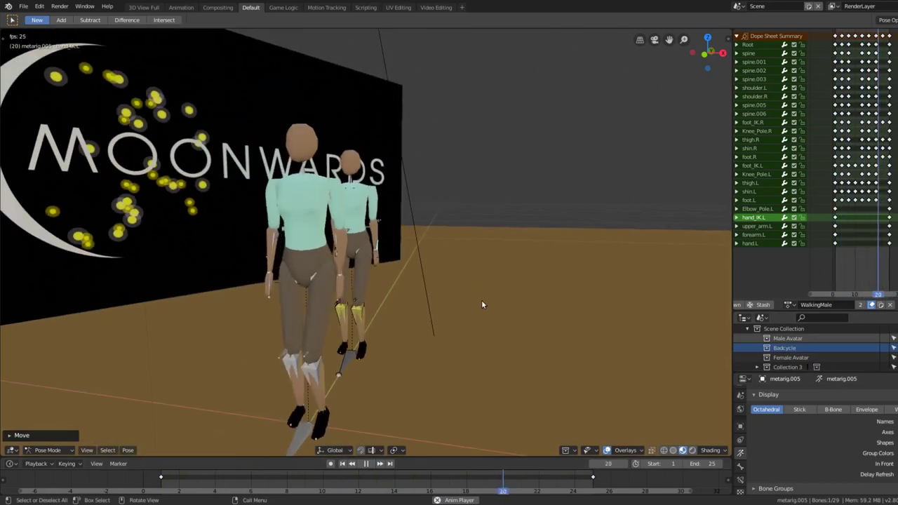
middle_click_drag(475, 300, 447, 305)
scroll(295, 231, "up", 4)
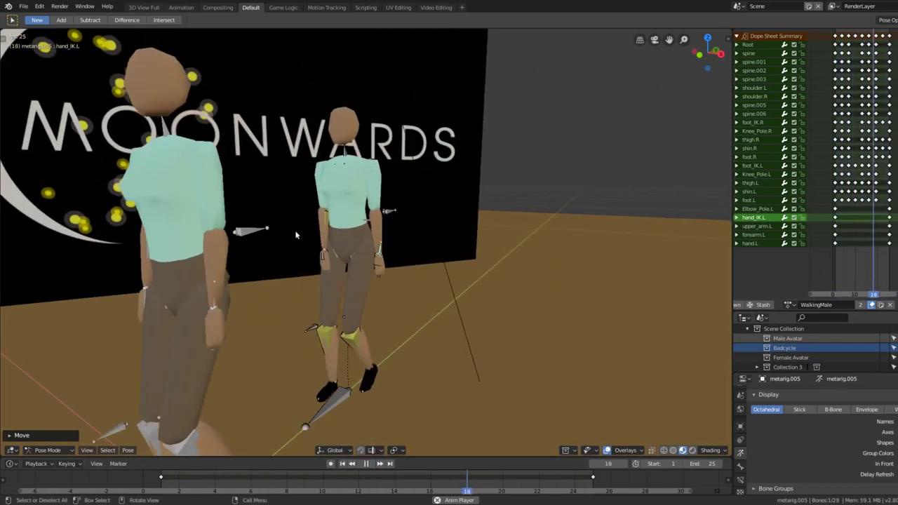
middle_click_drag(291, 240, 369, 259)
scroll(353, 235, "up", 2)
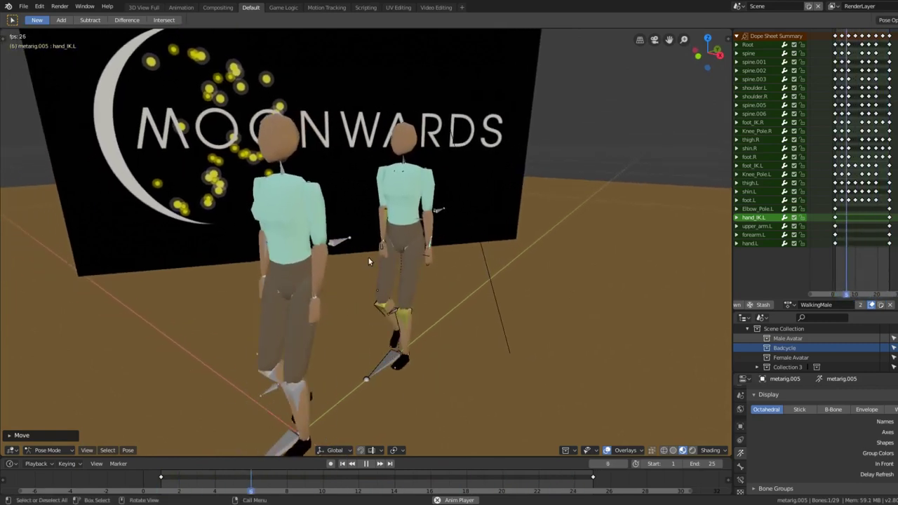
mouse_move(354, 259)
middle_mouse_down()
mouse_move(372, 252)
mouse_move(353, 259)
middle_mouse_up()
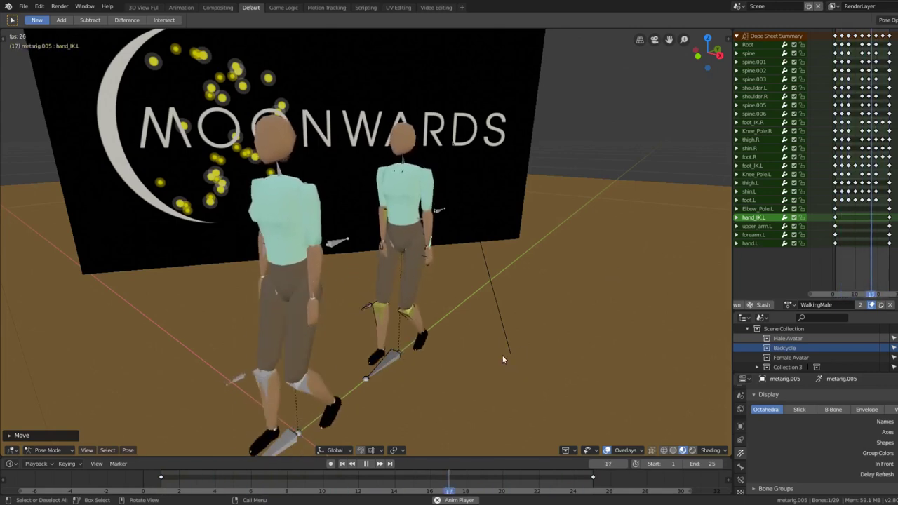
mouse_move(463, 345)
middle_mouse_down()
mouse_move(477, 343)
mouse_move(456, 346)
middle_mouse_up()
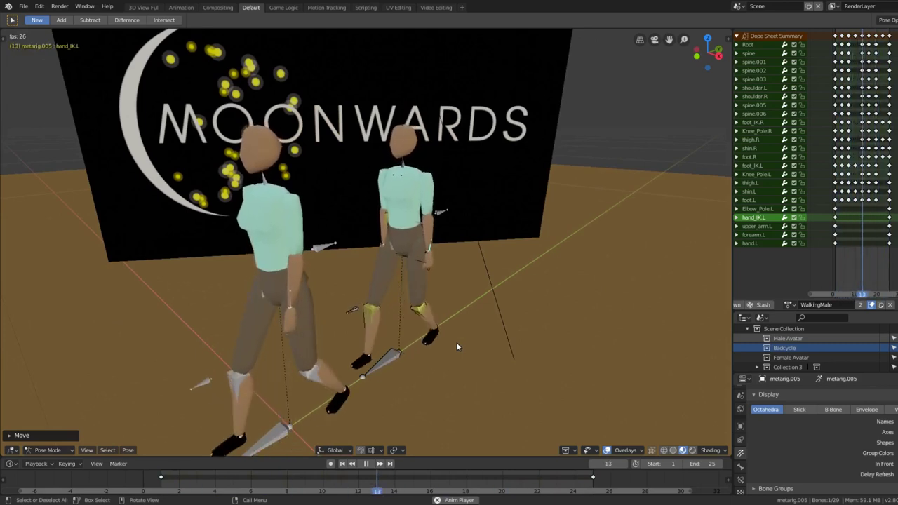